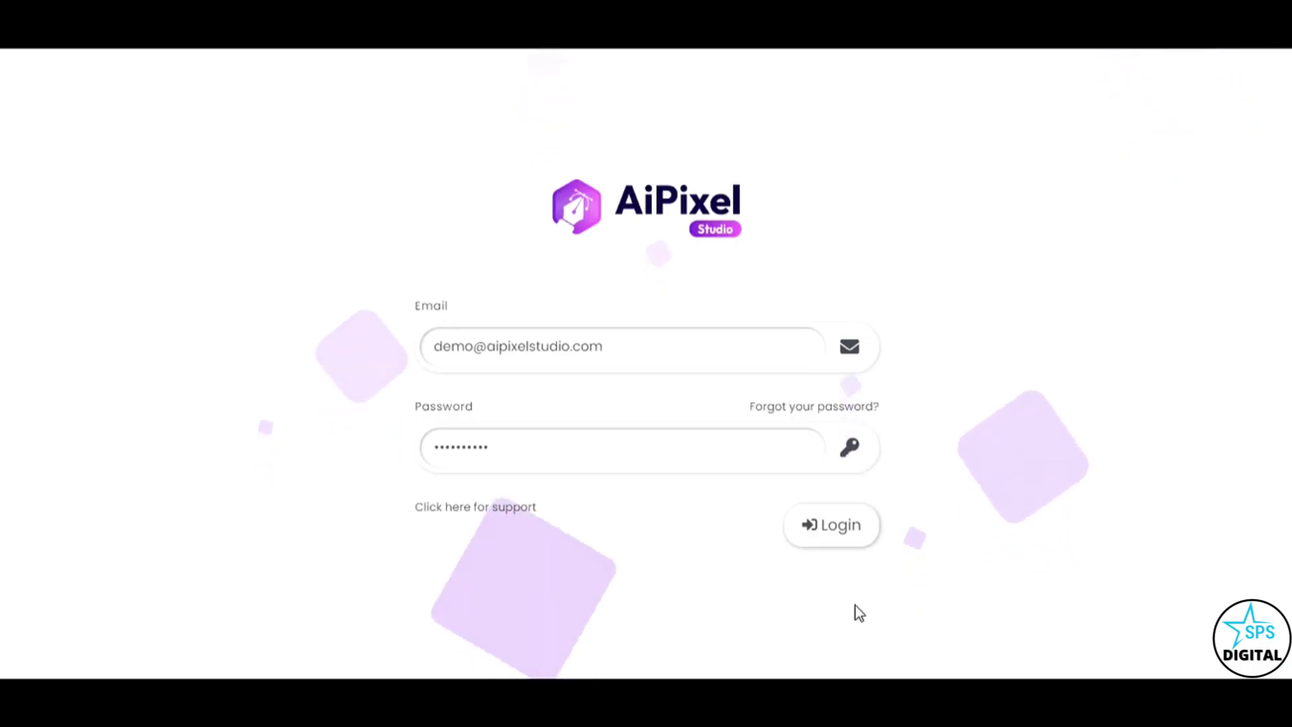
# - Log in and scroll down through all the AI tool cards to the footer
pyautogui.click(846, 534)
pyautogui.scroll(-1, 791, 545)
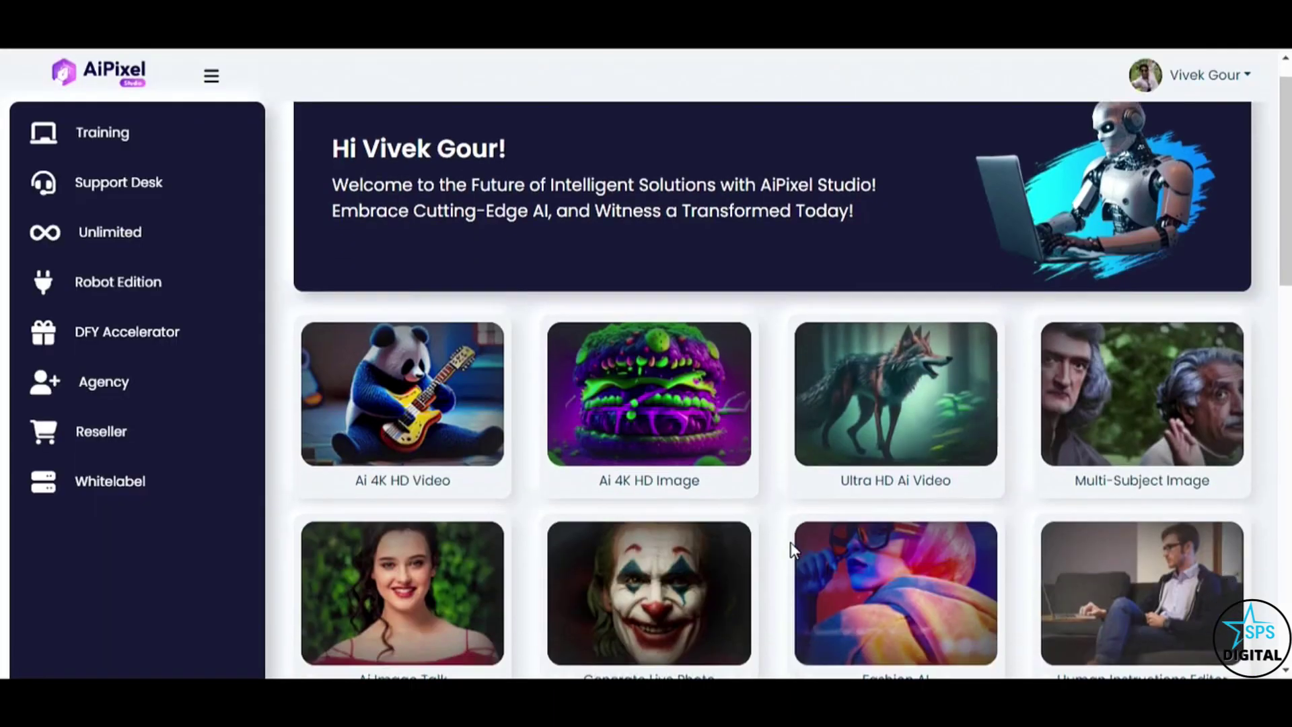
pyautogui.scroll(-1, 791, 549)
pyautogui.scroll(-1, 790, 542)
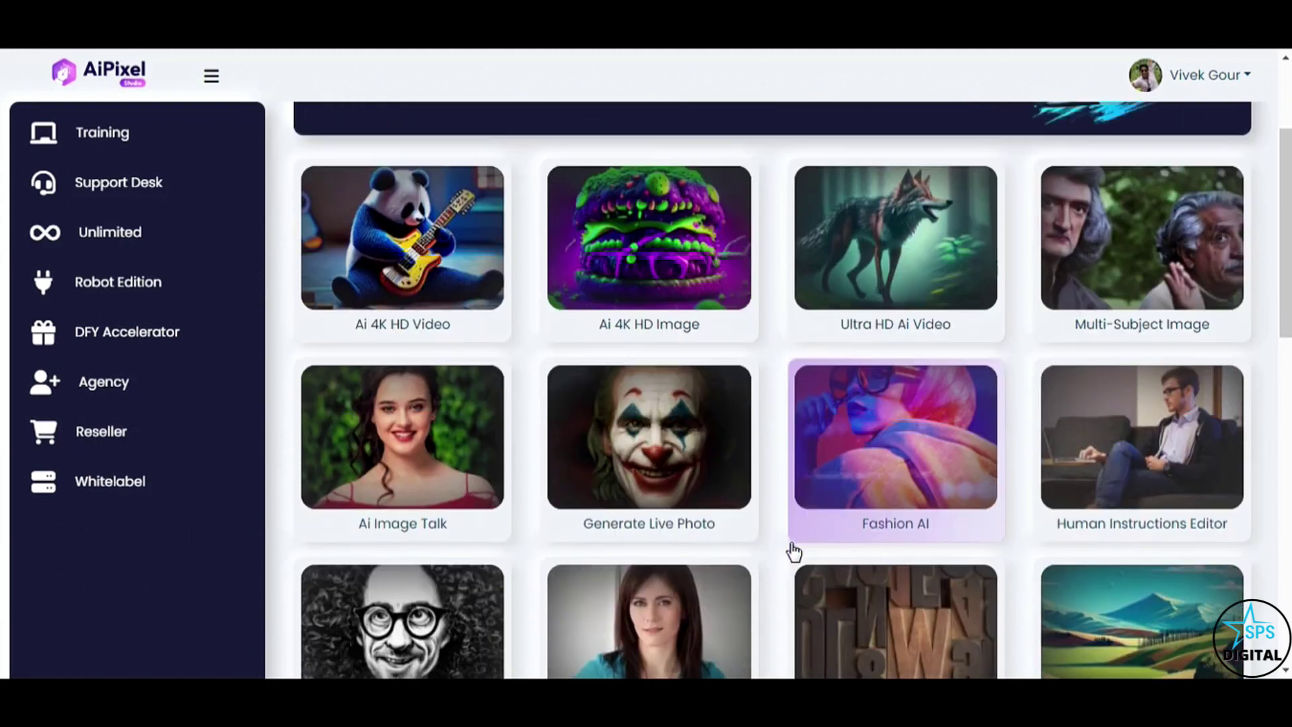
pyautogui.scroll(-3, 784, 550)
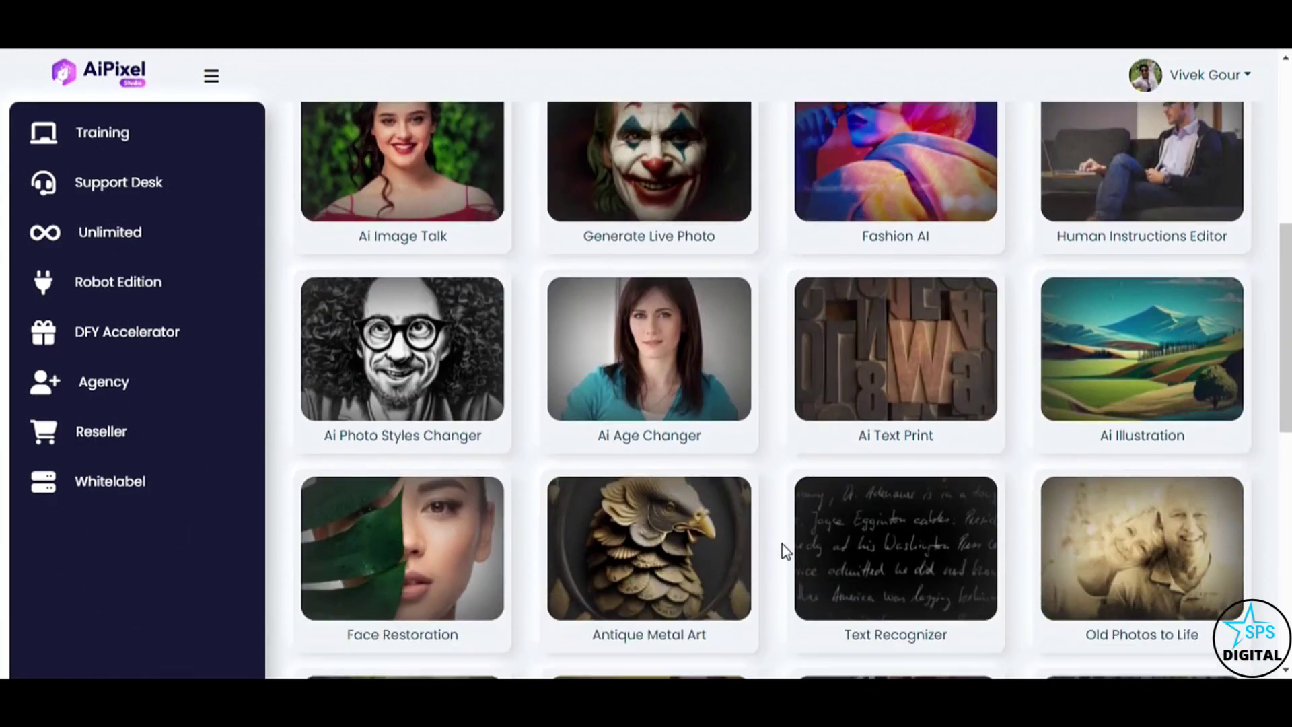
pyautogui.scroll(-1, 785, 551)
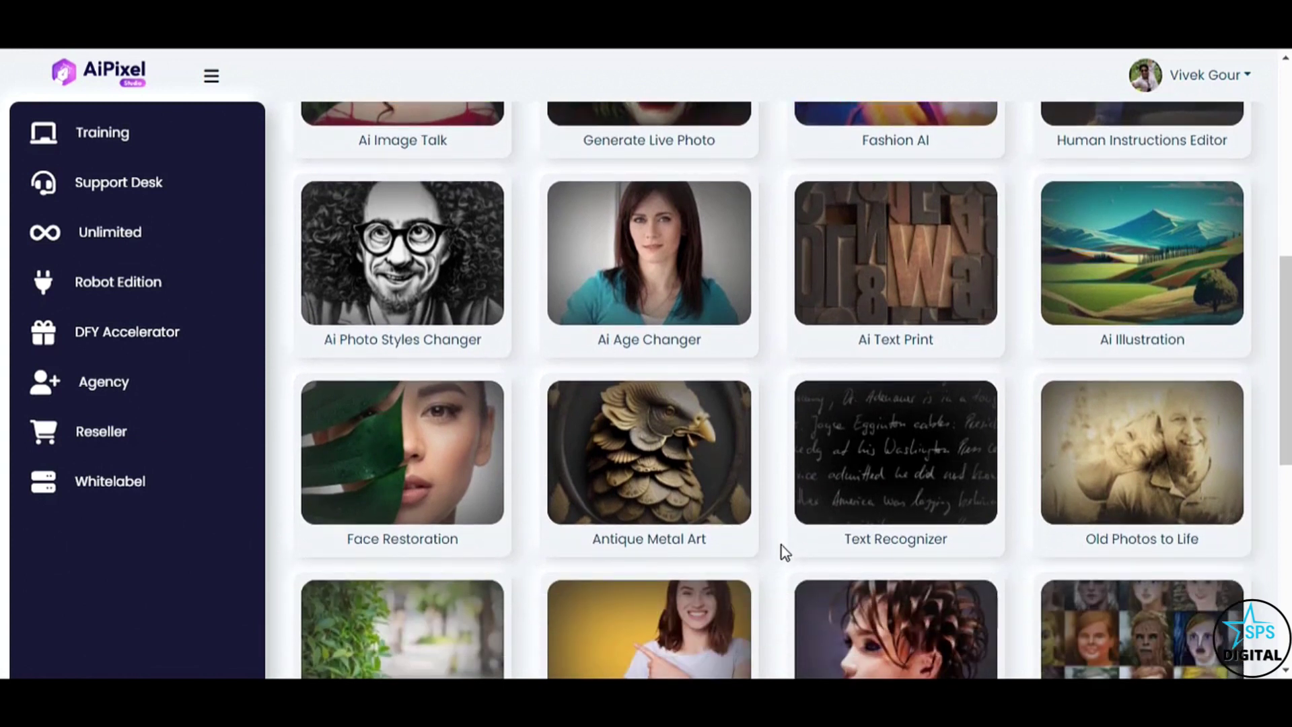
pyautogui.scroll(-2, 781, 552)
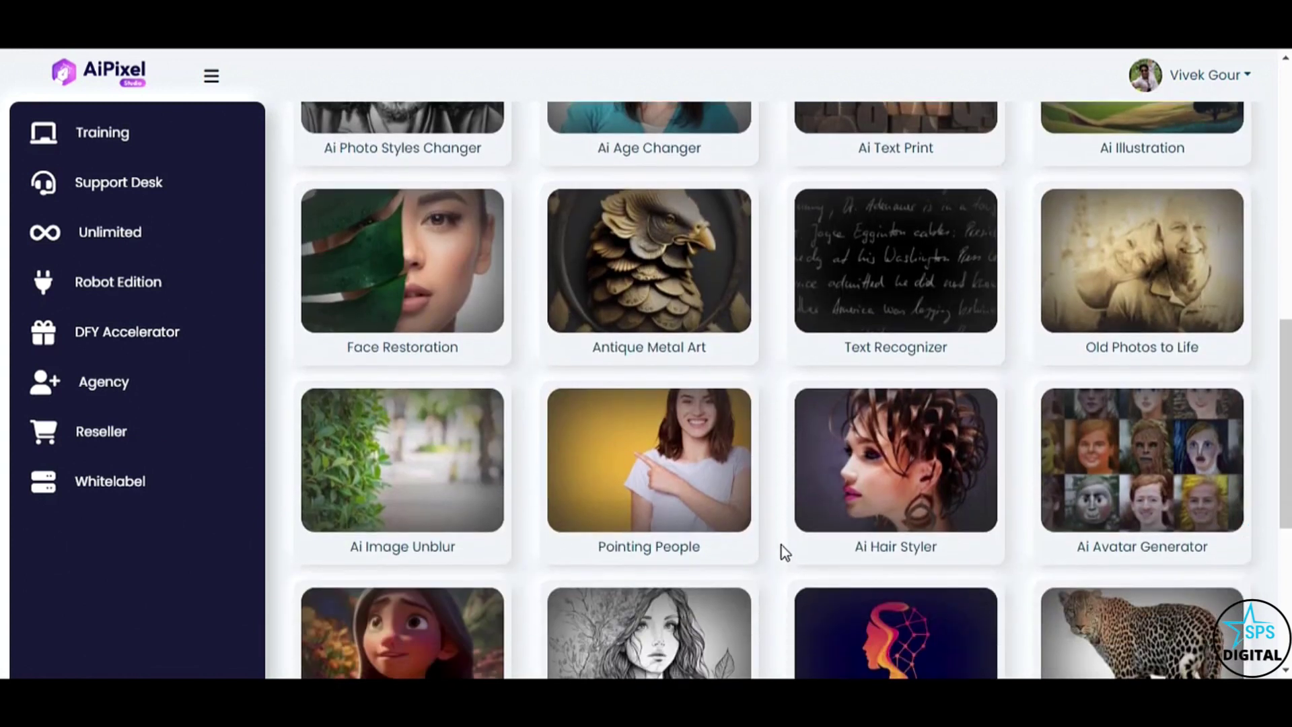
pyautogui.scroll(-2, 780, 545)
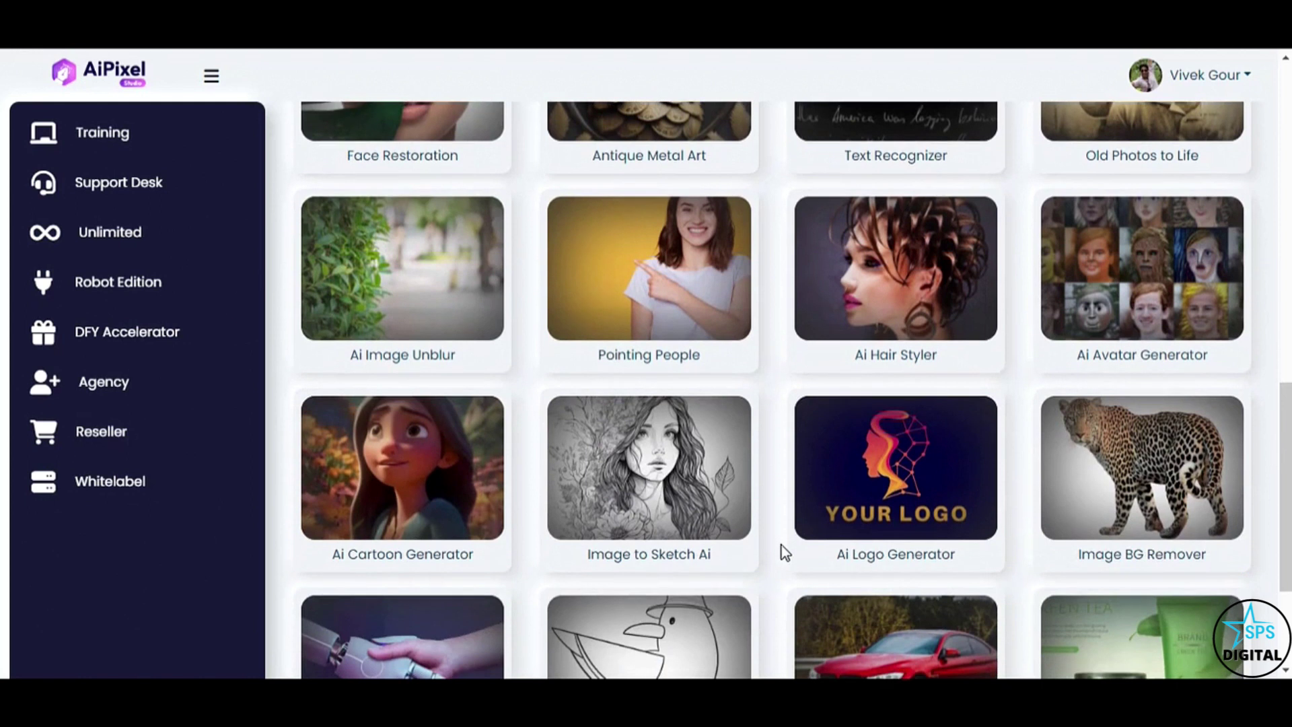
pyautogui.scroll(-2, 781, 545)
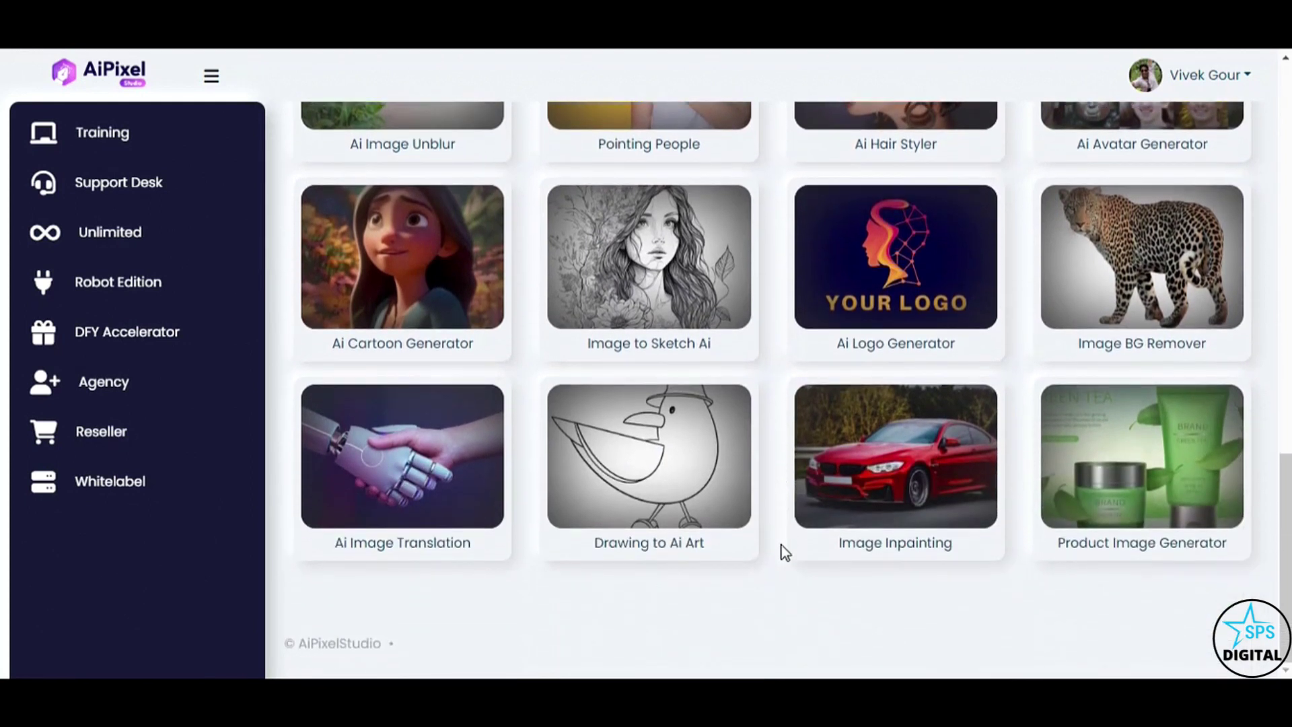
# - Scroll back up to the welcome banner at the top of the dashboard
pyautogui.scroll(2, 781, 545)
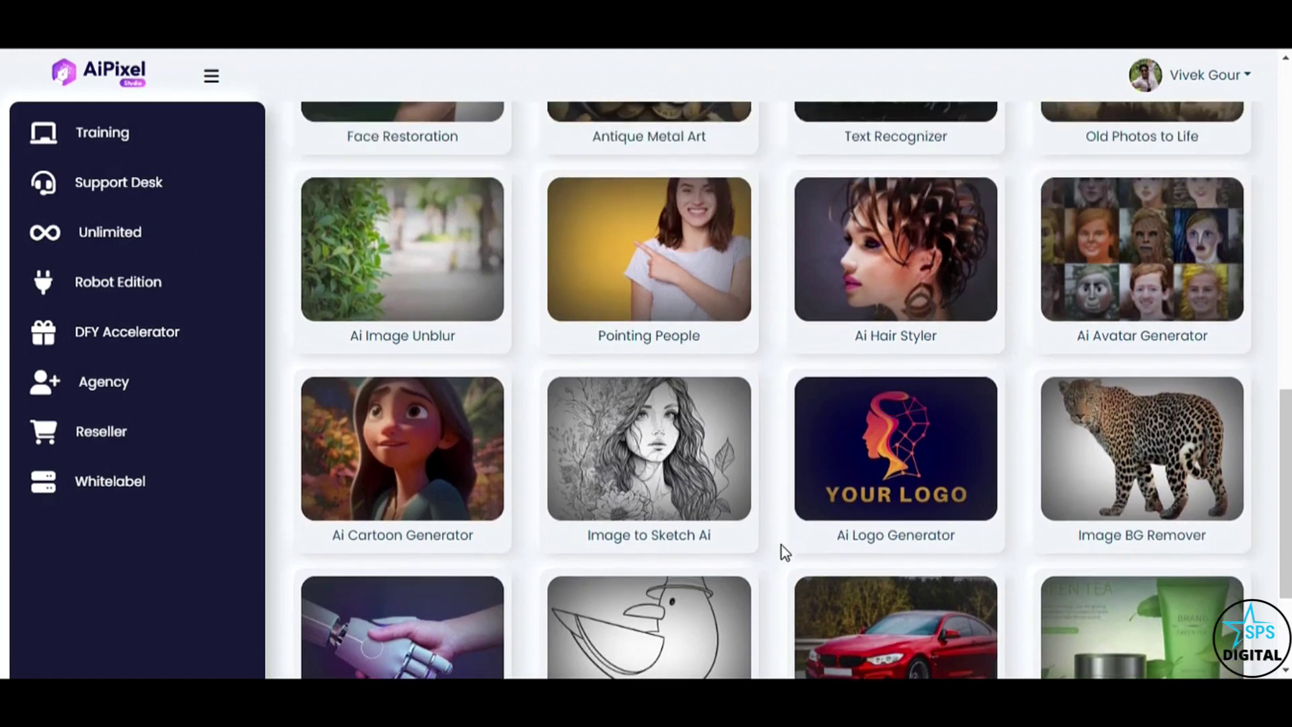
pyautogui.scroll(1, 781, 545)
pyautogui.scroll(2, 781, 545)
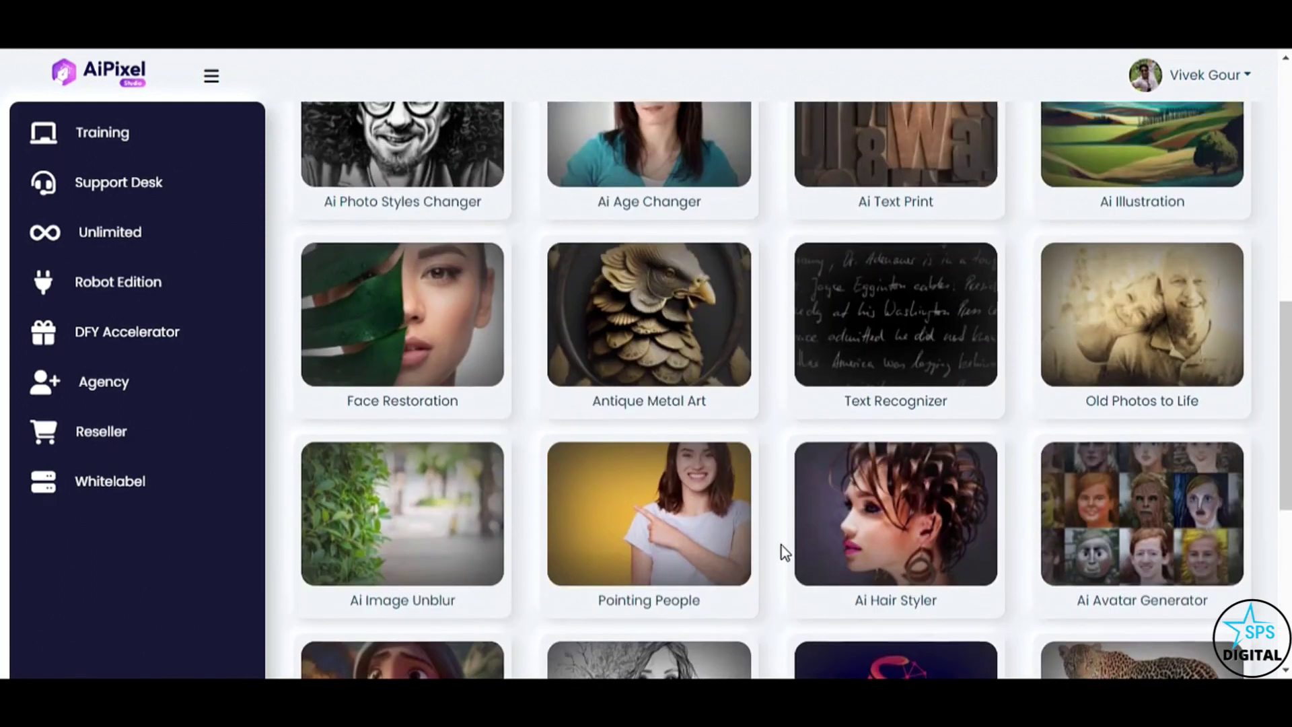
pyautogui.scroll(3, 782, 550)
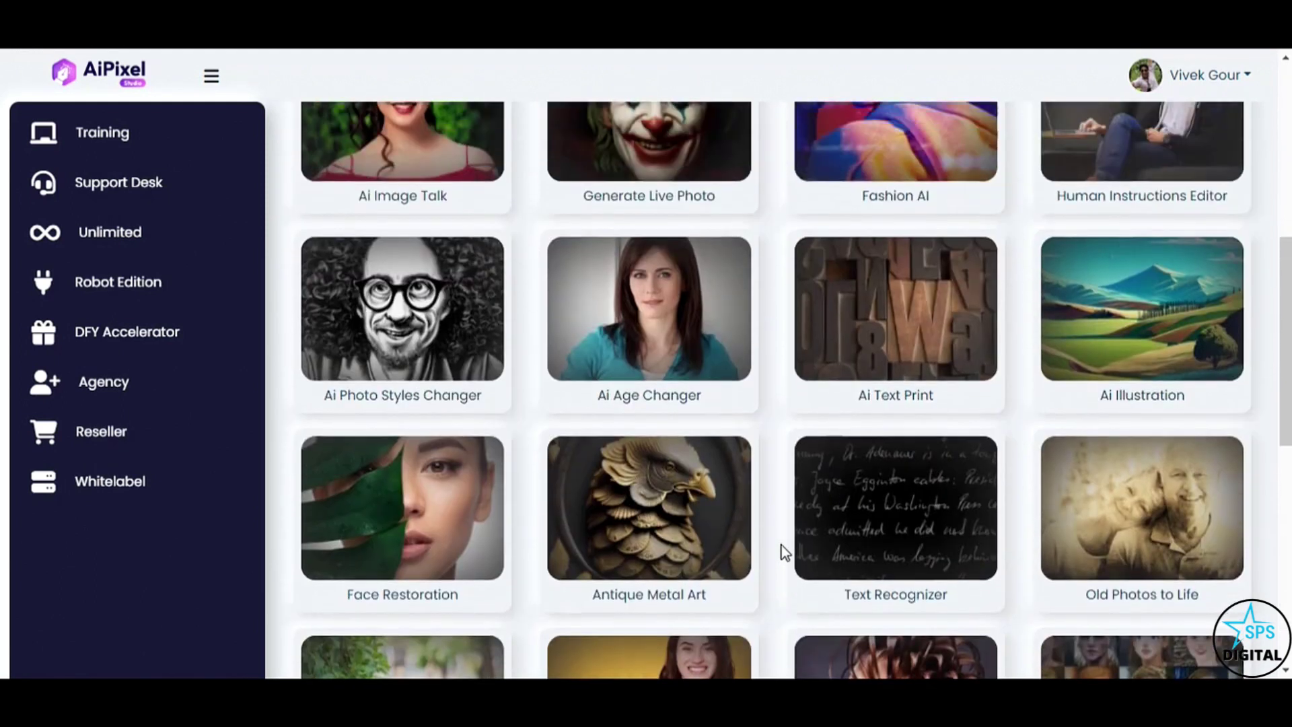
pyautogui.scroll(4, 781, 545)
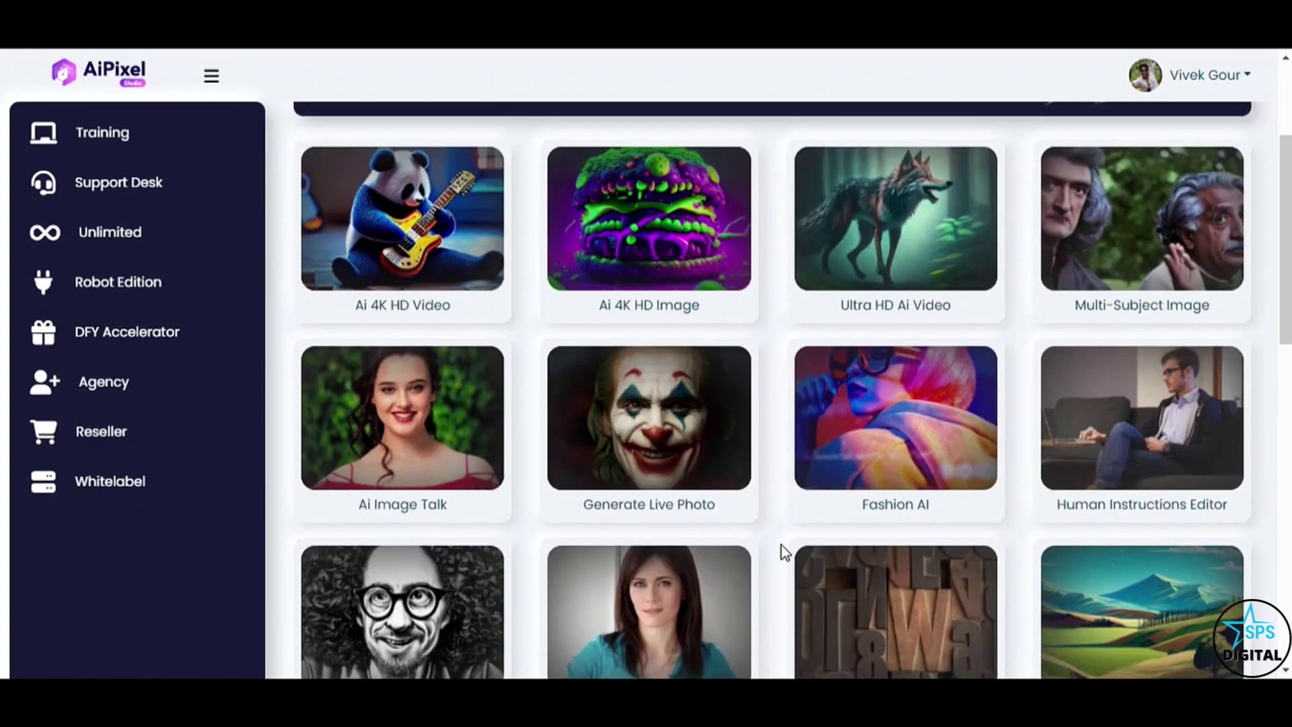
pyautogui.scroll(1, 781, 545)
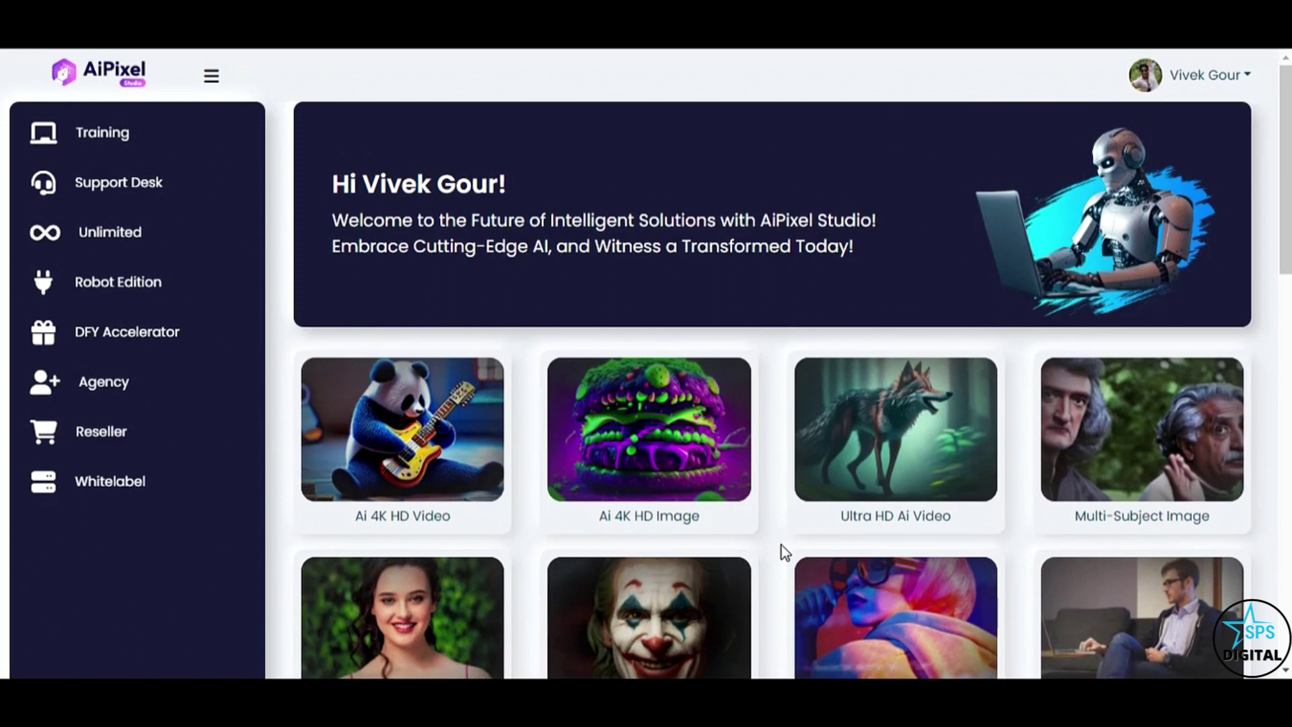
# - Dictate 'a monkey playing guitar on the Mars' in Ai 4K HD Video and watch the 8-second result fullscreen
pyautogui.click(455, 461)
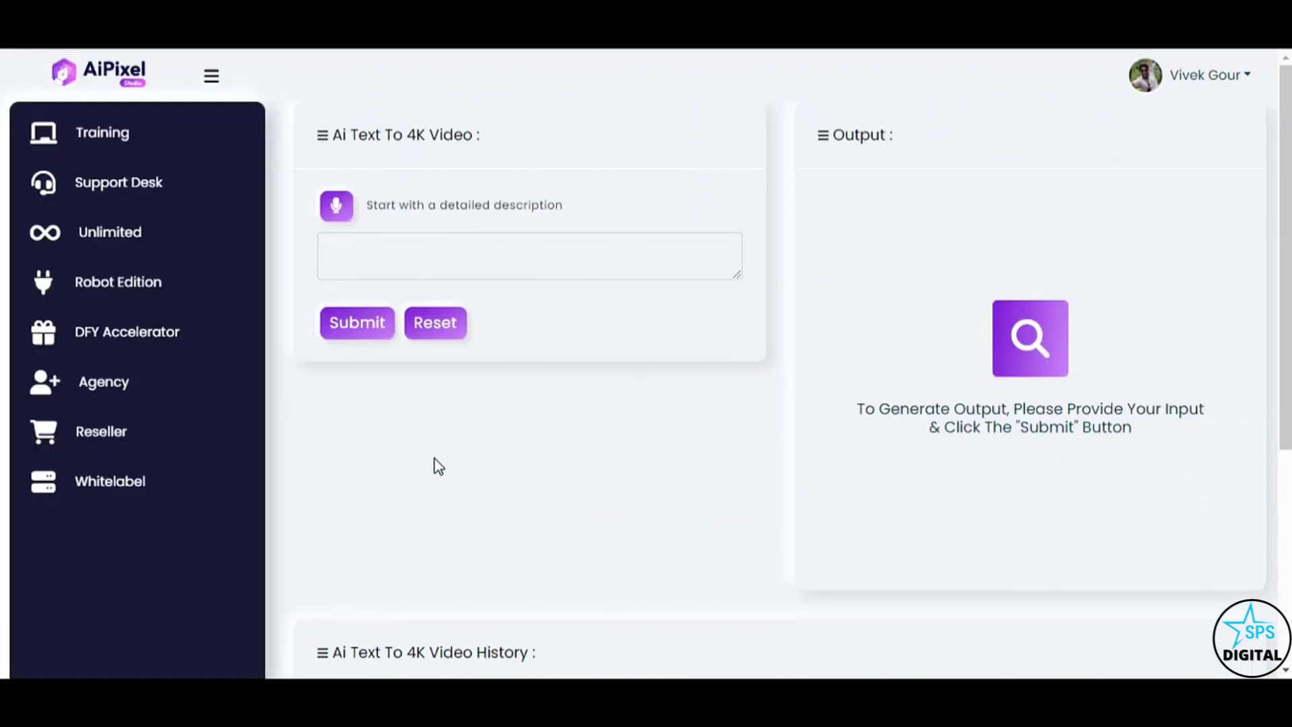
pyautogui.click(337, 206)
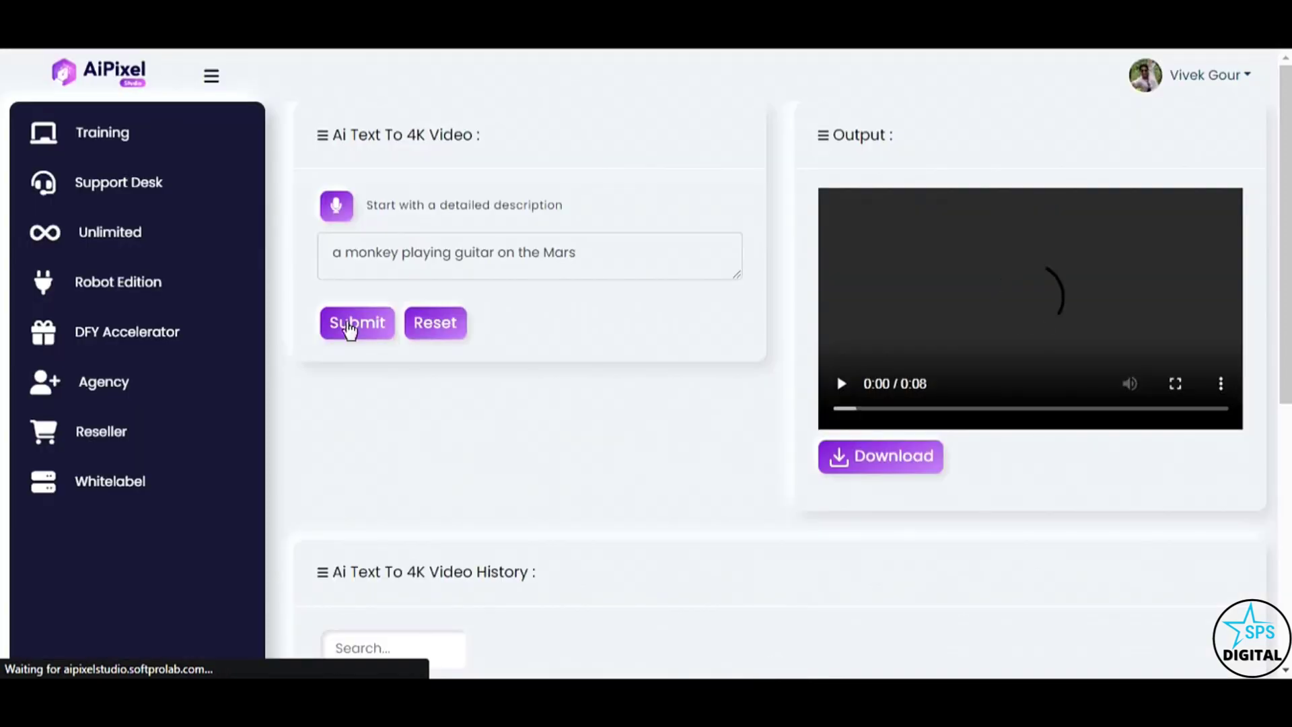
pyautogui.click(1175, 383)
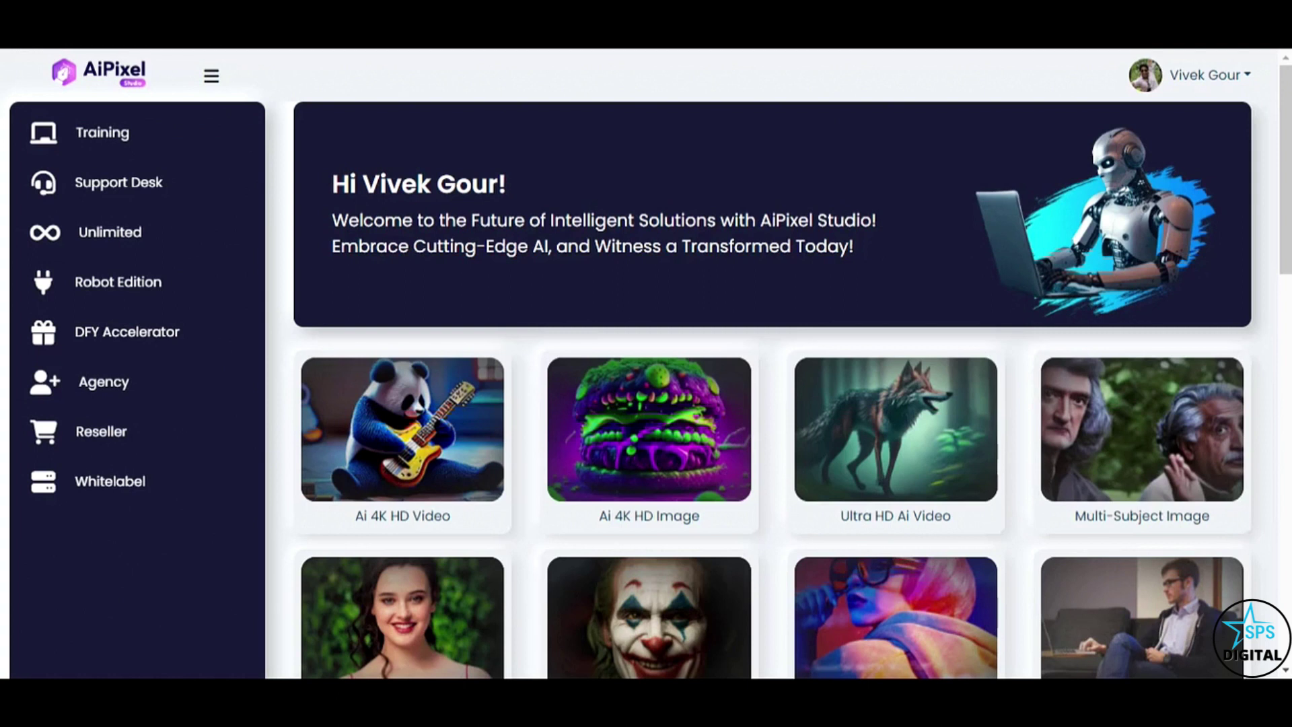
# - Generate a 1024×1024 claymation image of a pizza-themed creature made of celestial dough
pyautogui.click(620, 427)
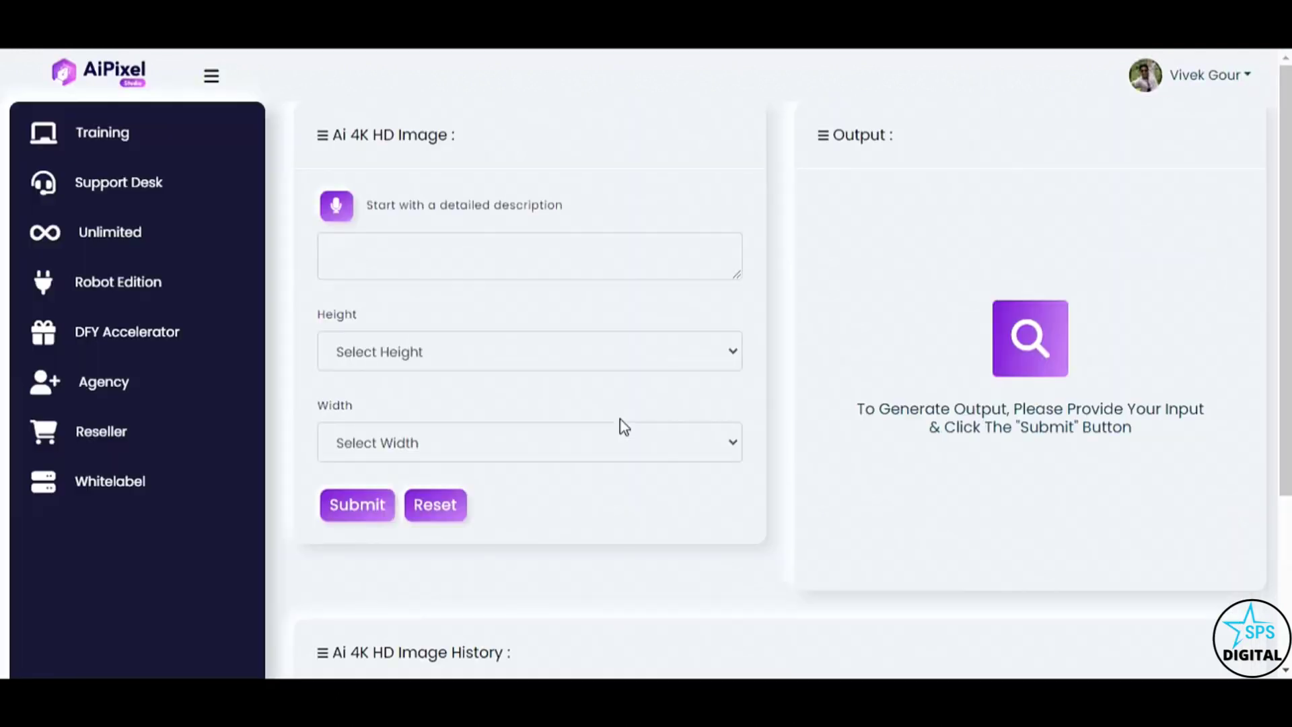
pyautogui.click(455, 263)
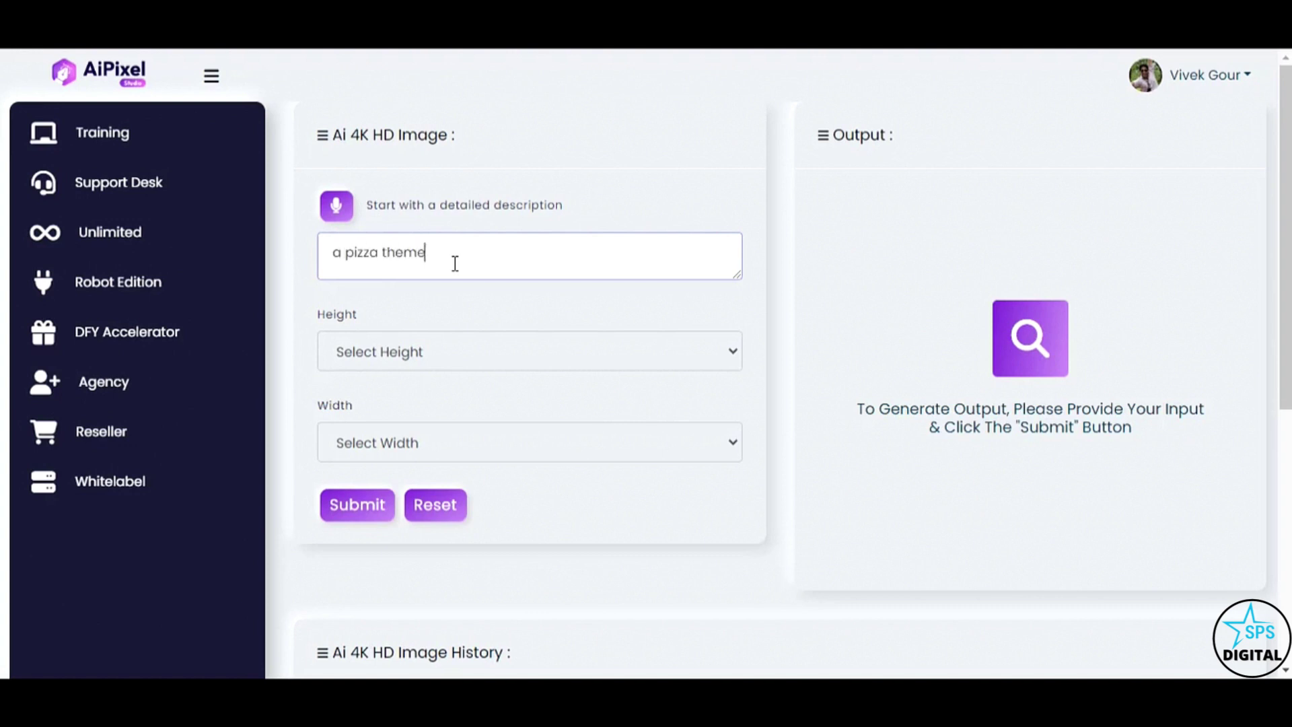
pyautogui.write('a pizza themed creature made of celestial doug')
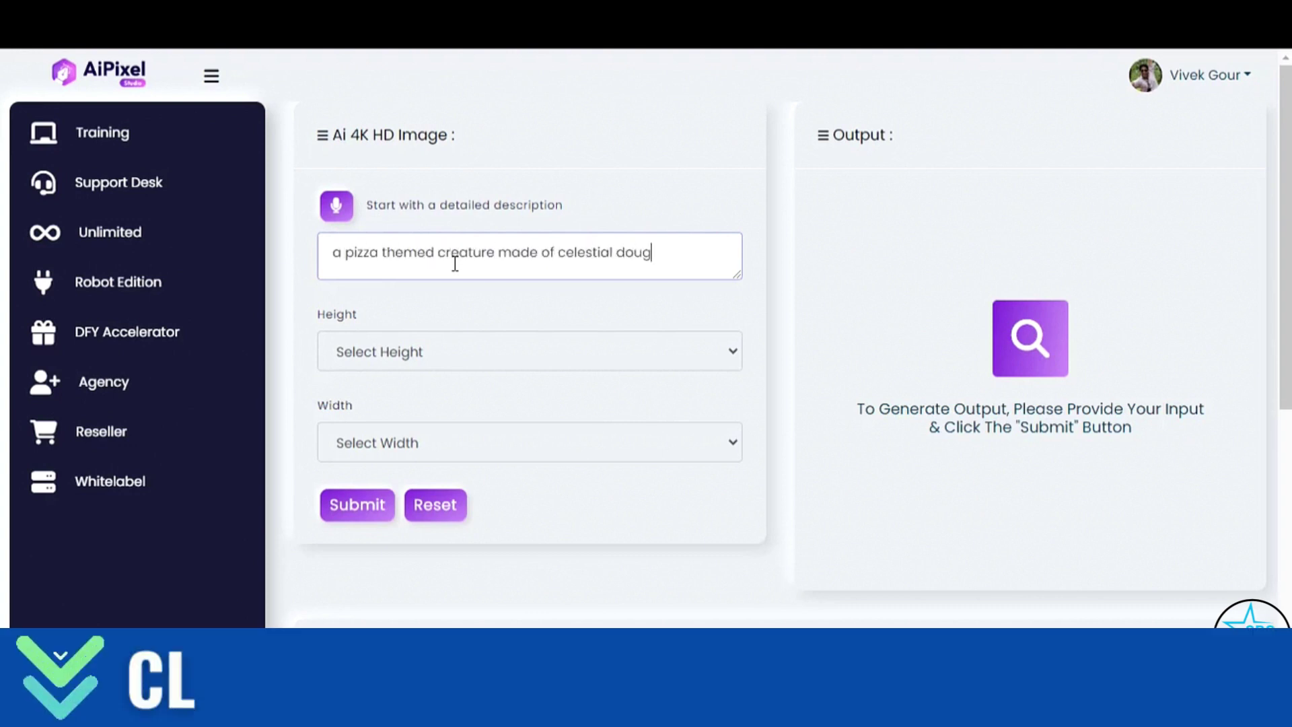
pyautogui.write('h, devouring itself in a claymation scene')
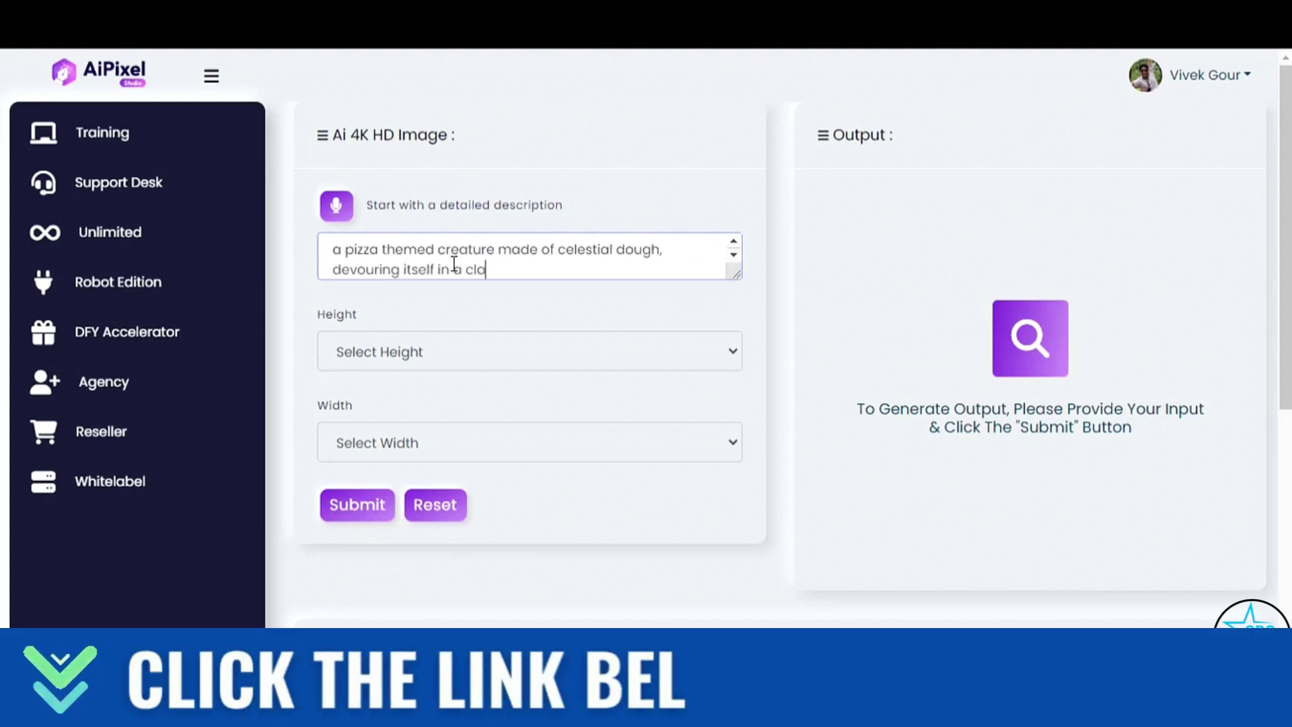
pyautogui.click(453, 366)
pyautogui.click(442, 425)
pyautogui.click(441, 441)
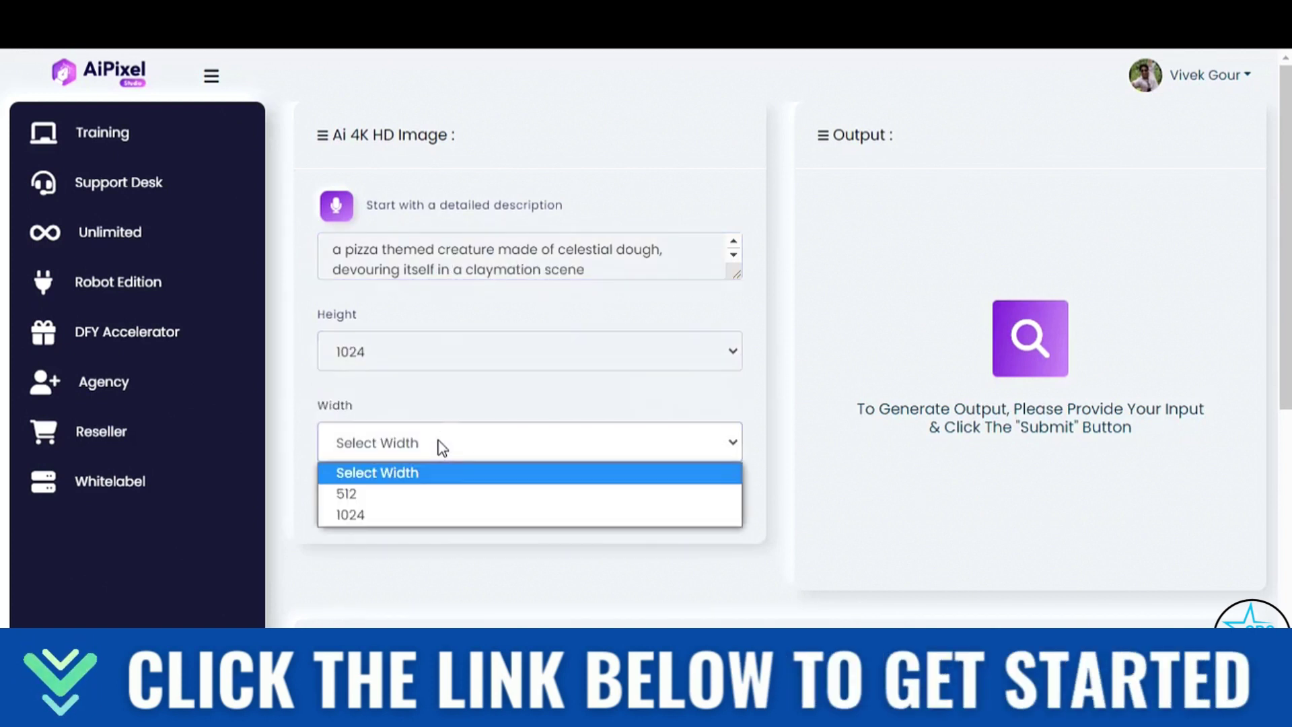
pyautogui.click(428, 513)
pyautogui.click(353, 511)
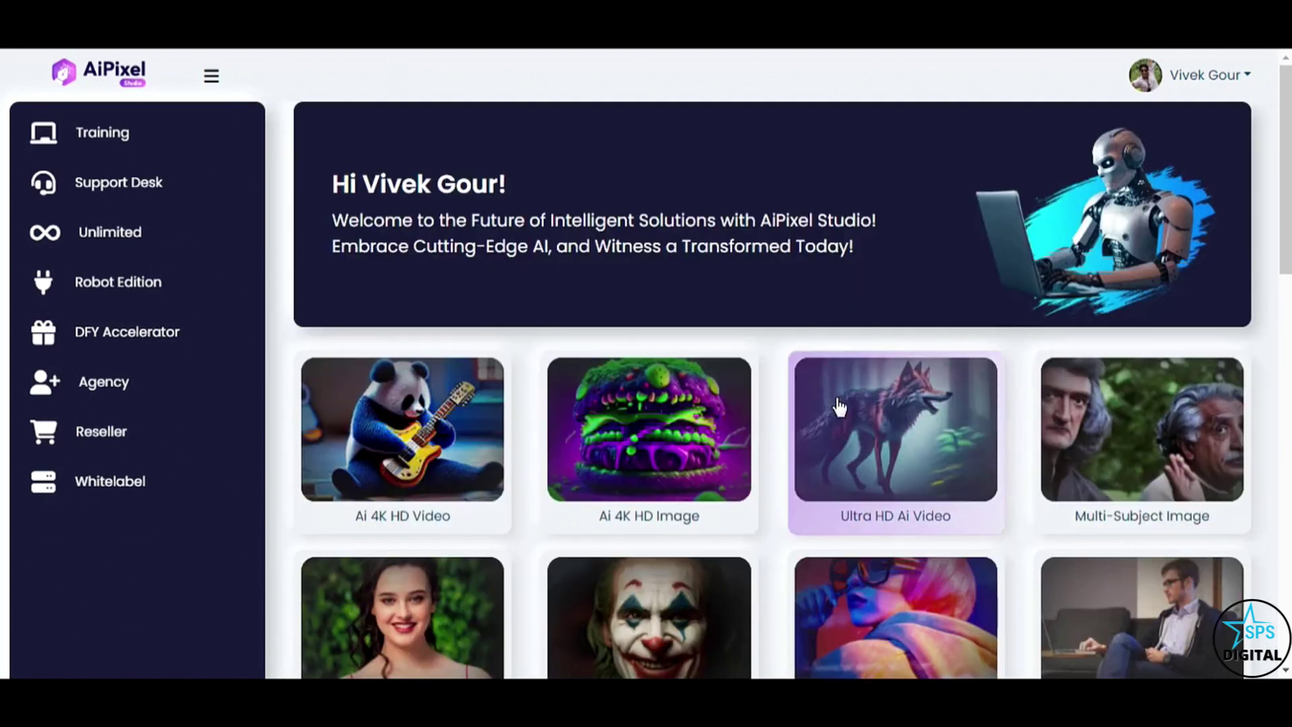
# - Generate the 'modern Disney Kitty cat and puppy dog' Ultra HD video and play it fullscreen
pyautogui.click(837, 407)
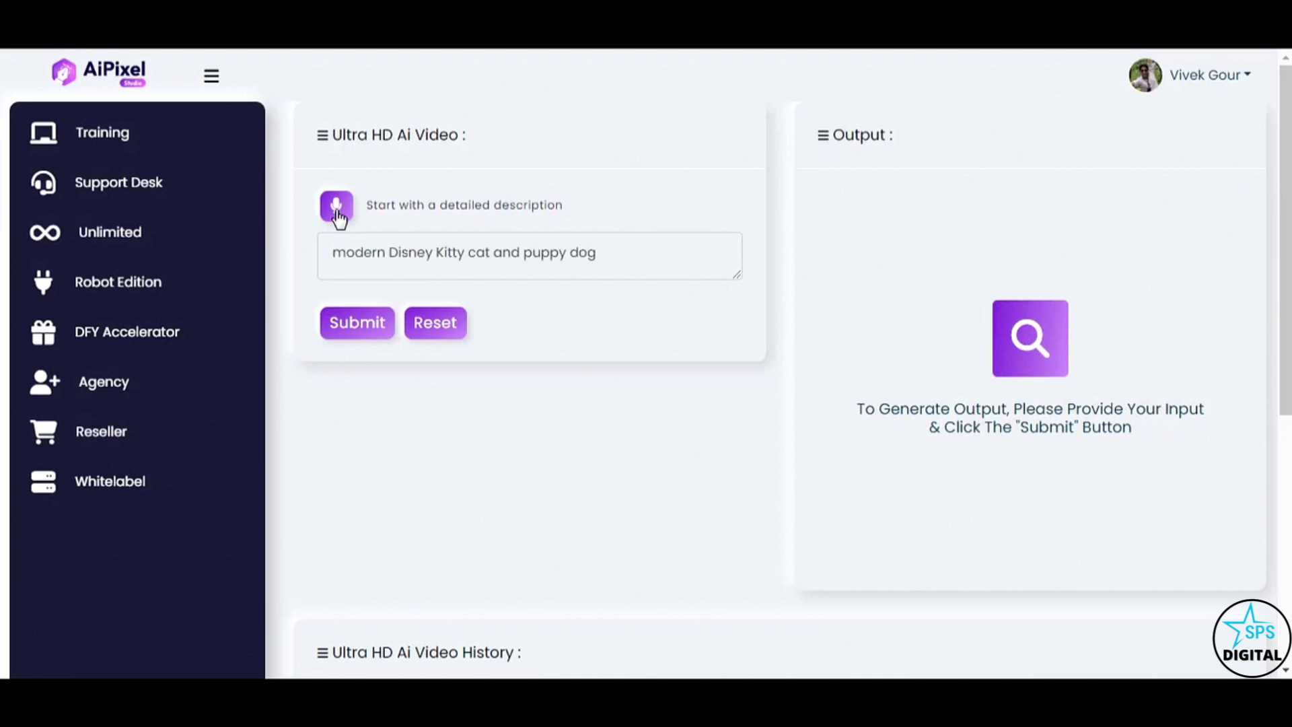
pyautogui.click(371, 341)
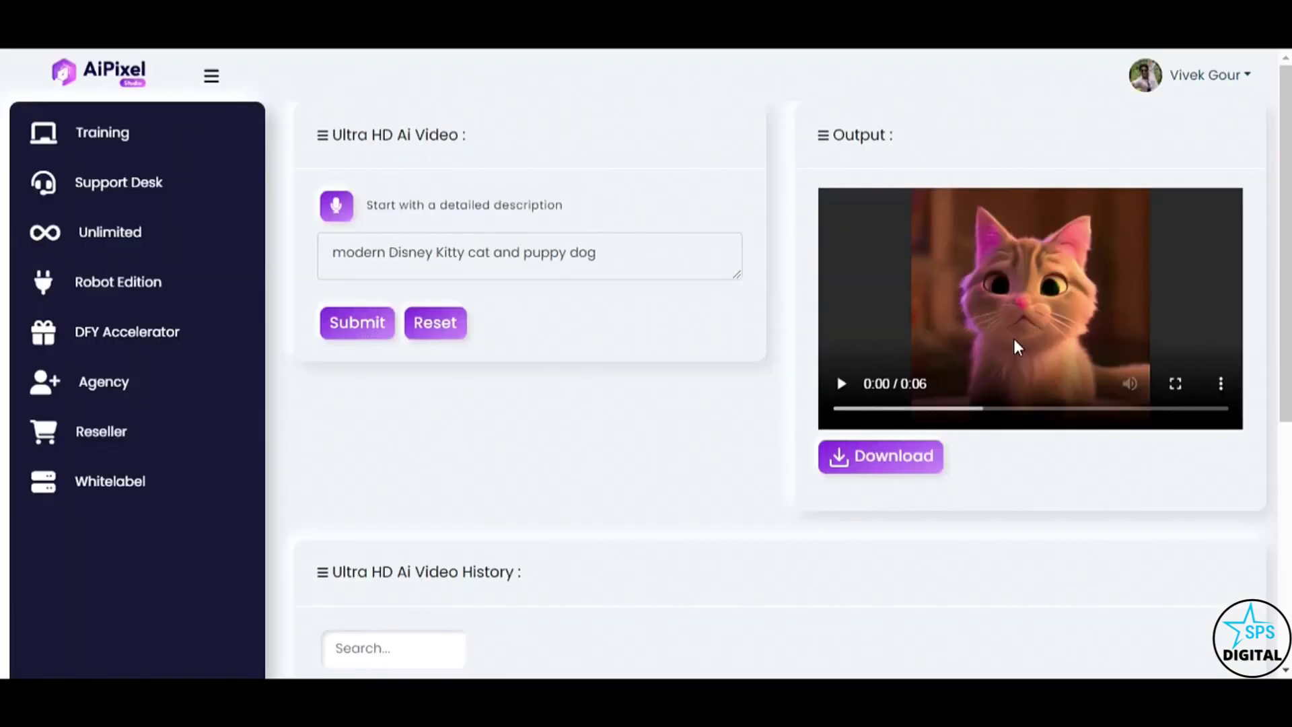
pyautogui.click(1014, 339)
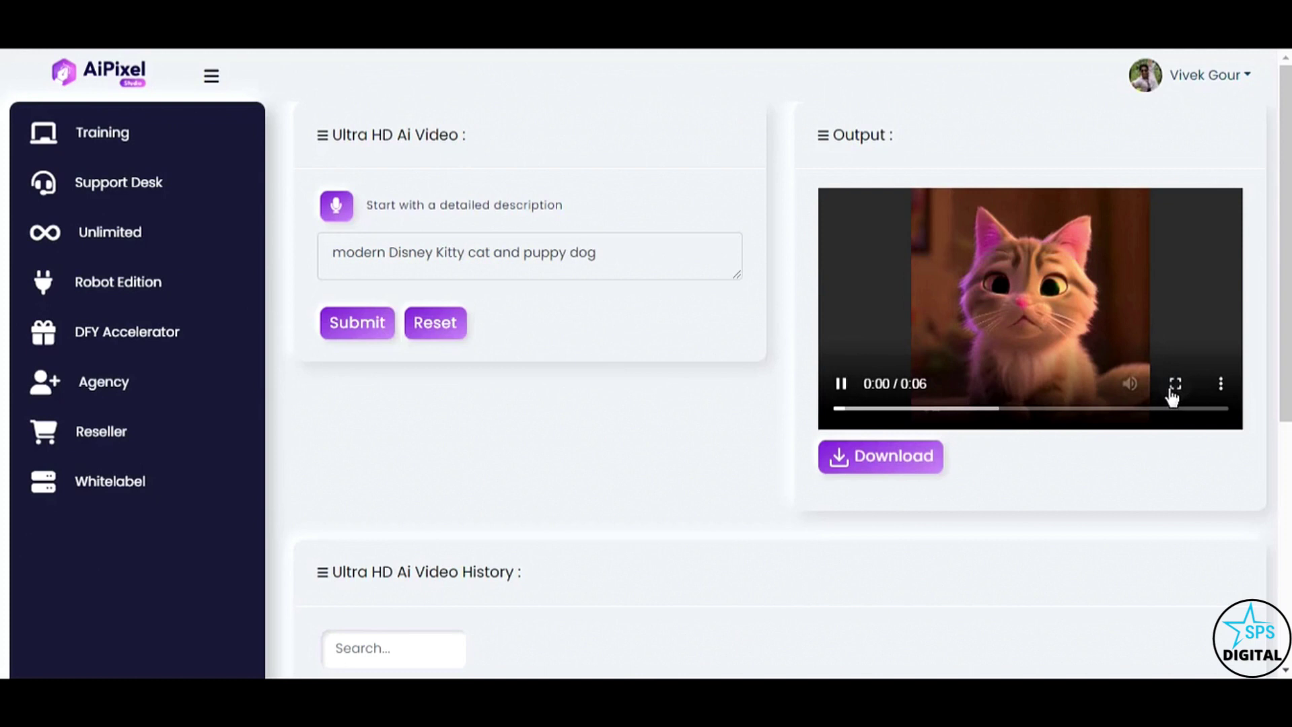
pyautogui.click(1172, 385)
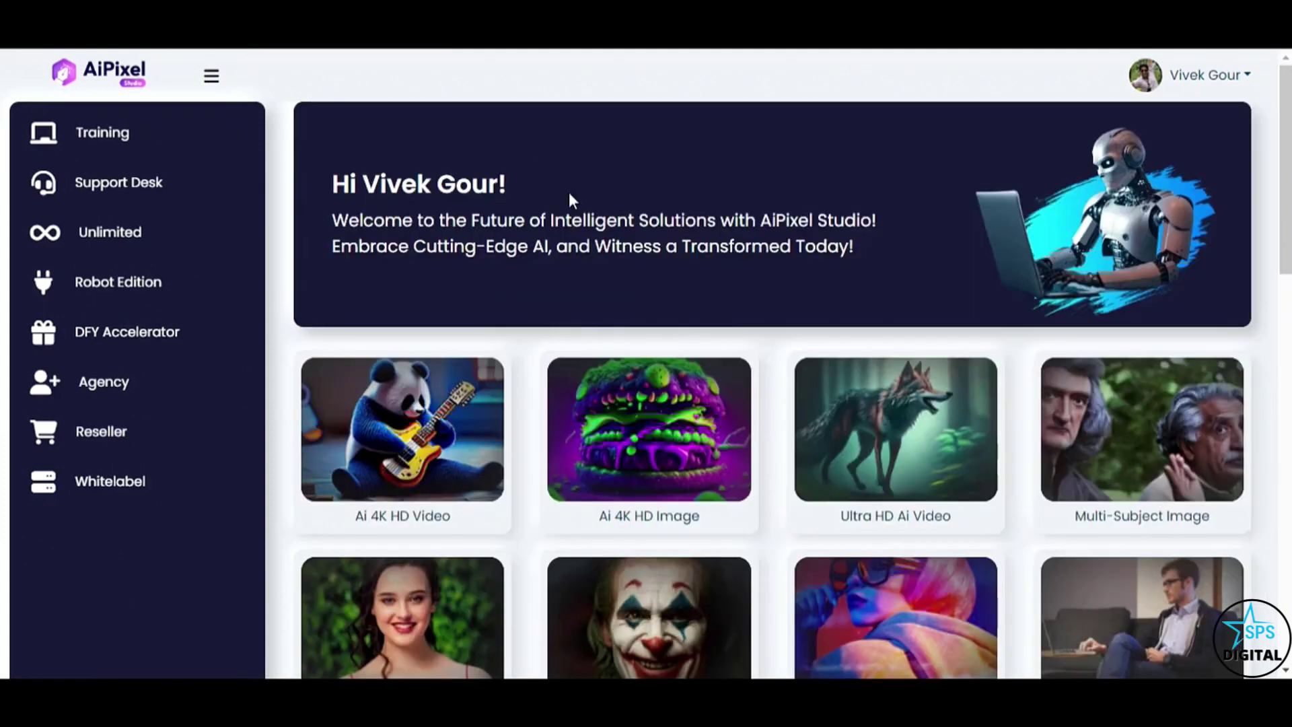
# - Open Multi-Subject Image and upload the mask photo as Subject 1
pyautogui.click(904, 436)
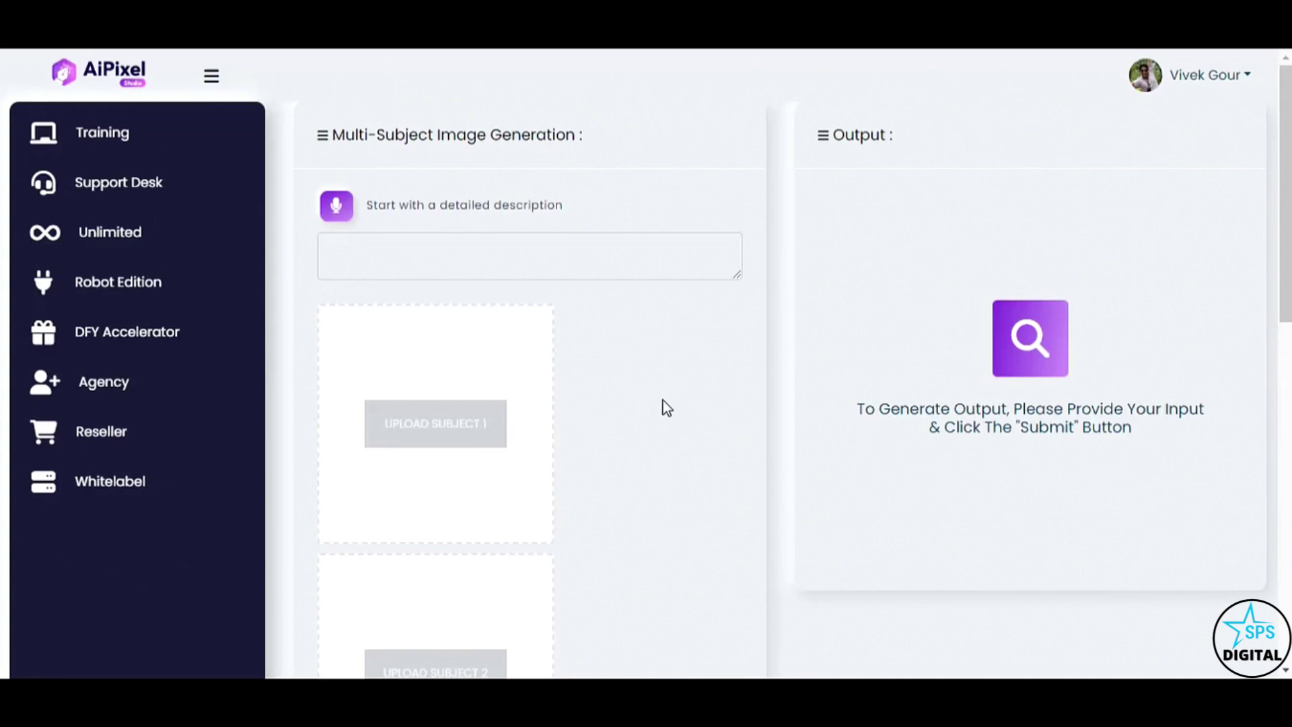
pyautogui.click(450, 413)
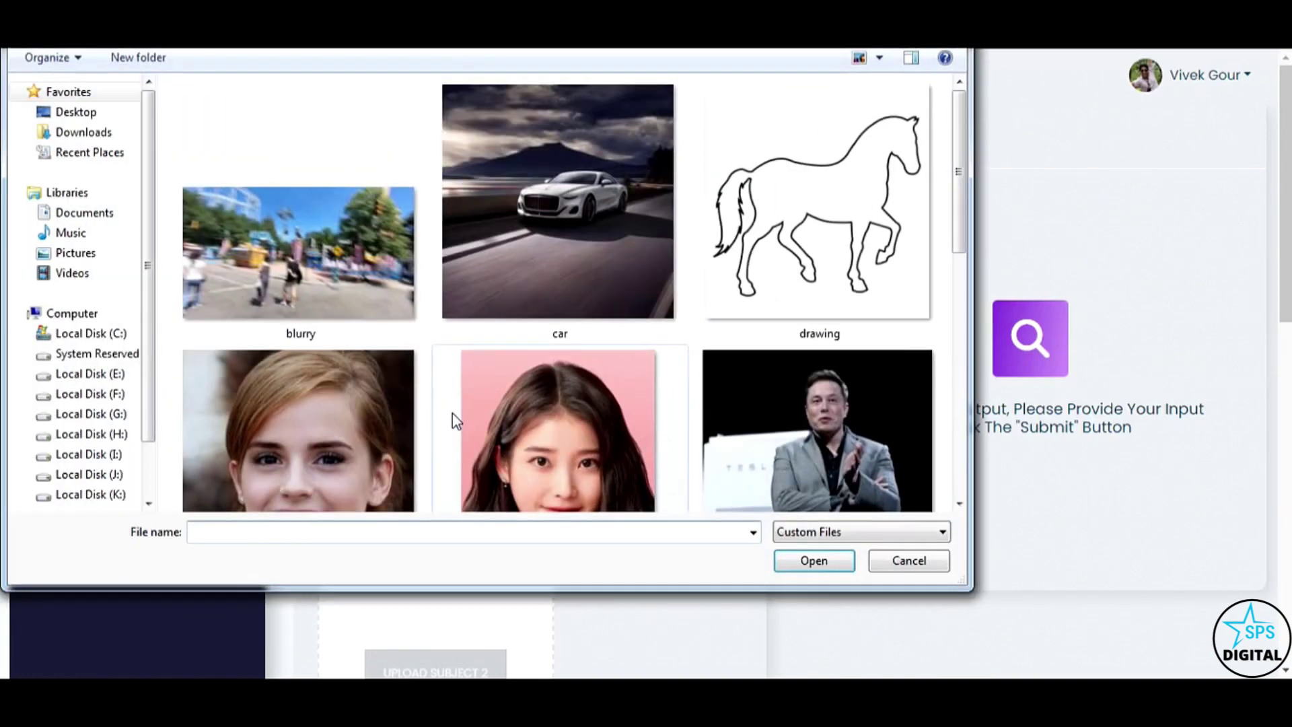
pyautogui.scroll(-3, 962, 247)
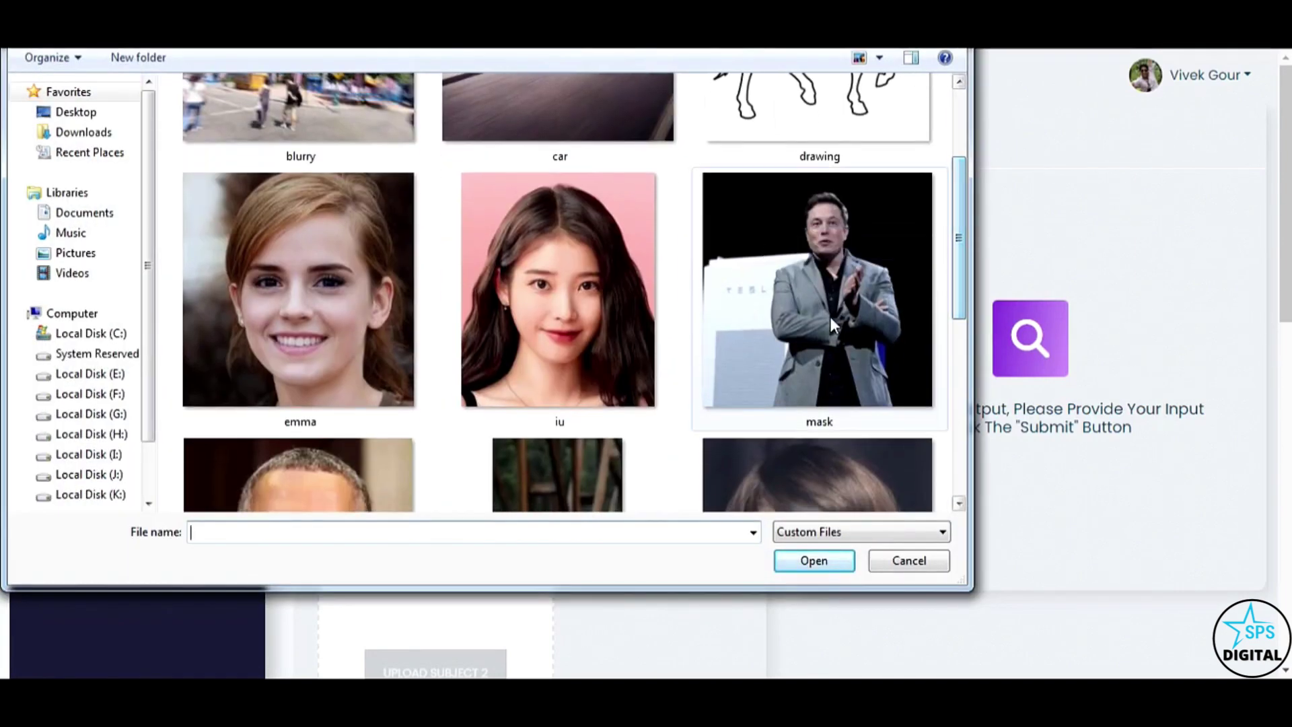
pyautogui.click(828, 313)
pyautogui.click(822, 556)
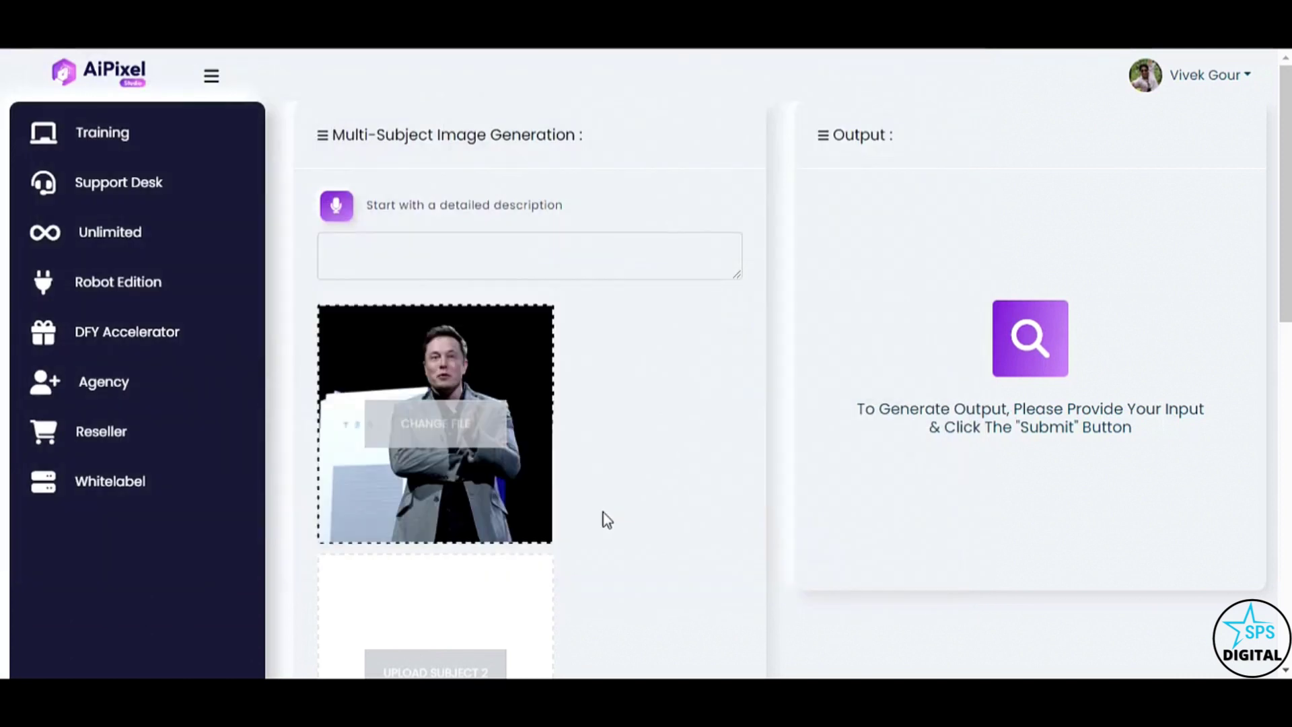
# - Upload the second person's photo as Subject 2 and generate them 'singing in the park together'
pyautogui.scroll(-3, 602, 520)
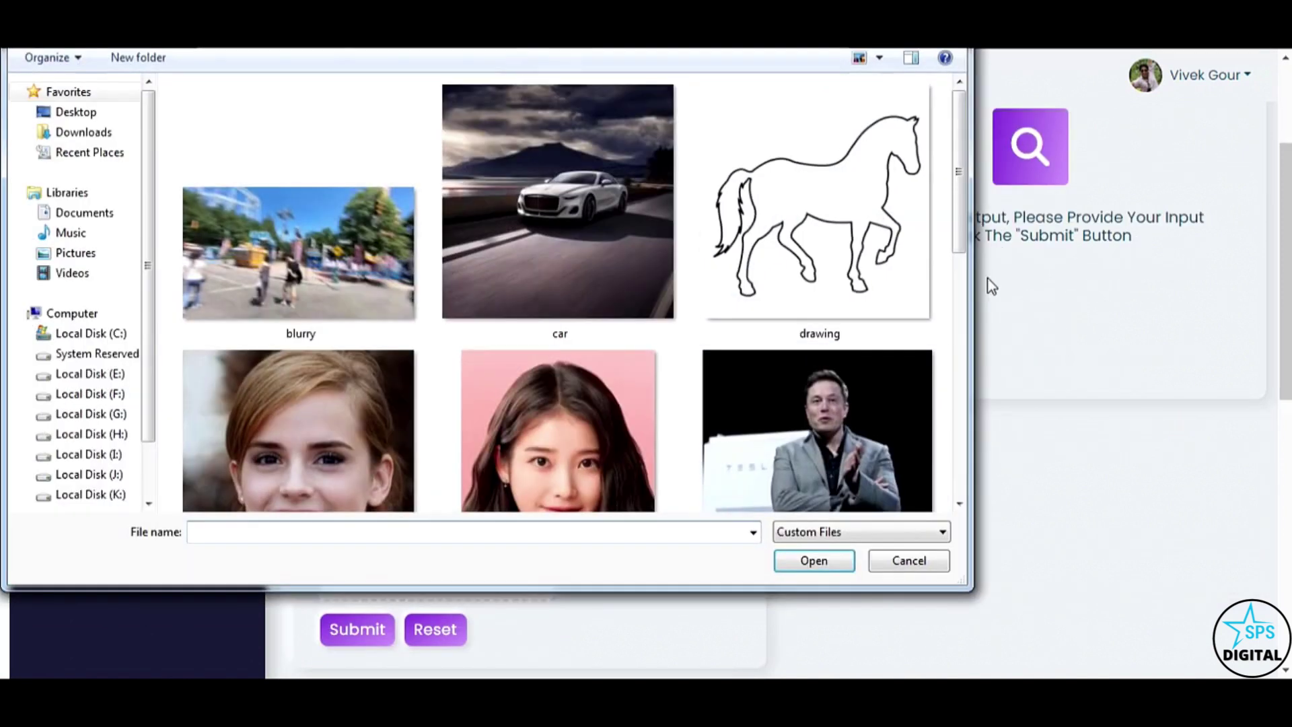
pyautogui.moveTo(967, 224); pyautogui.dragTo(966, 471)
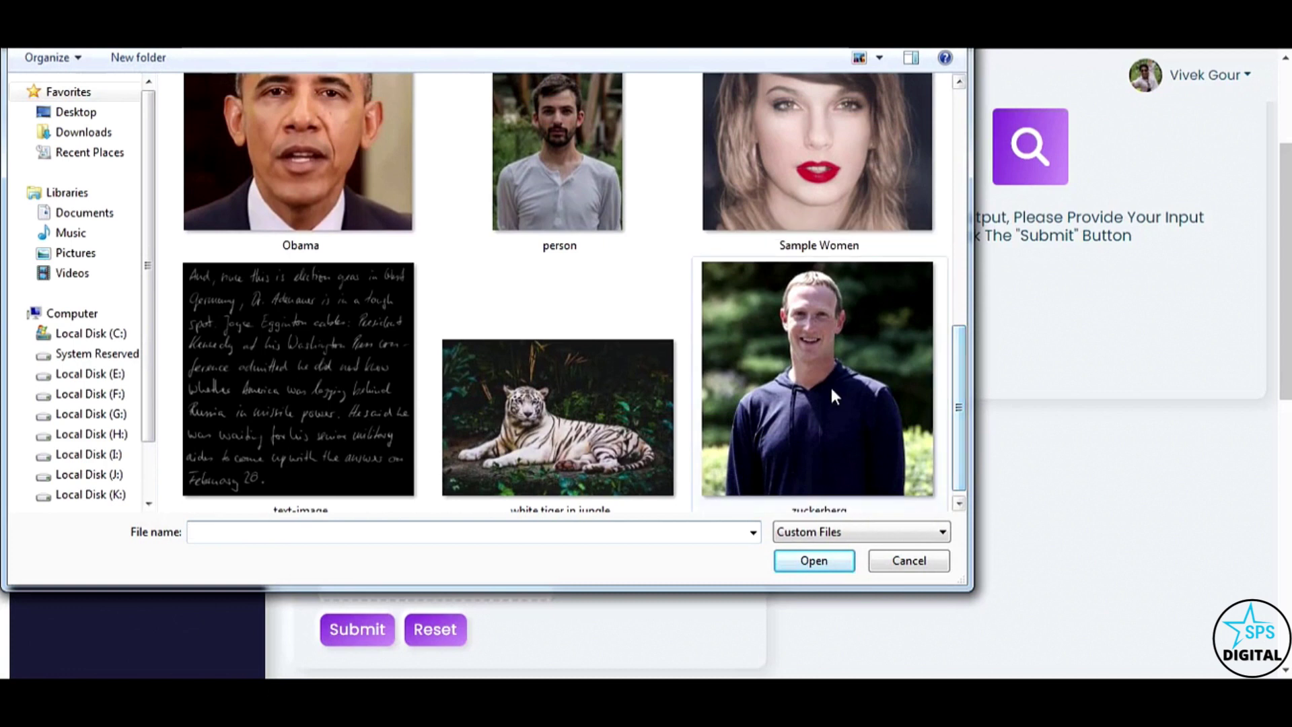
pyautogui.click(830, 385)
pyautogui.click(809, 560)
pyautogui.scroll(3, 611, 503)
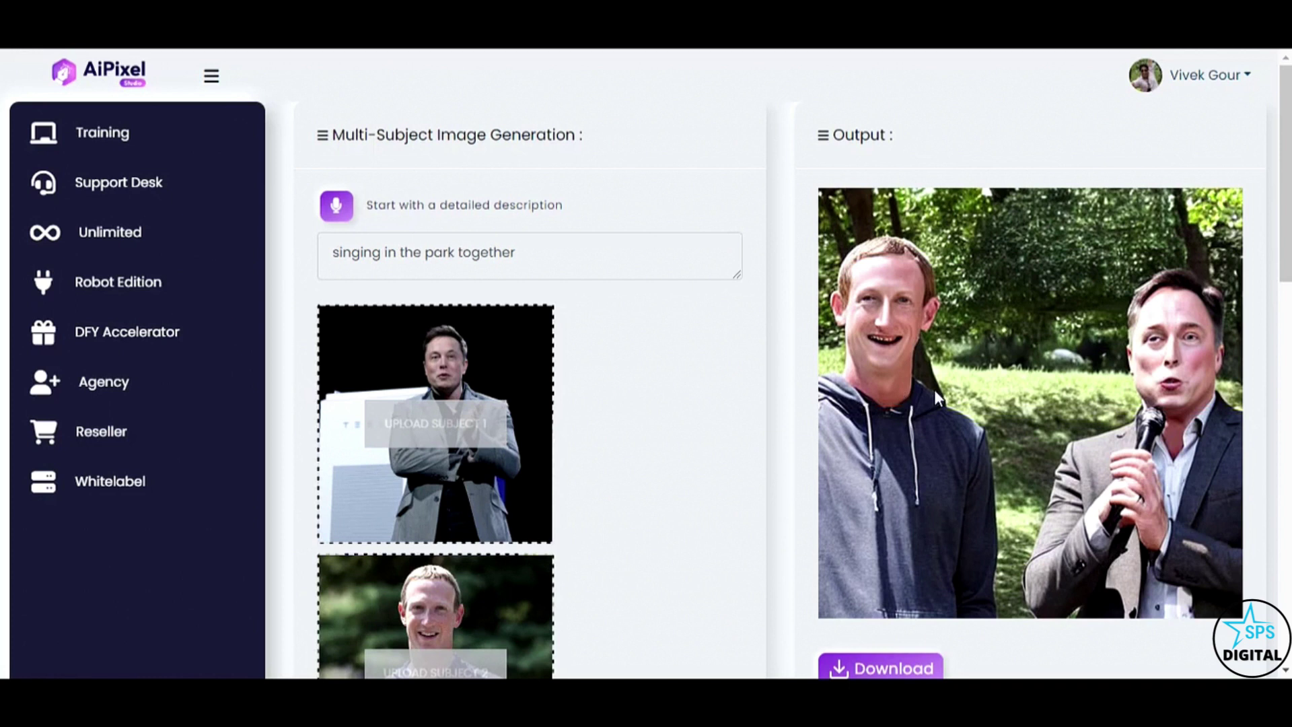
pyautogui.scroll(-2, 936, 393)
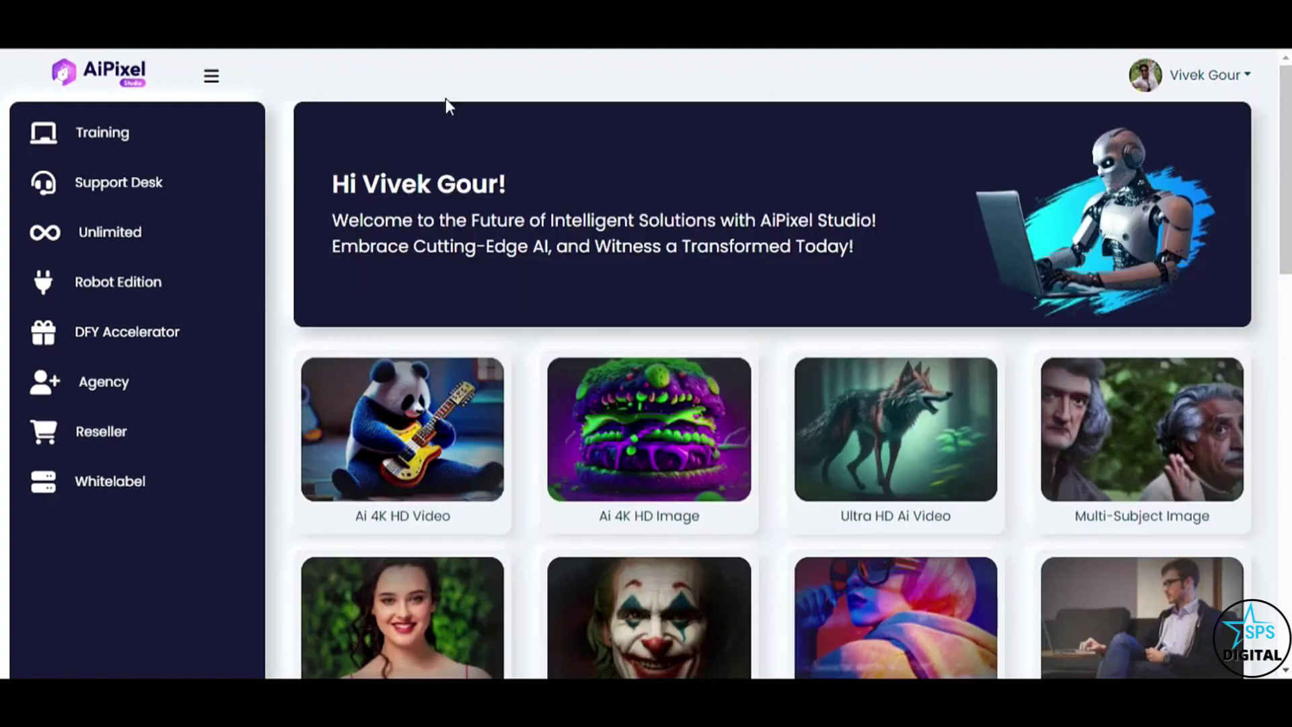
pyautogui.scroll(-3, 444, 415)
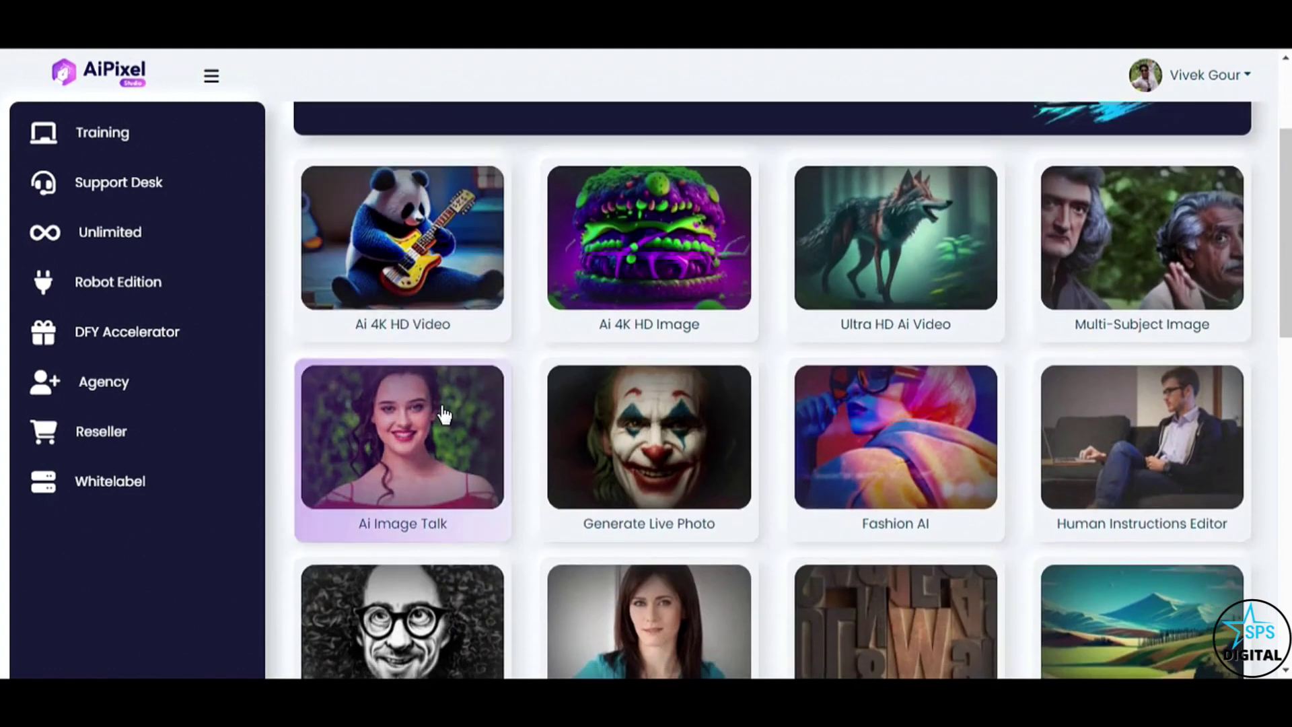
# - Upload the man's portrait photo into the Ai Image Talk tool
pyautogui.click(442, 414)
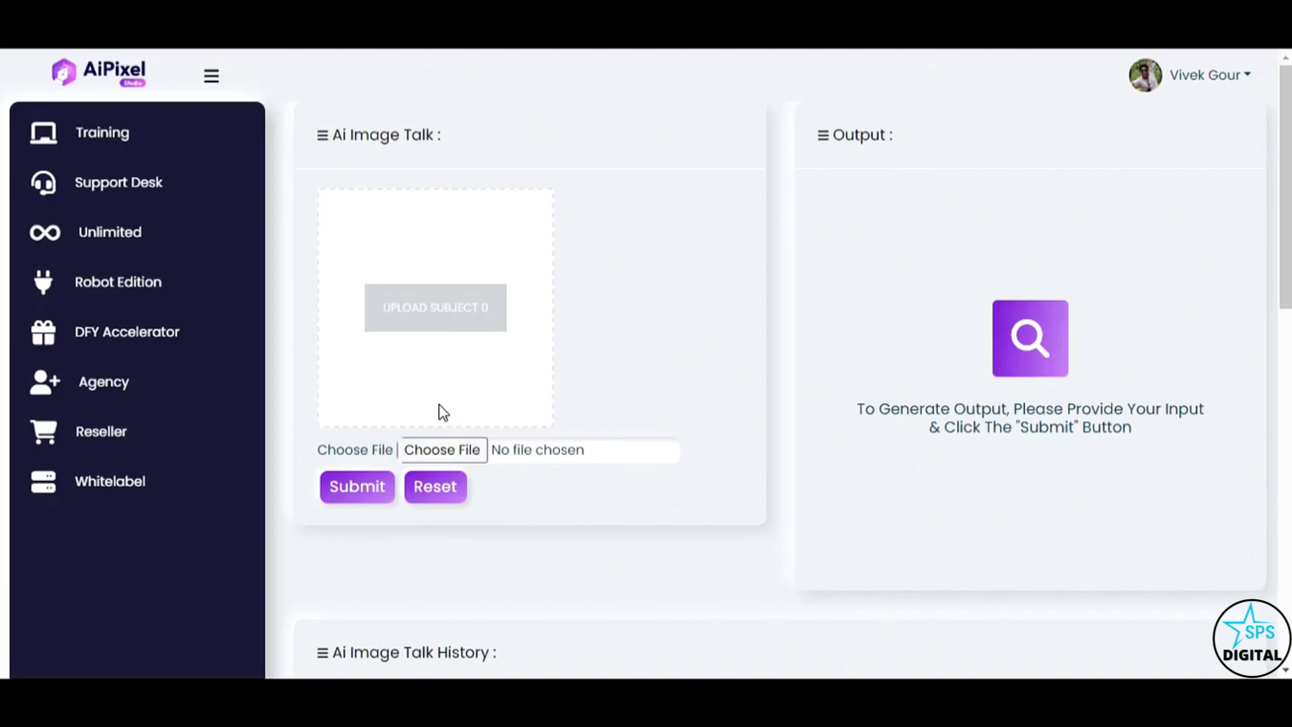
pyautogui.click(446, 322)
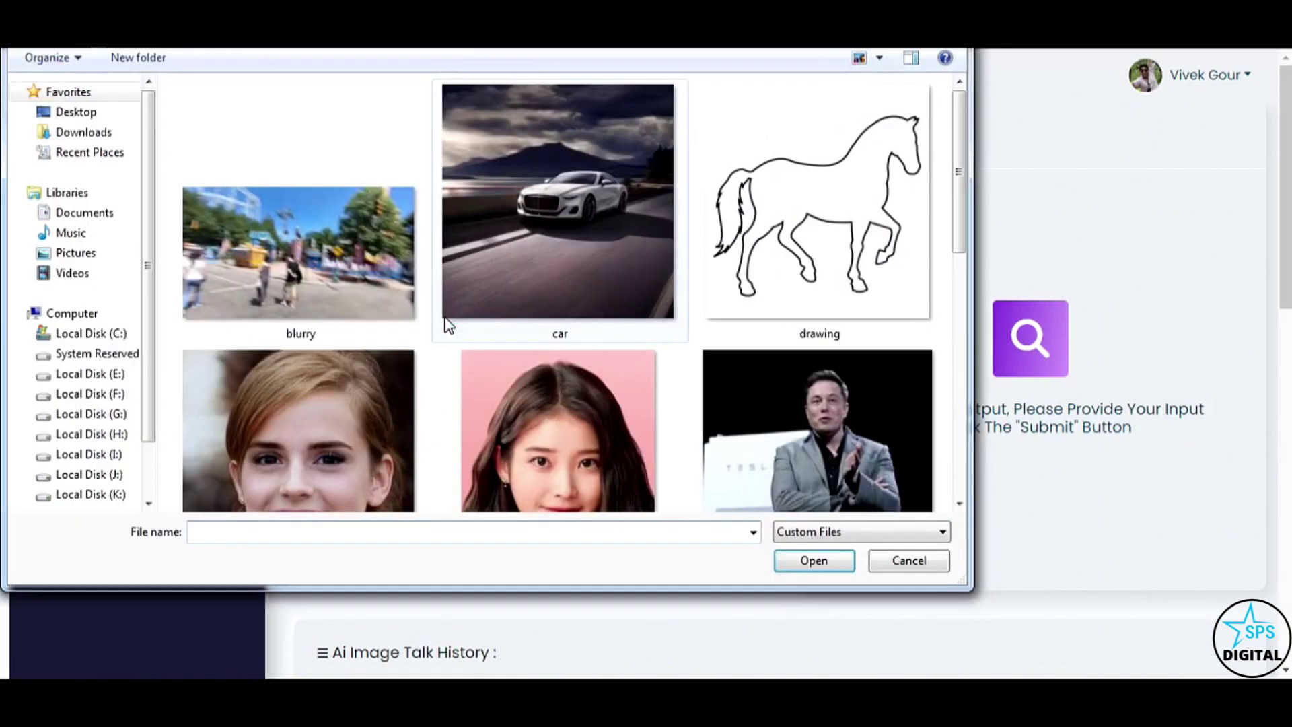
pyautogui.moveTo(958, 171); pyautogui.dragTo(964, 339)
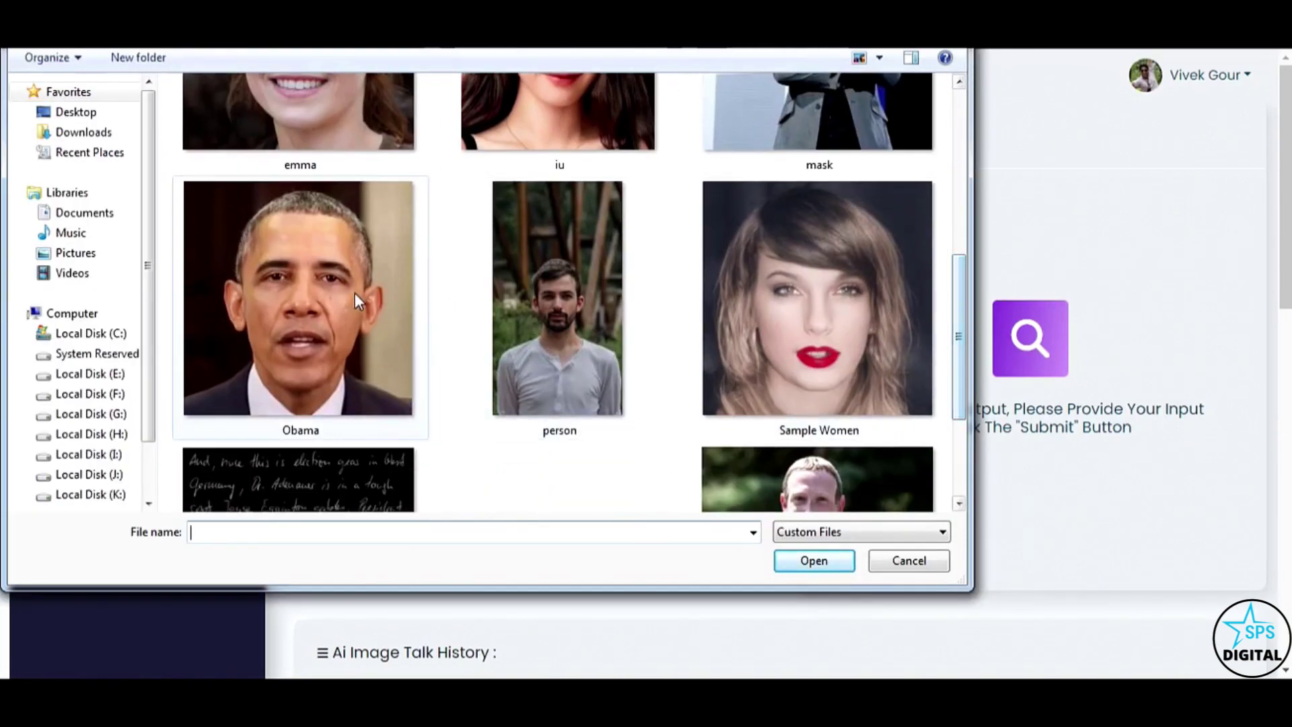
pyautogui.click(230, 302)
pyautogui.click(800, 562)
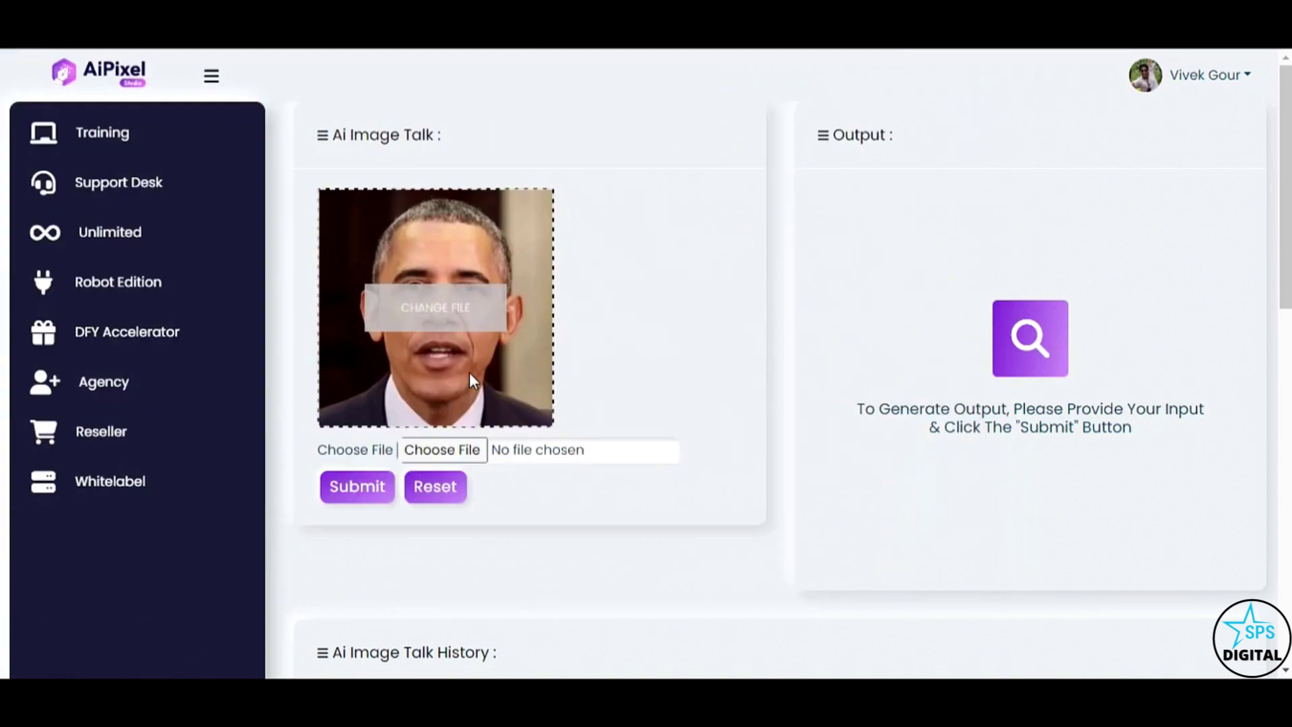
# - Attach the Sample Audio clip, generate the 11-second talking video and play it
pyautogui.click(462, 449)
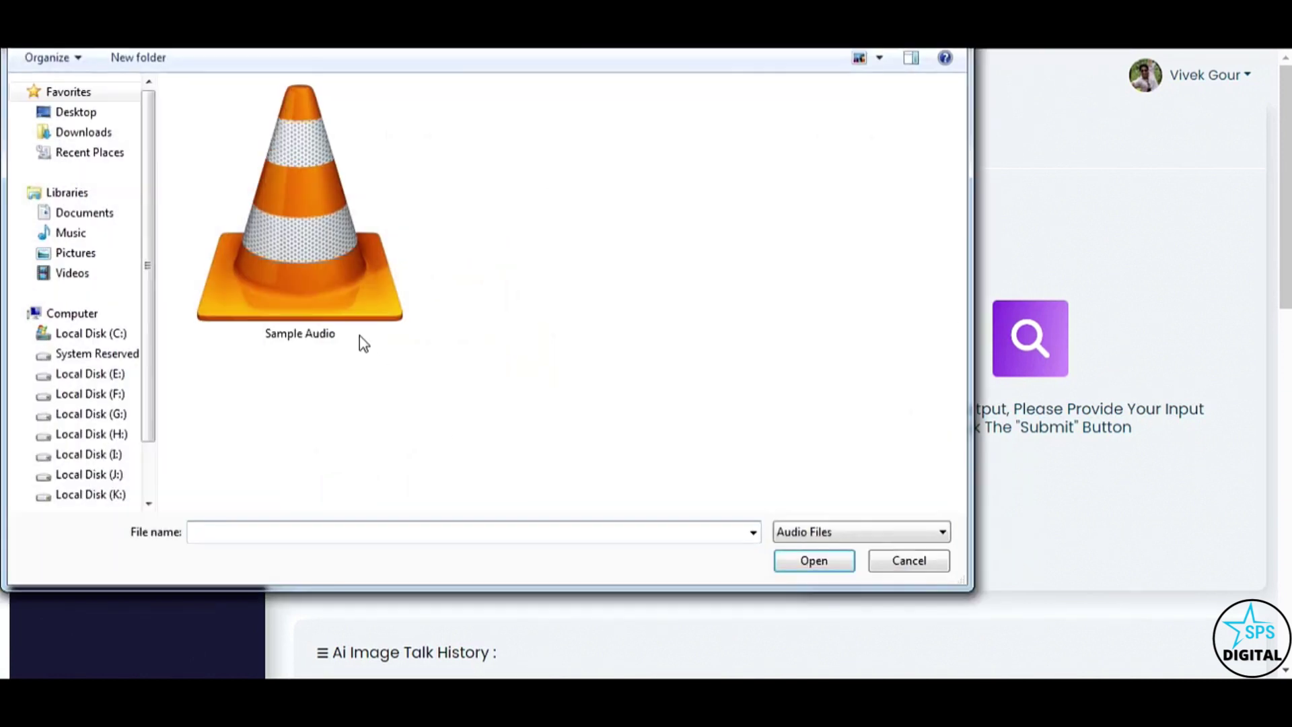
pyautogui.click(360, 335)
pyautogui.click(810, 562)
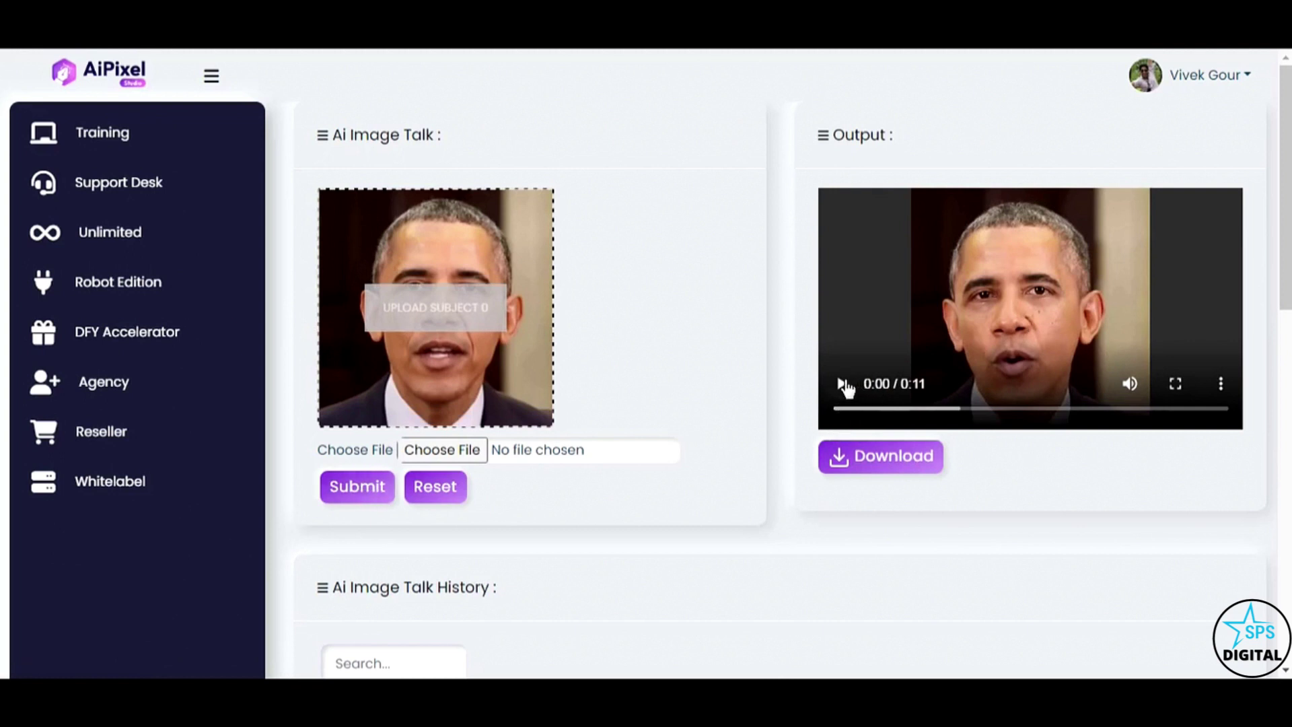
pyautogui.click(841, 384)
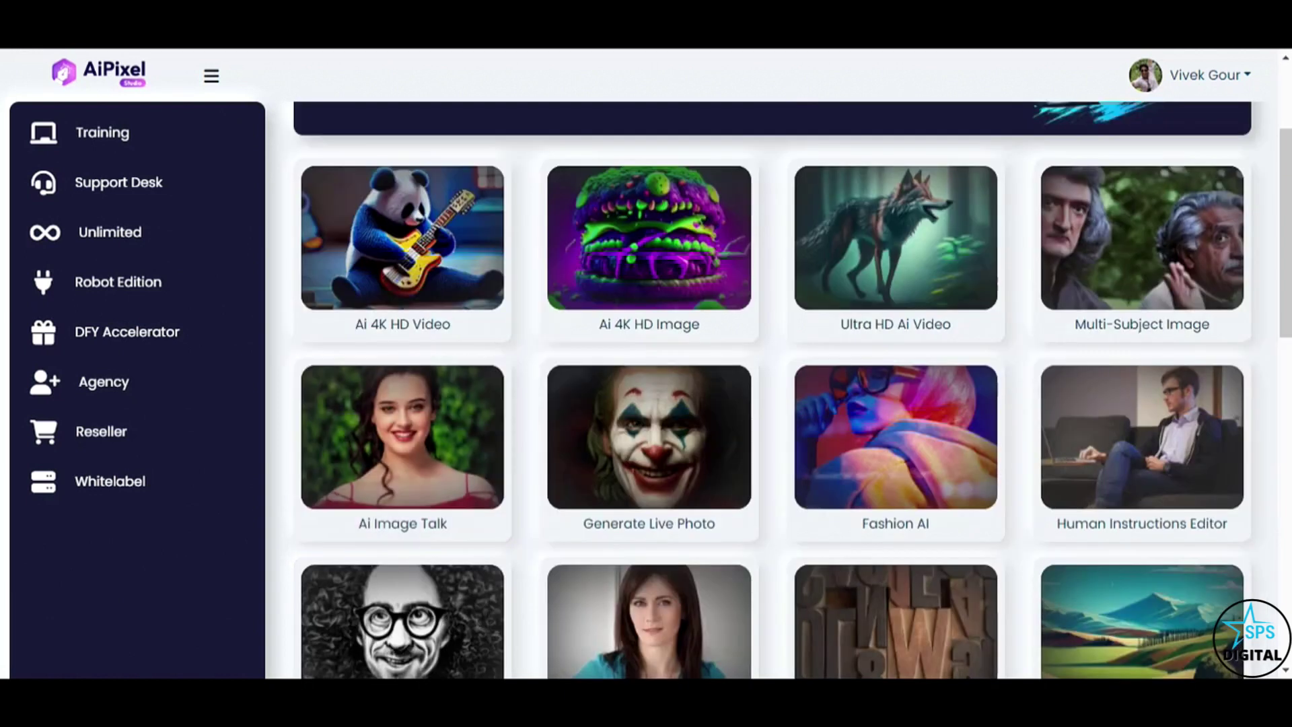
# - Upload the Sample Women photo to Ai Age Changer and generate her elderly version
pyautogui.scroll(-4, 695, 303)
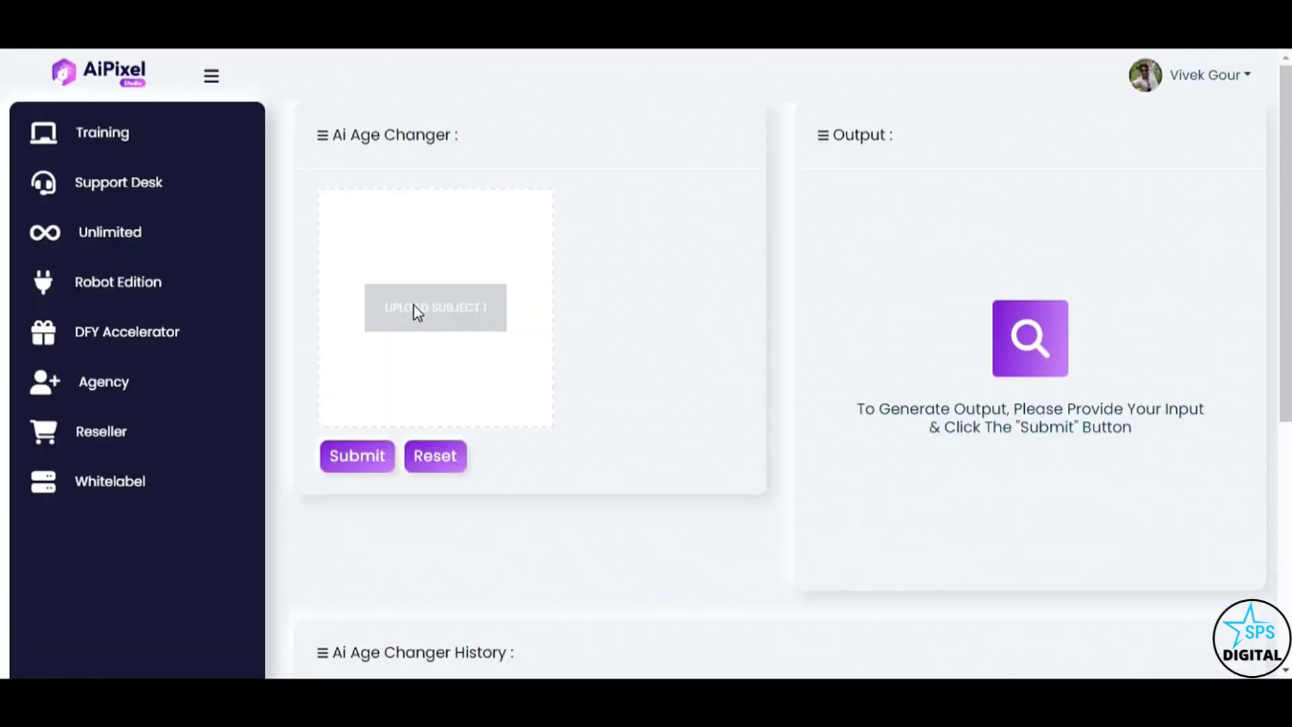
pyautogui.click(413, 307)
pyautogui.moveTo(958, 238); pyautogui.dragTo(991, 394)
pyautogui.click(850, 330)
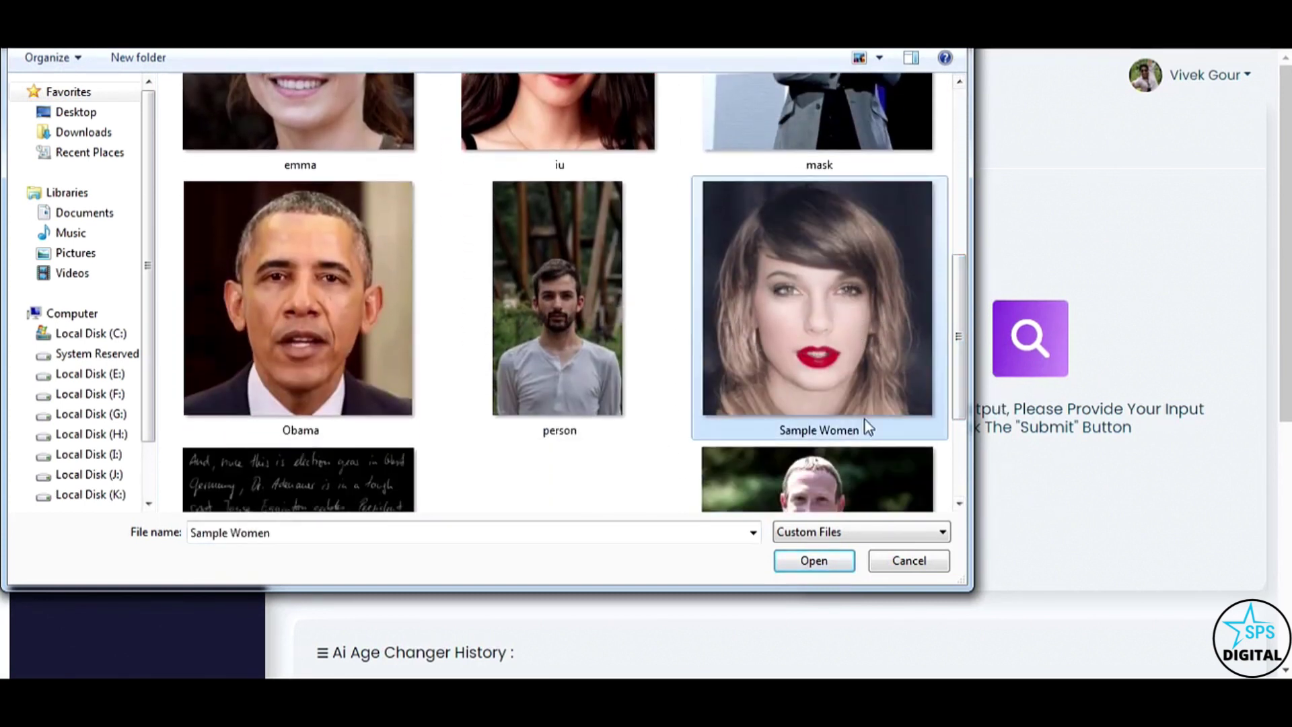
pyautogui.click(827, 561)
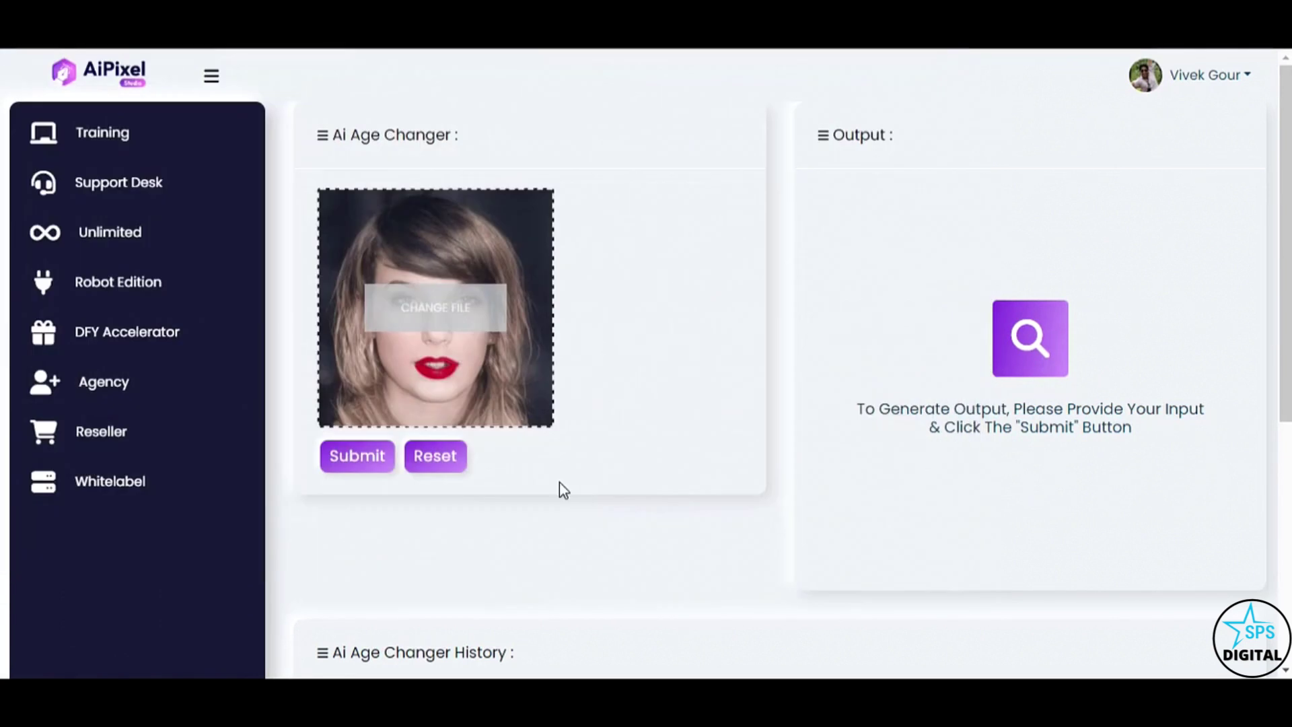
pyautogui.click(366, 457)
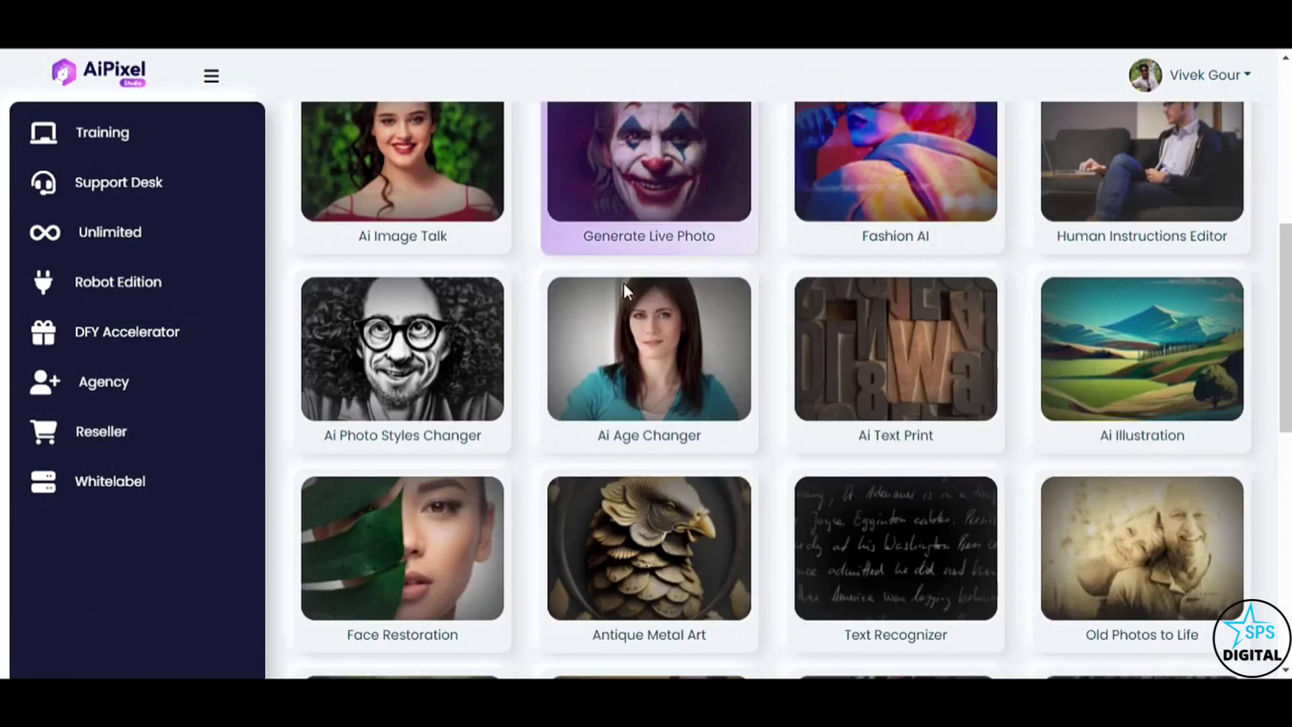
# - Upload the handwritten text-image to Text Recognizer and review the transcribed paragraph
pyautogui.scroll(-2, 534, 384)
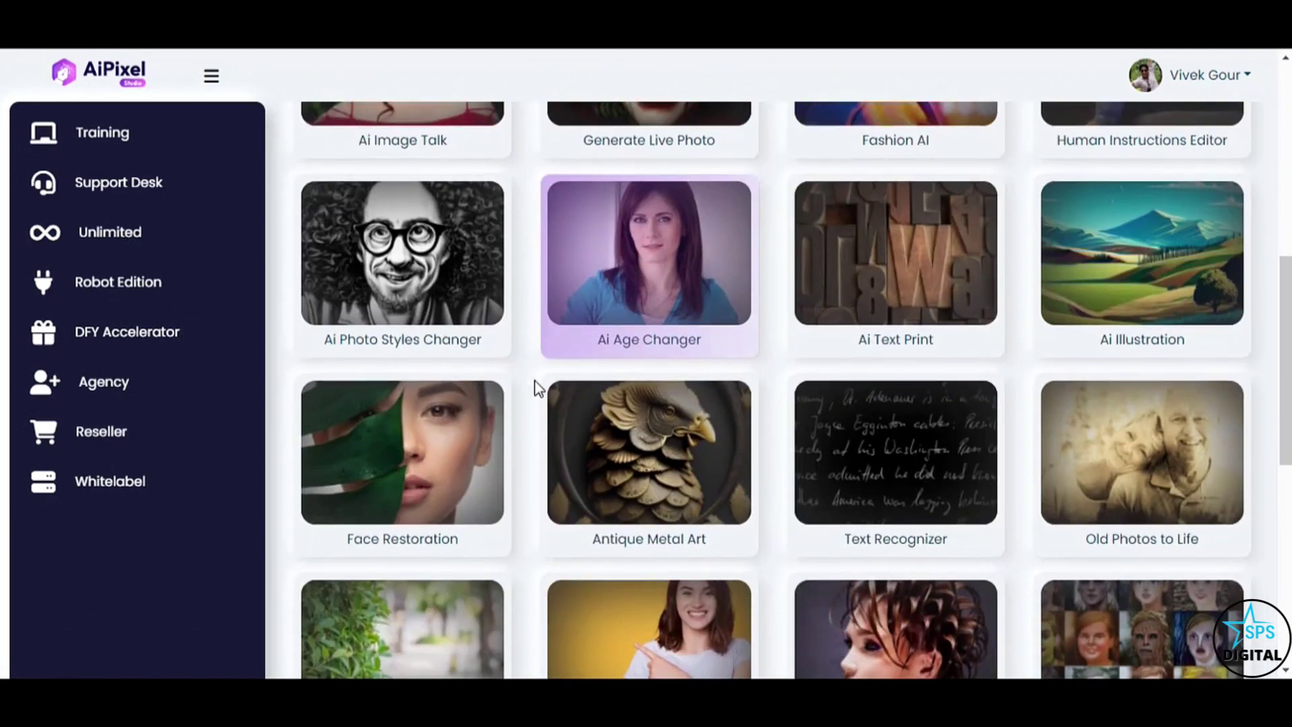
pyautogui.click(878, 445)
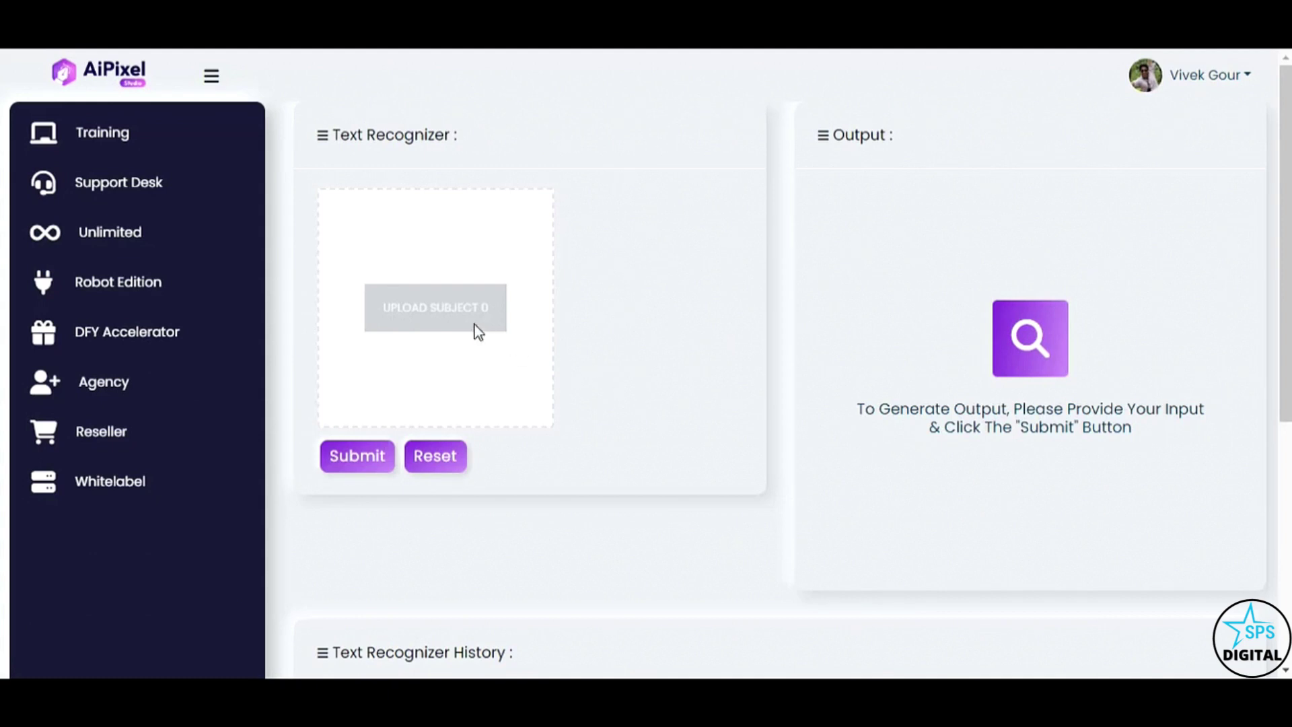
pyautogui.click(448, 308)
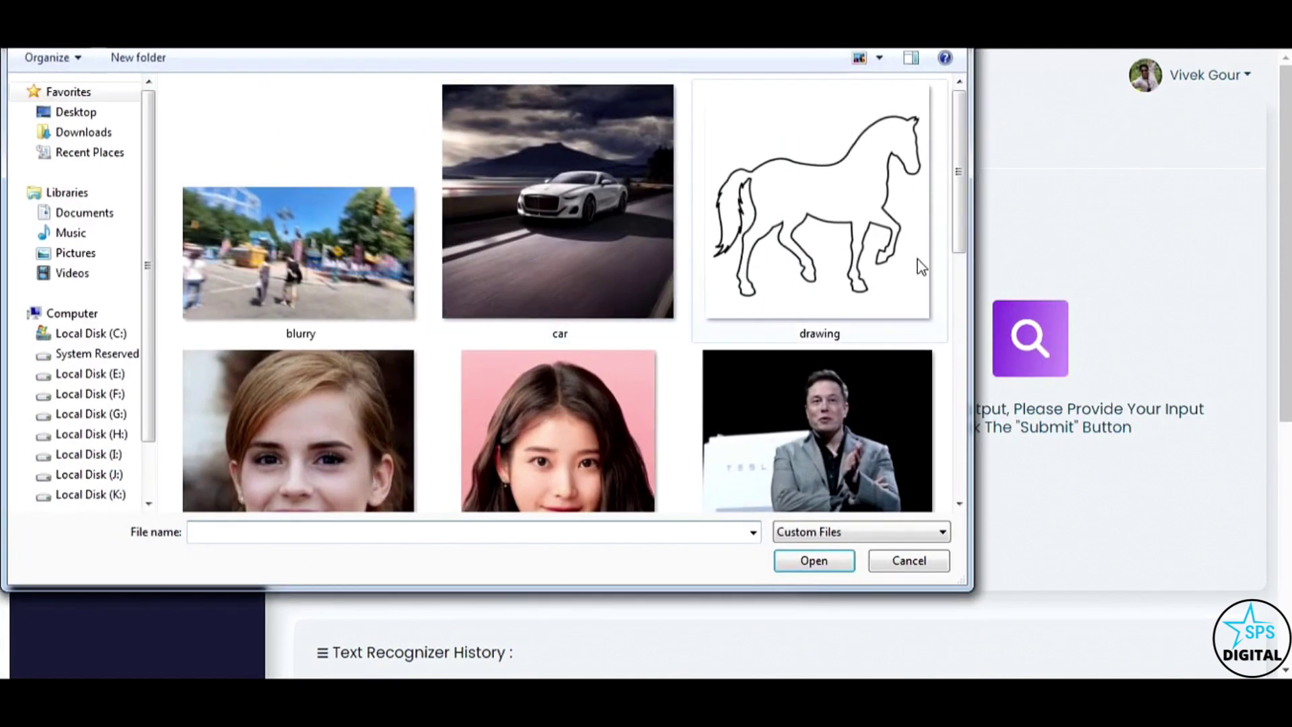
pyautogui.moveTo(958, 221); pyautogui.dragTo(966, 450)
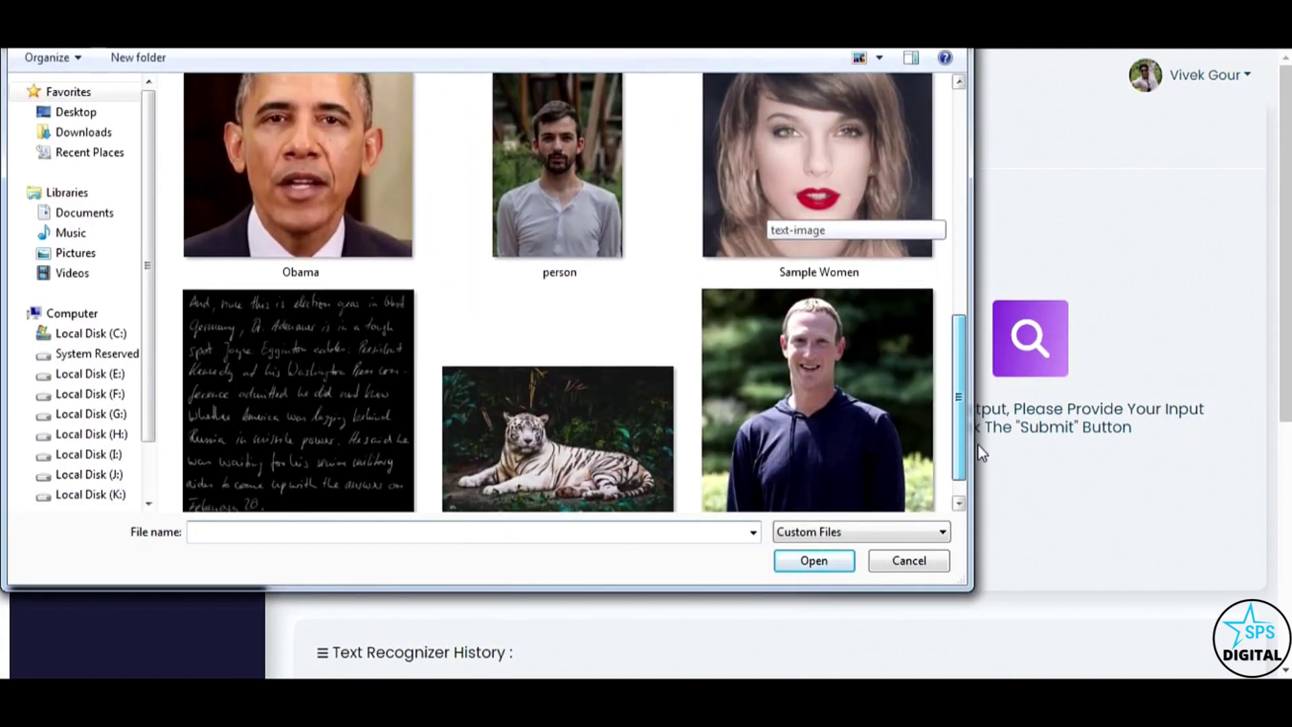
pyautogui.click(292, 407)
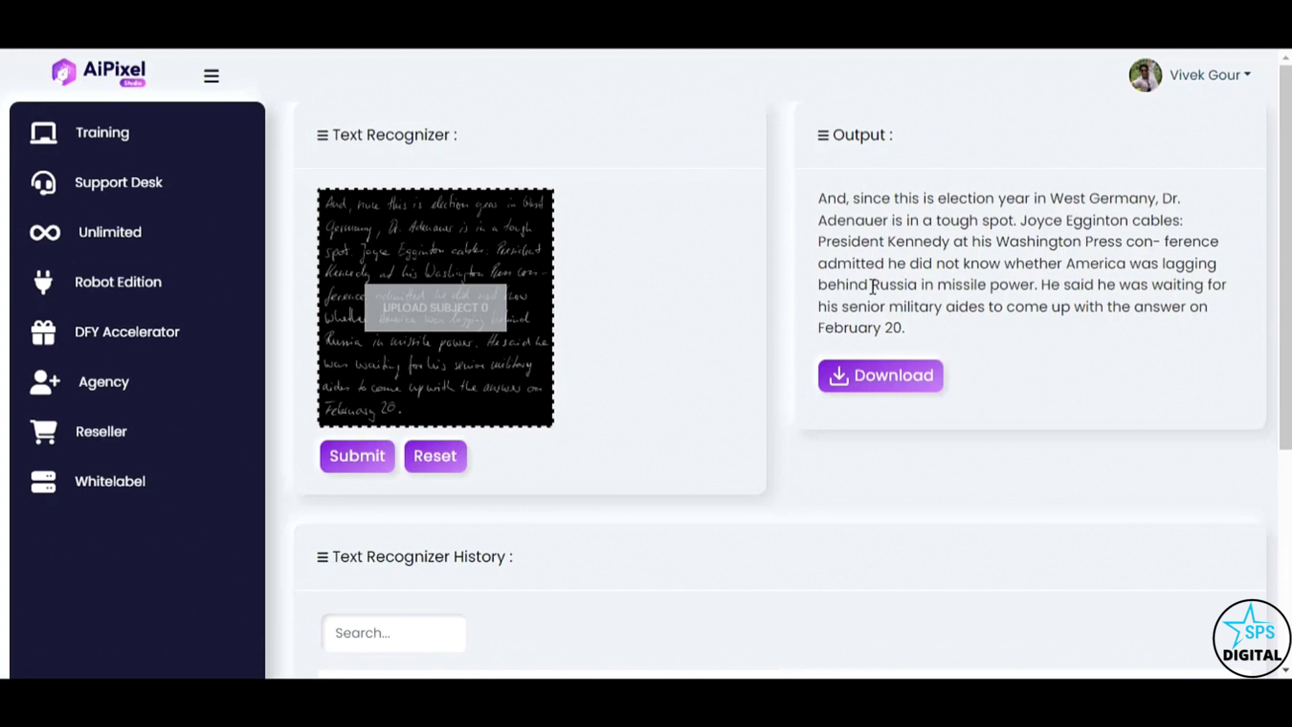
pyautogui.moveTo(820, 191); pyautogui.dragTo(949, 329)
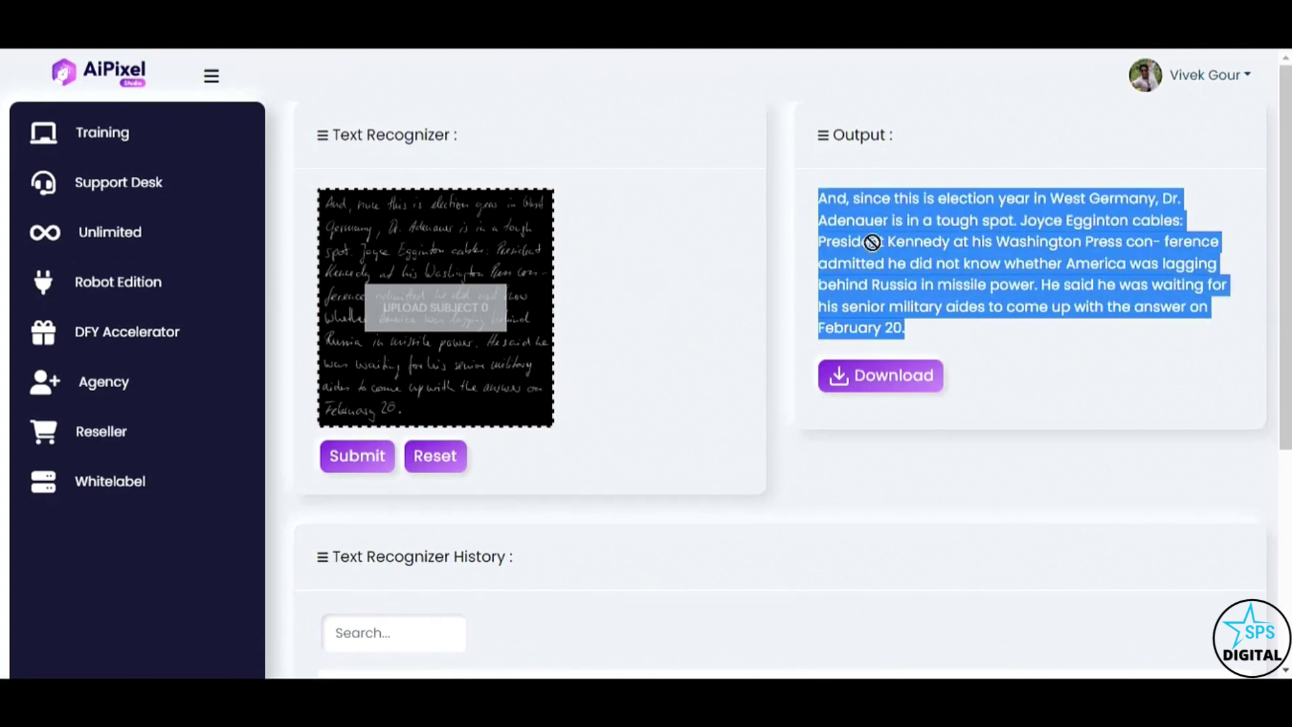
pyautogui.click(935, 242)
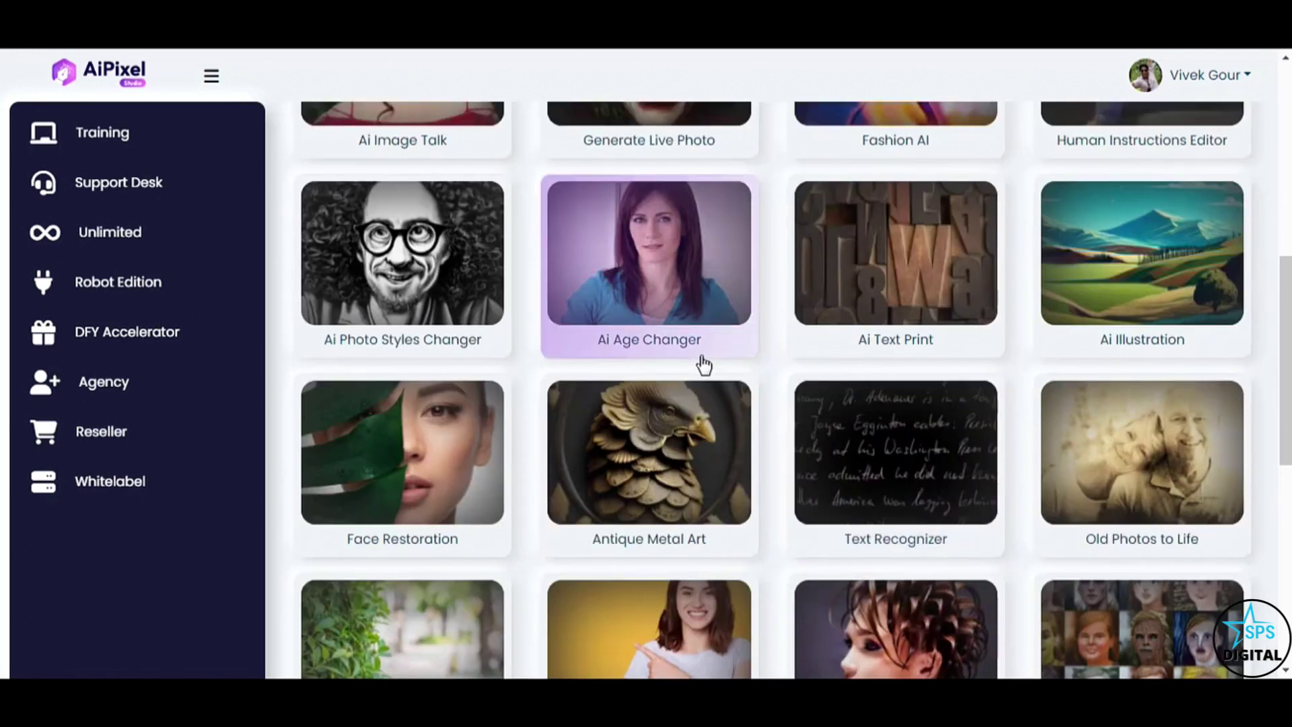
# - Load the 'blurry' street photo into Ai Image Unblur to get a sharpened version
pyautogui.scroll(-3, 701, 363)
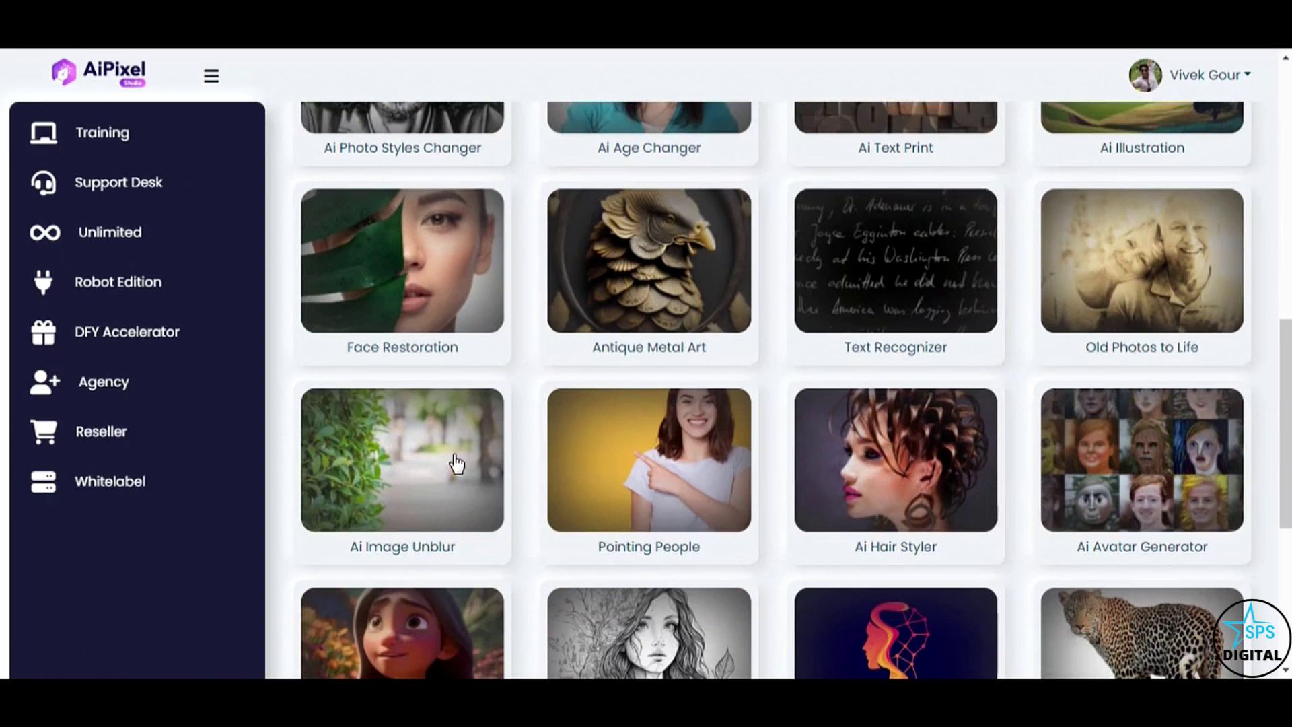
pyautogui.click(448, 464)
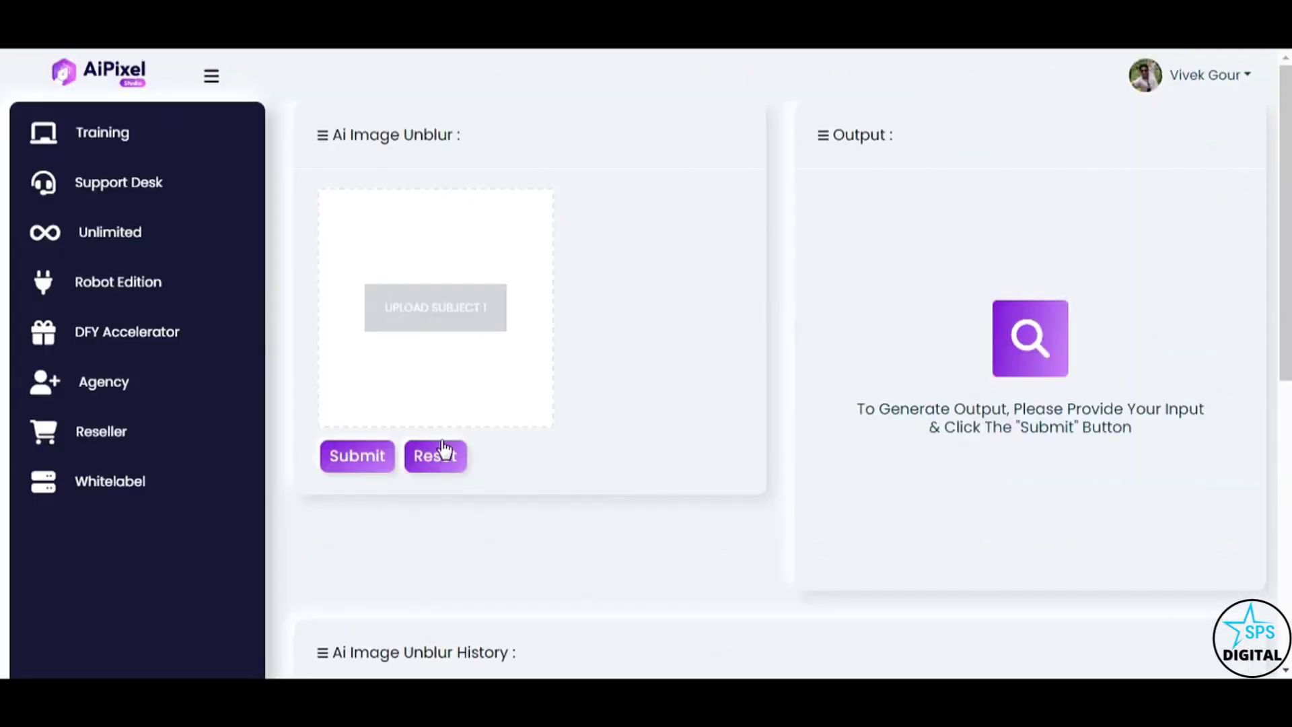
pyautogui.click(403, 316)
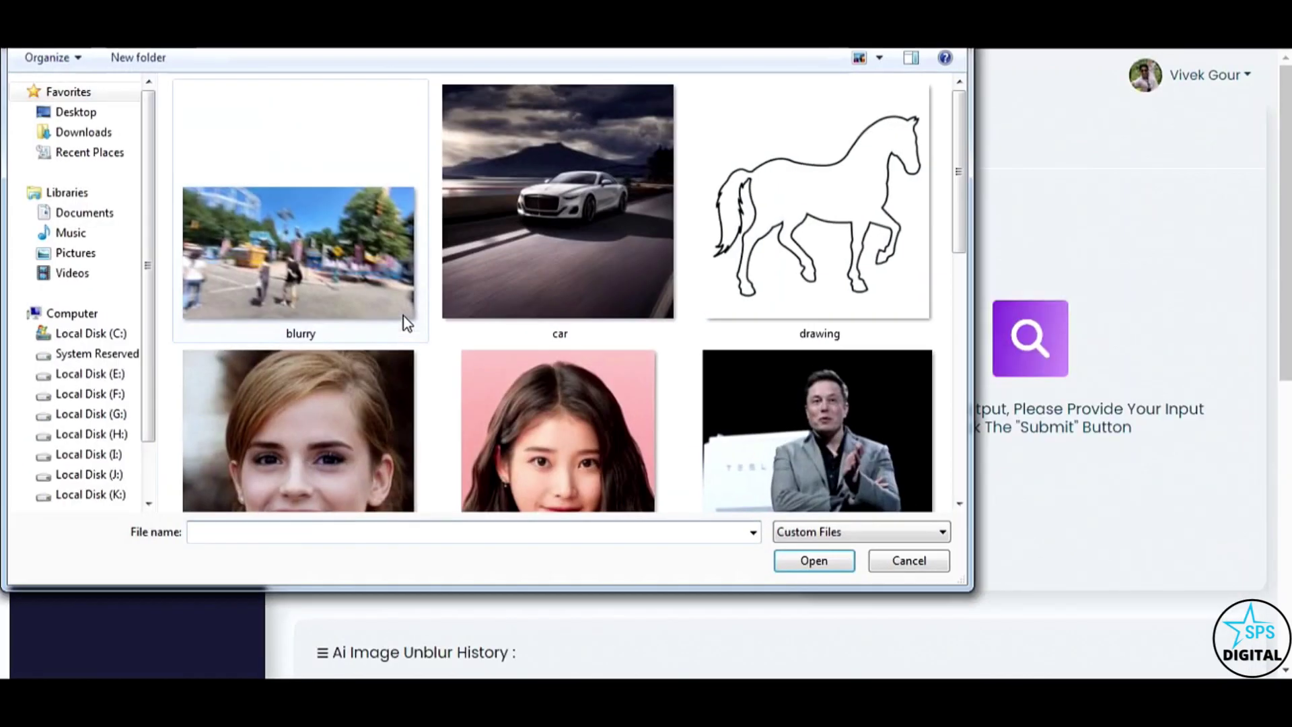
pyautogui.click(294, 262)
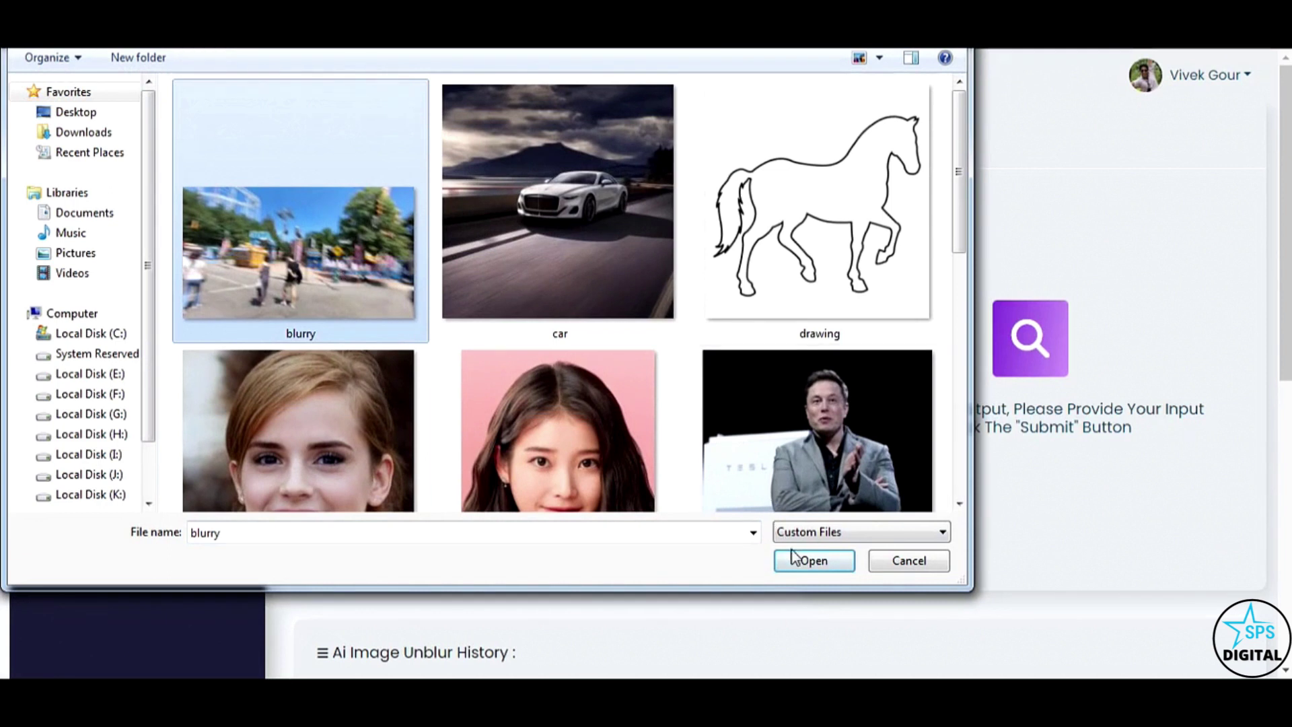
pyautogui.click(811, 560)
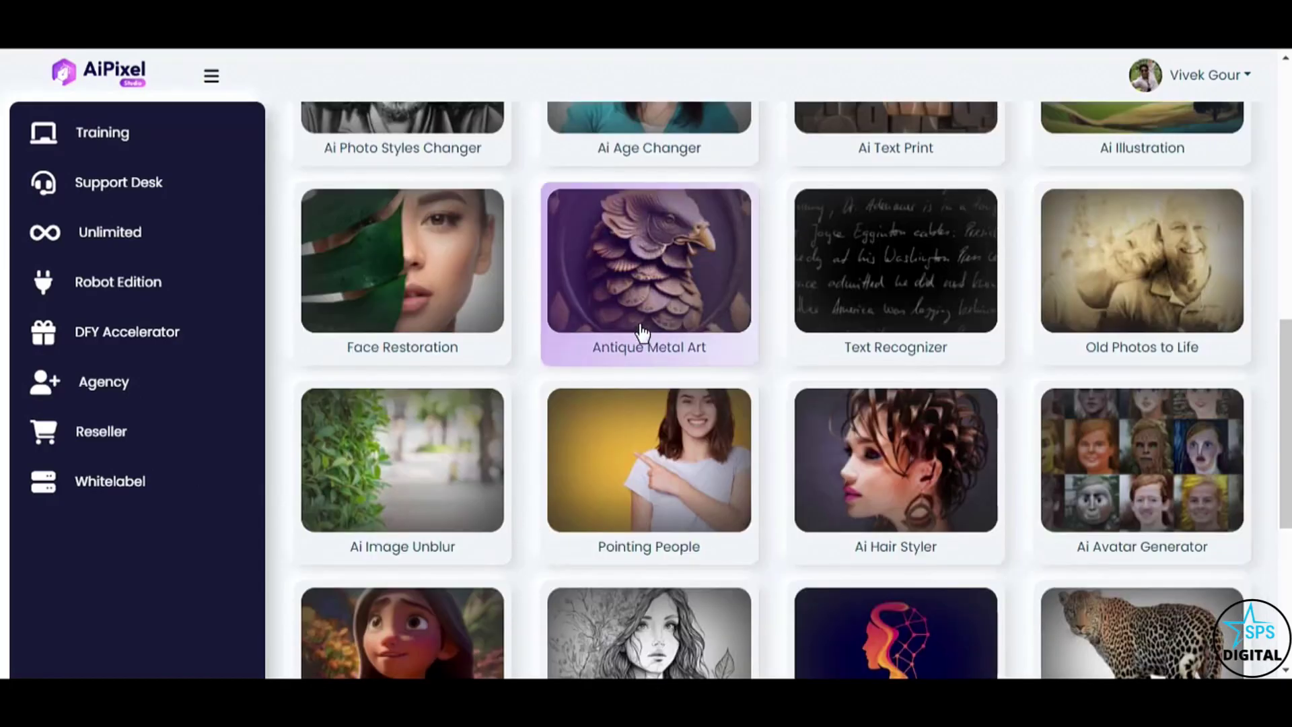
# - Generate a 1024×1024 studio photo of a woman pointing right with an office background
pyautogui.scroll(-1, 640, 334)
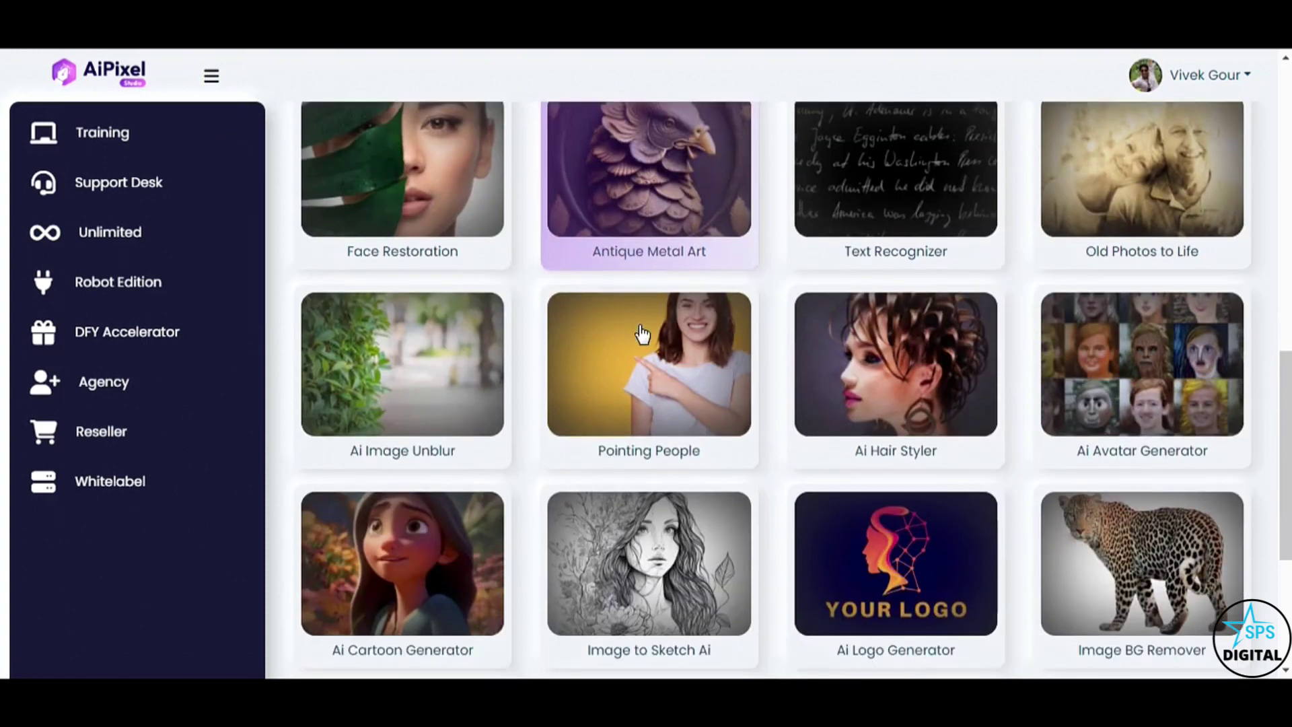
pyautogui.click(656, 350)
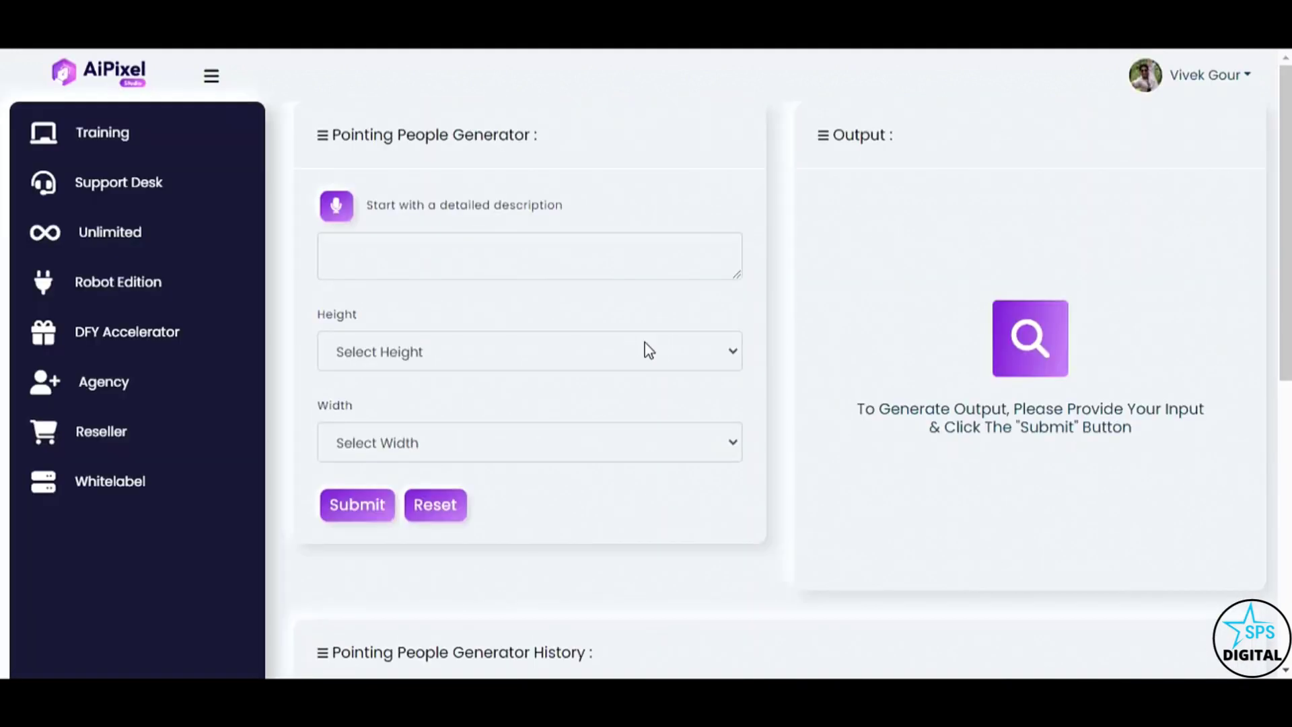
pyautogui.click(482, 260)
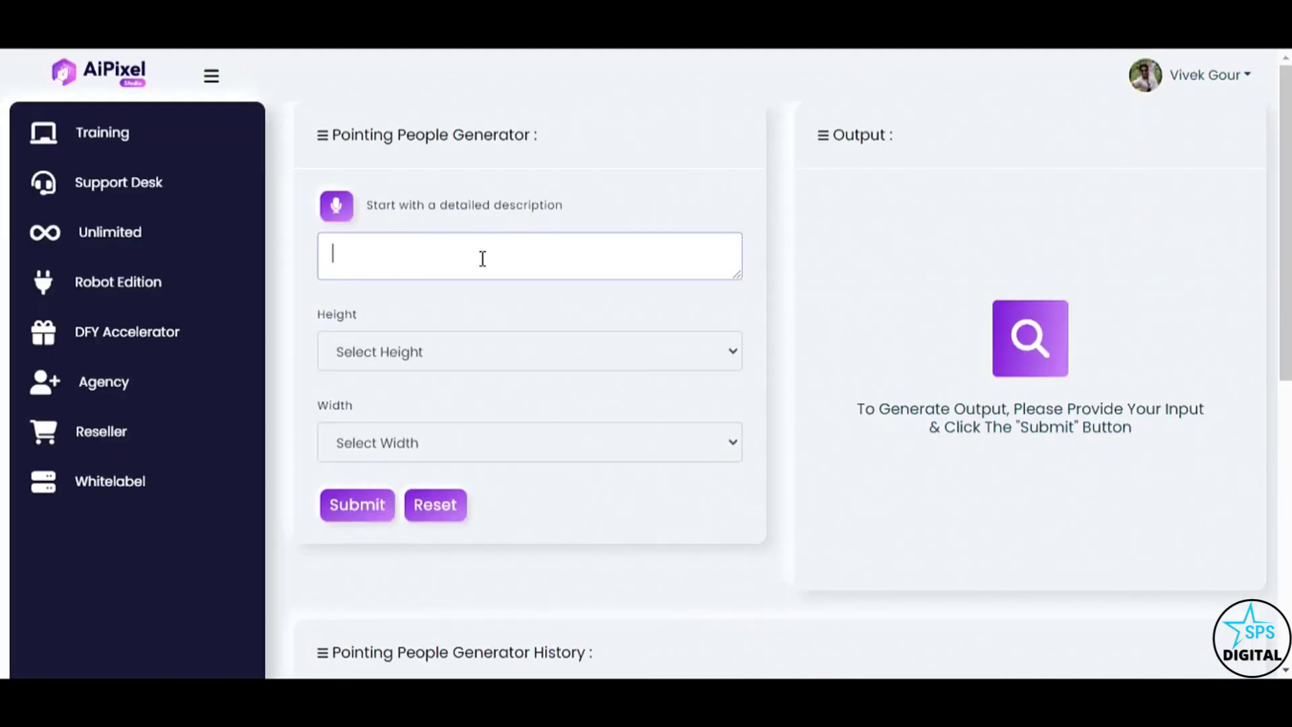
pyautogui.write('Gal Gadot pointing to the right, office background, studio photo')
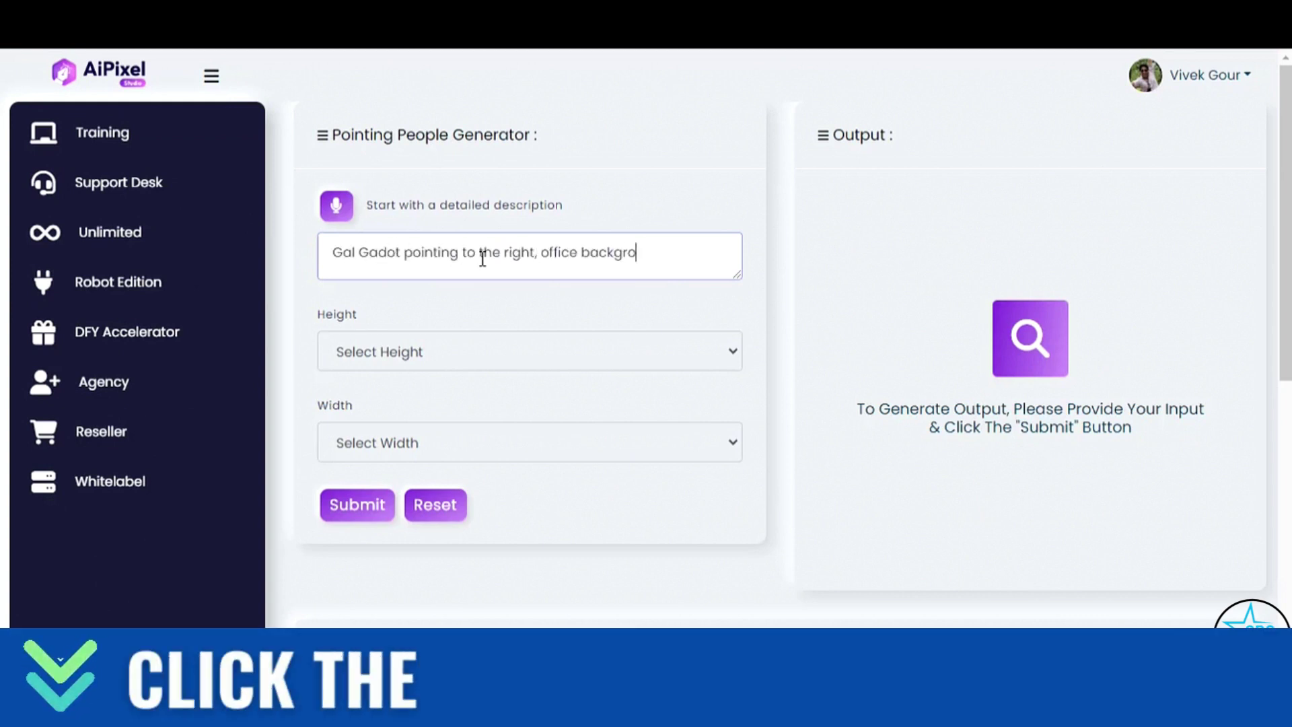
pyautogui.click(482, 352)
pyautogui.click(470, 422)
pyautogui.click(471, 441)
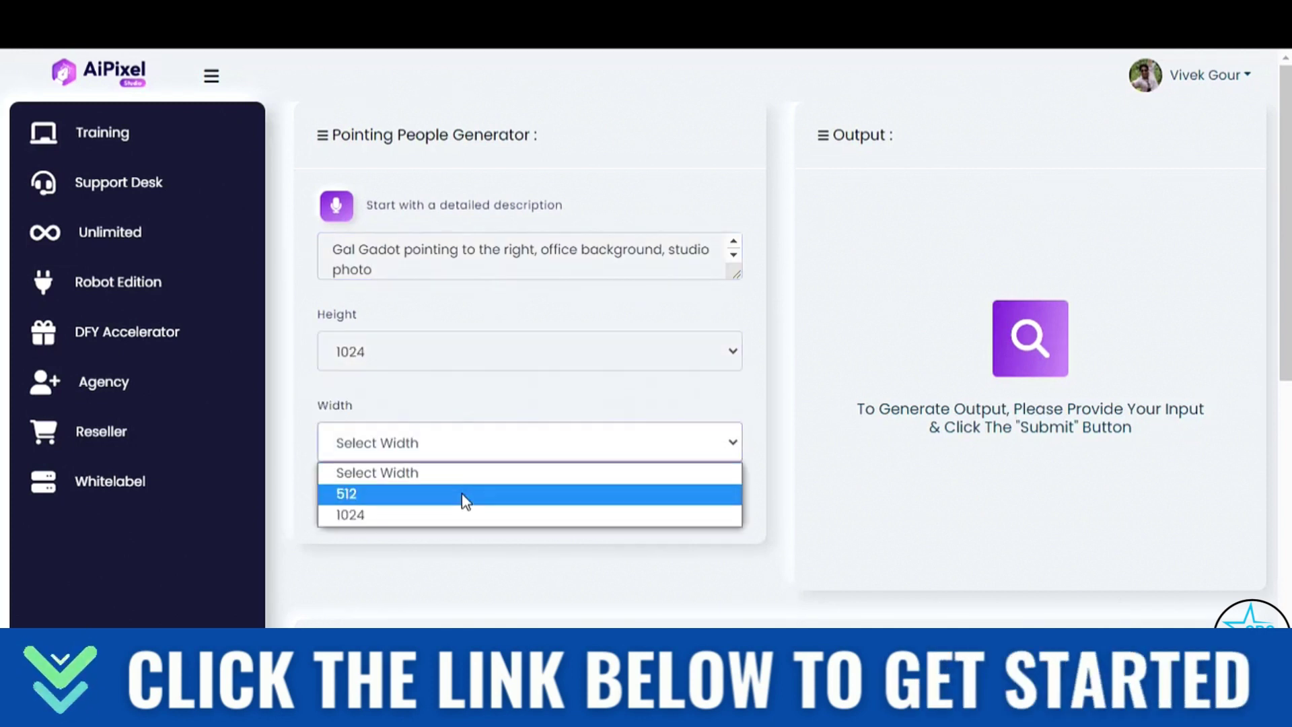
pyautogui.click(461, 519)
pyautogui.click(355, 506)
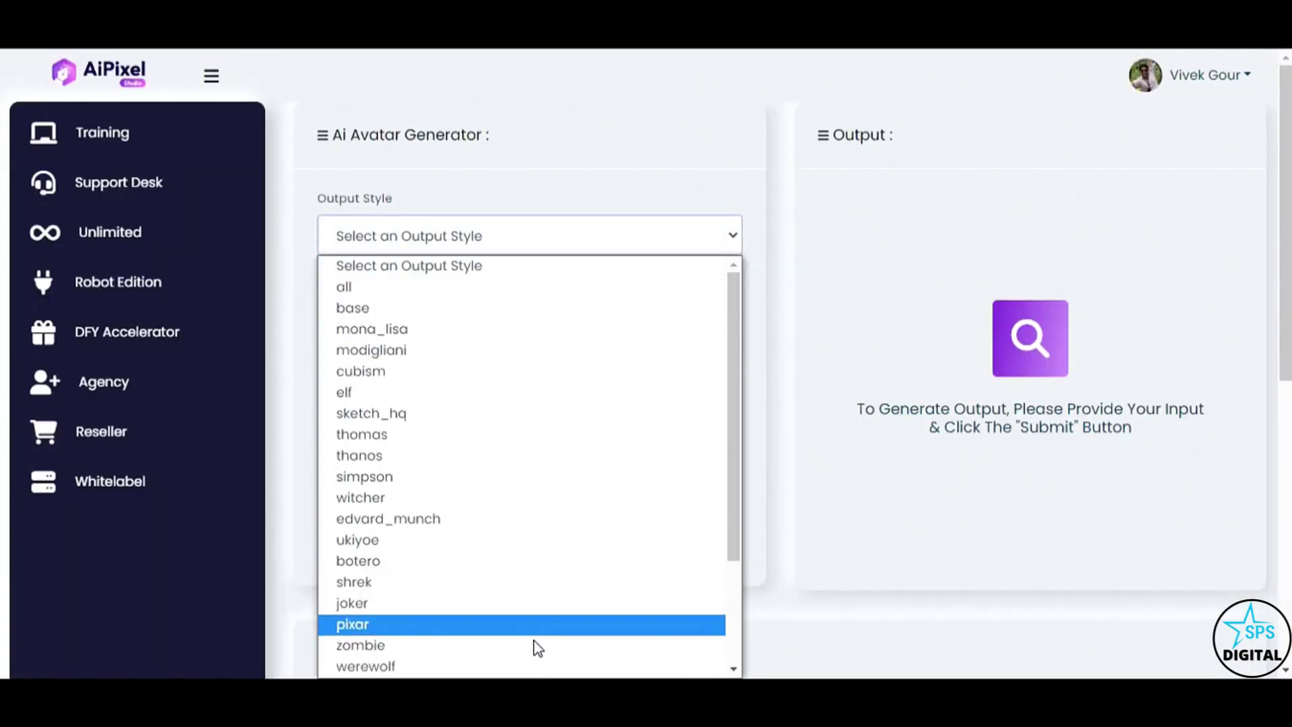
# - Generate avatars in all output styles from the smiling woman's portrait
pyautogui.scroll(-2, 540, 658)
pyautogui.scroll(2, 538, 606)
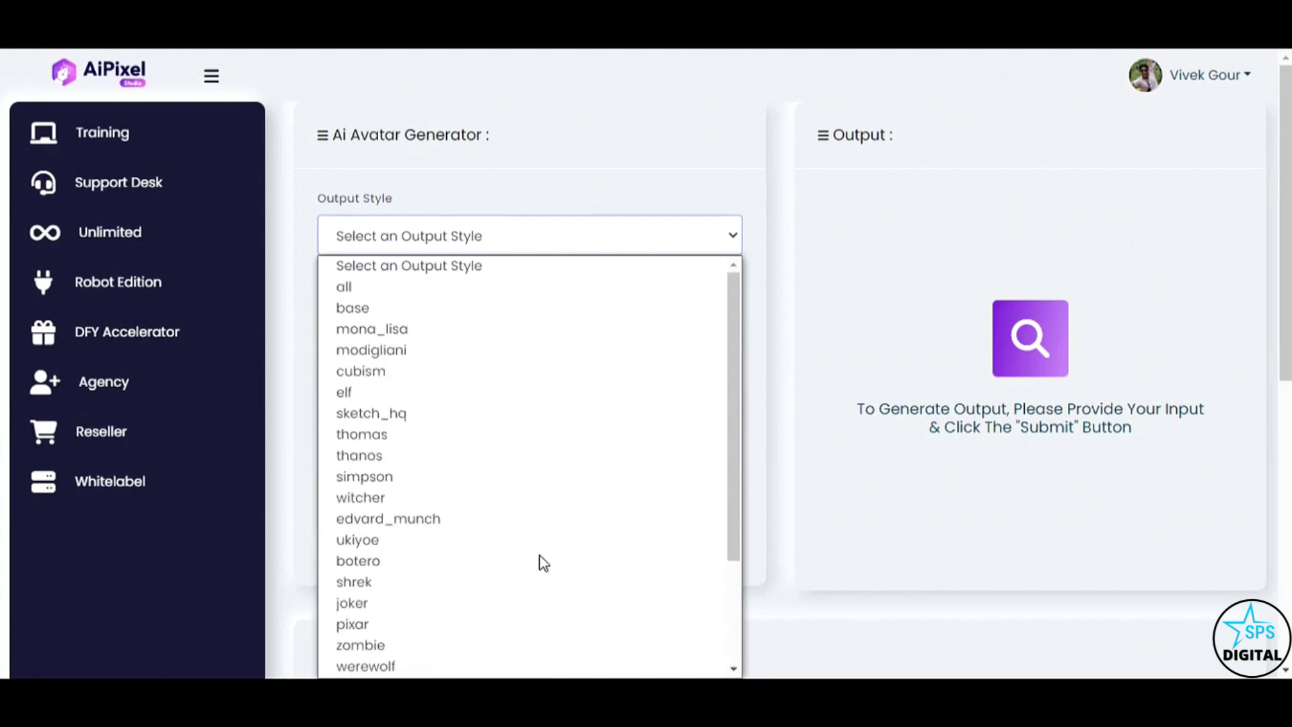
pyautogui.click(510, 297)
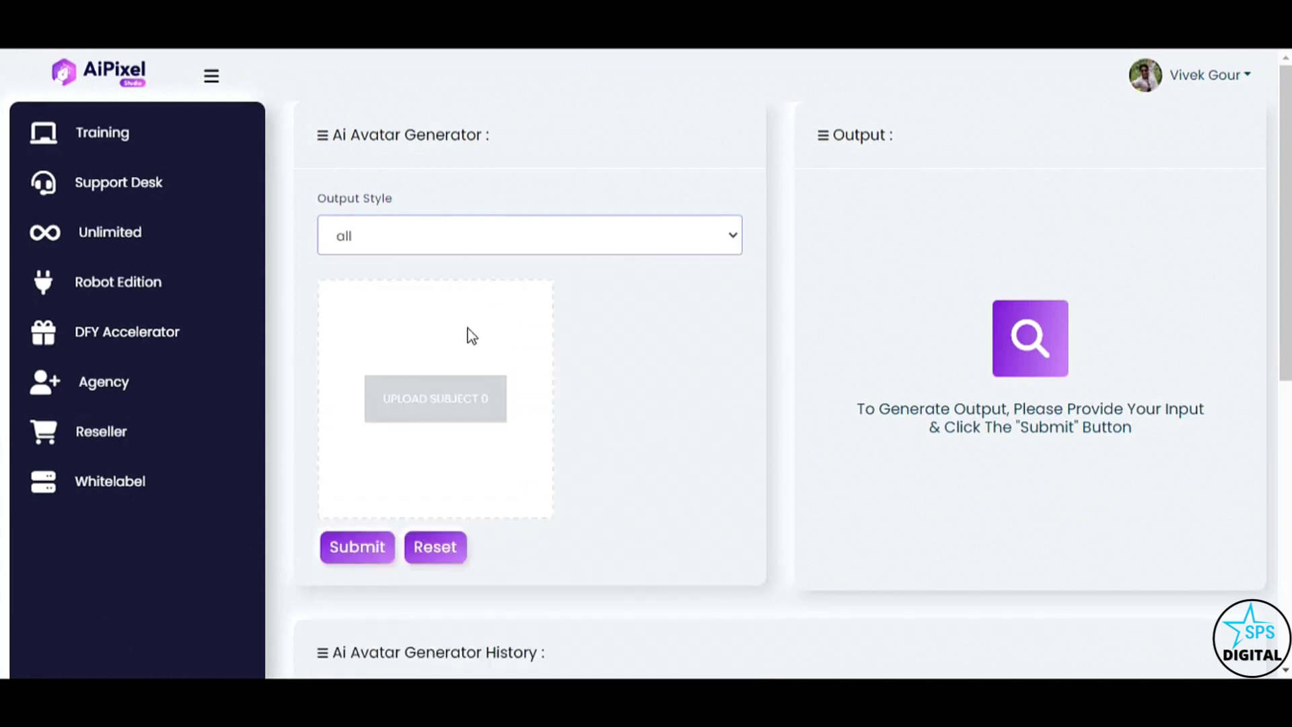
pyautogui.click(448, 401)
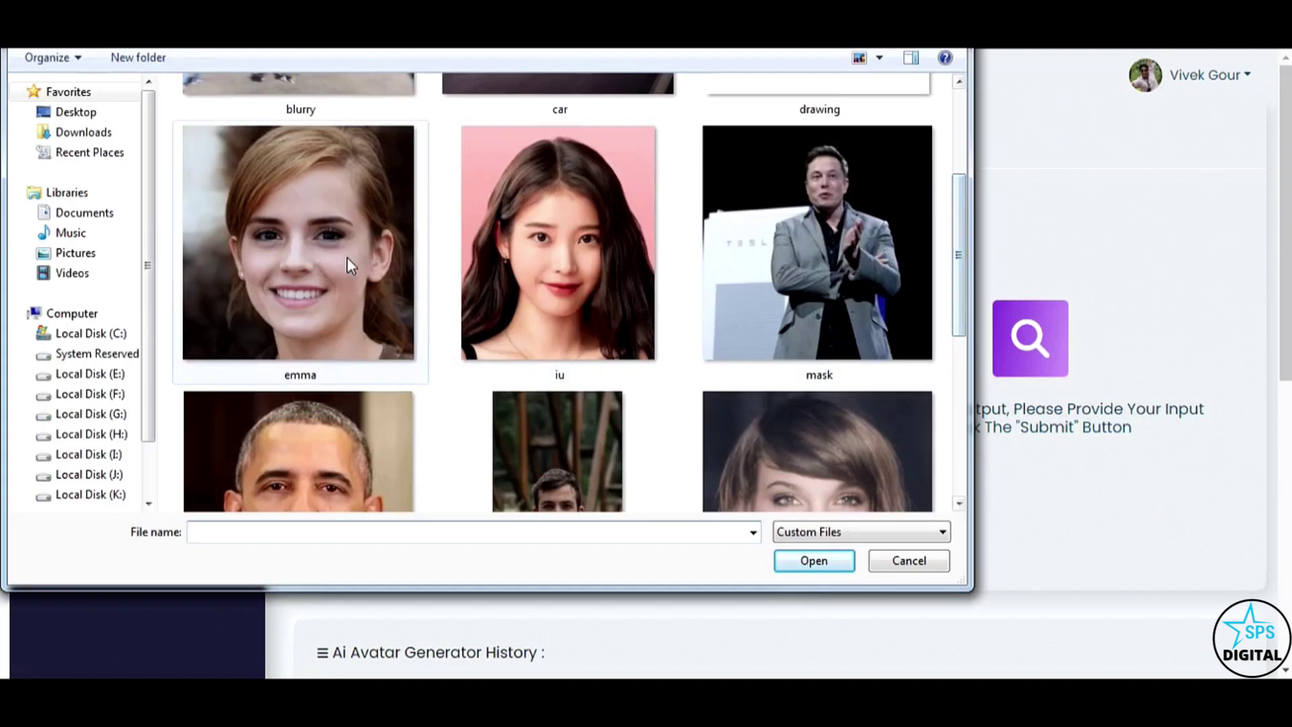
pyautogui.click(296, 271)
pyautogui.click(814, 560)
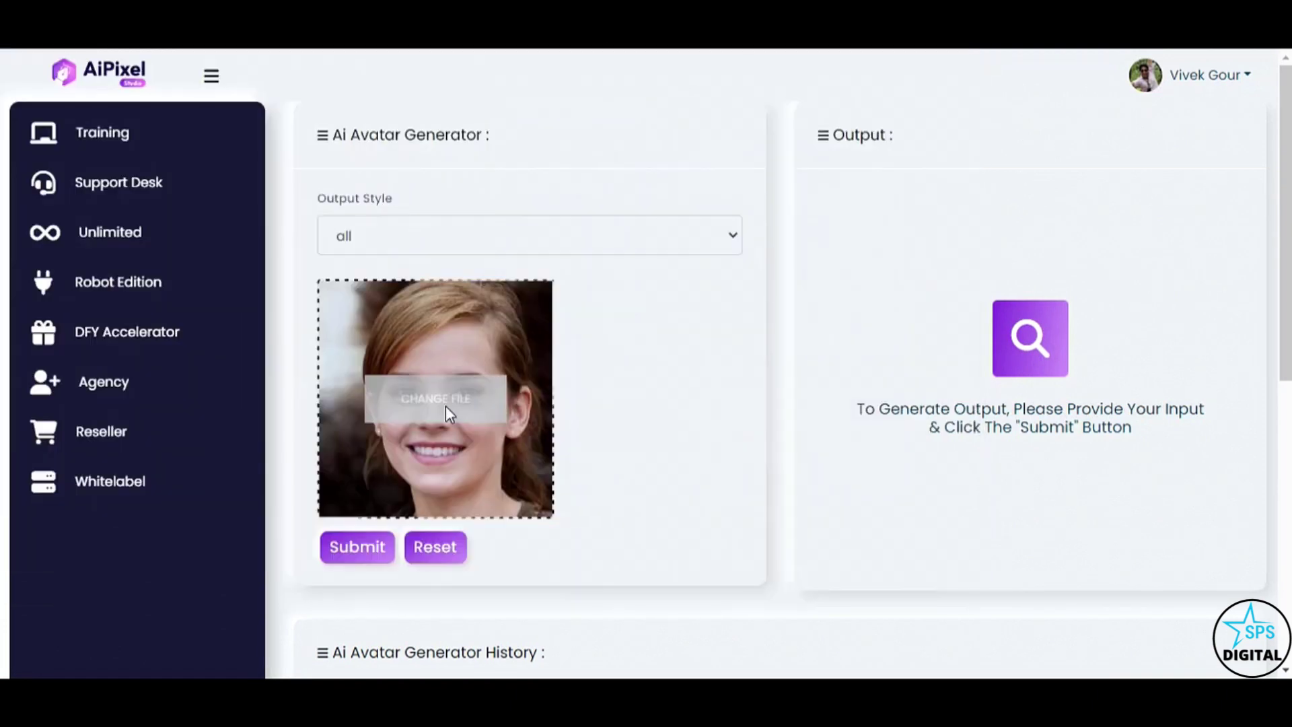
pyautogui.click(361, 553)
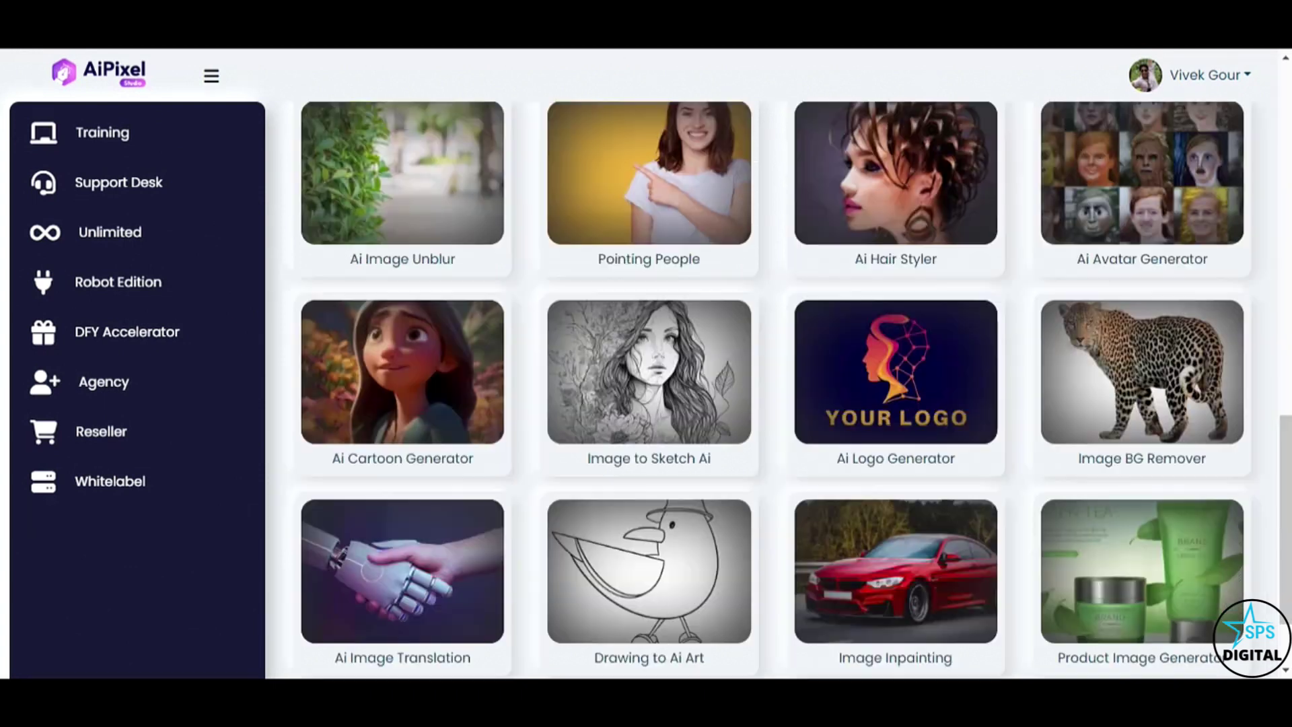
# - Open Ai Cartoon Generator and upload the bearded man's photo
pyautogui.click(448, 372)
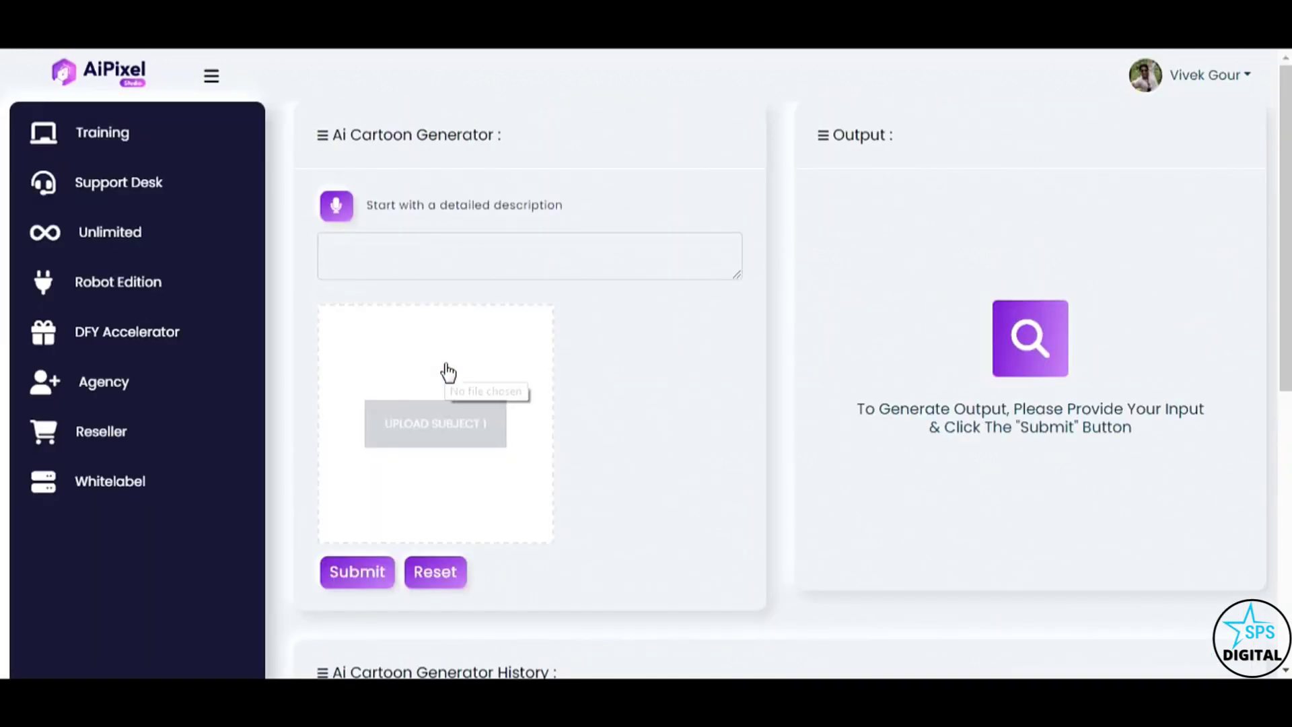
pyautogui.click(441, 424)
pyautogui.click(559, 357)
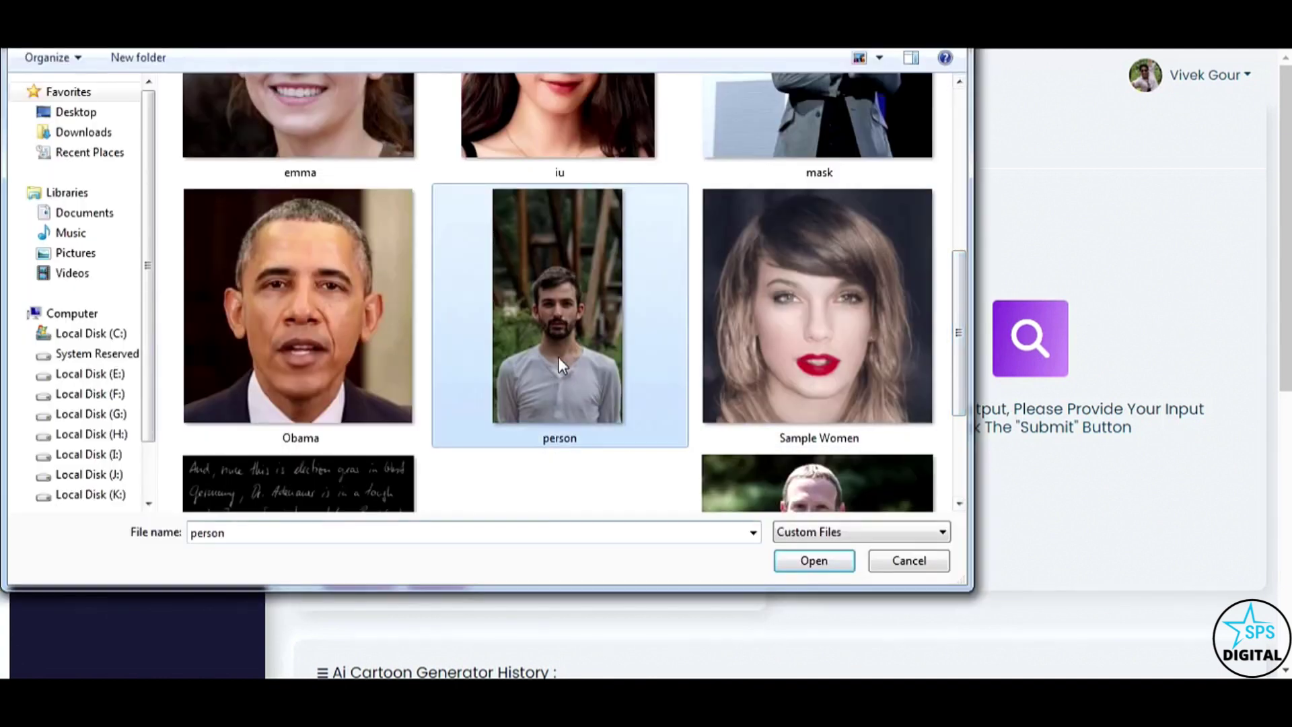
pyautogui.click(812, 560)
# - Generate the cartoon with the prompt 'cartoon style, trending on Art Station'
pyautogui.click(446, 260)
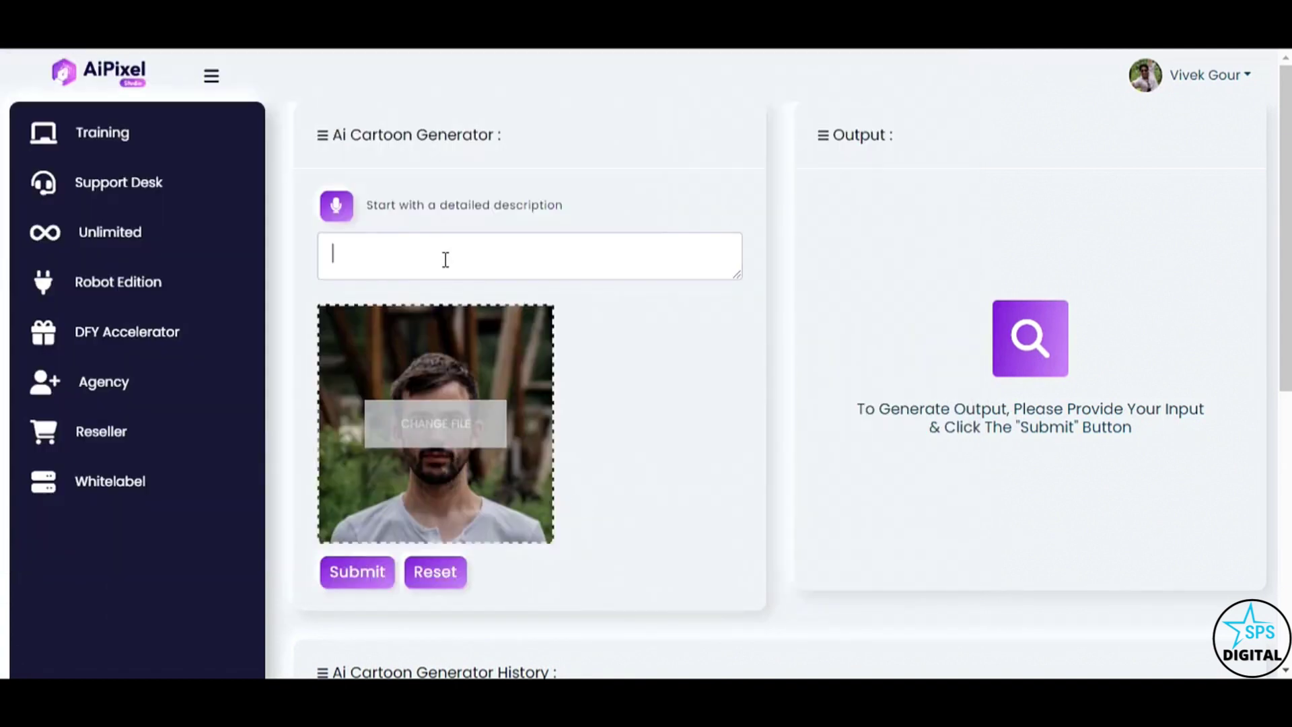
pyautogui.write('cartoon style, trending on Art Station')
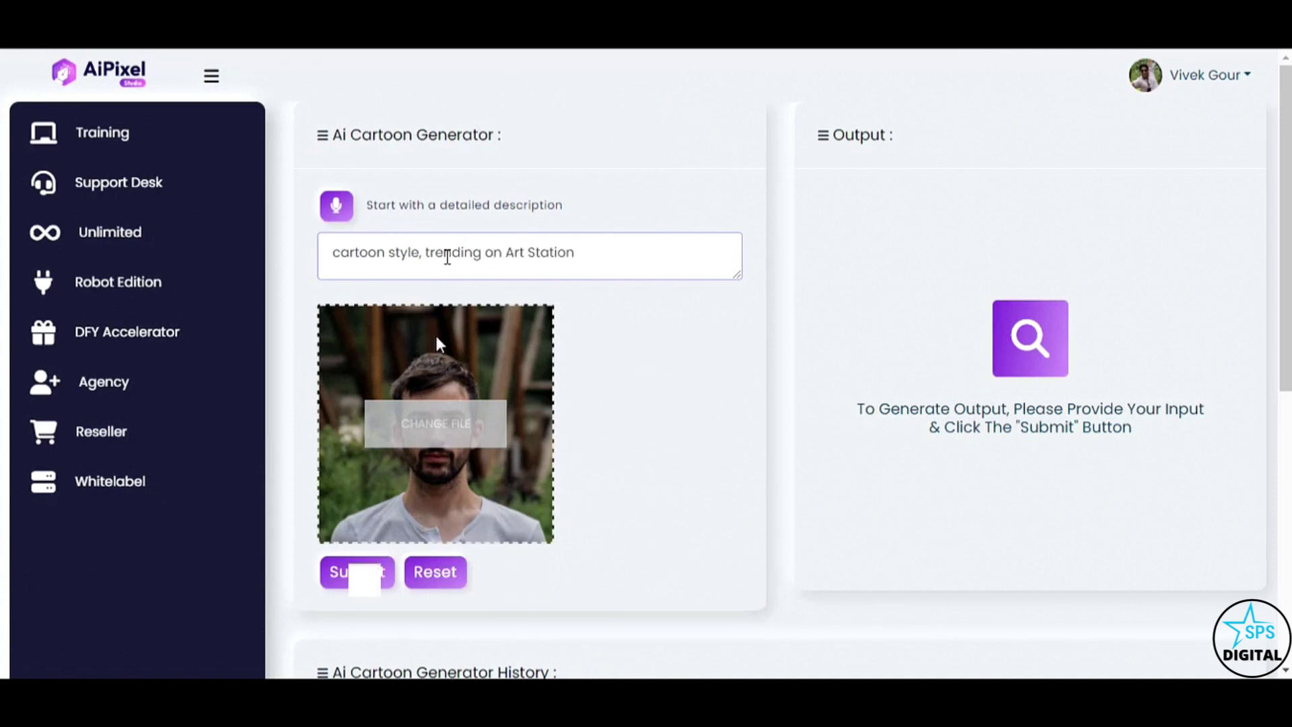
pyautogui.click(355, 567)
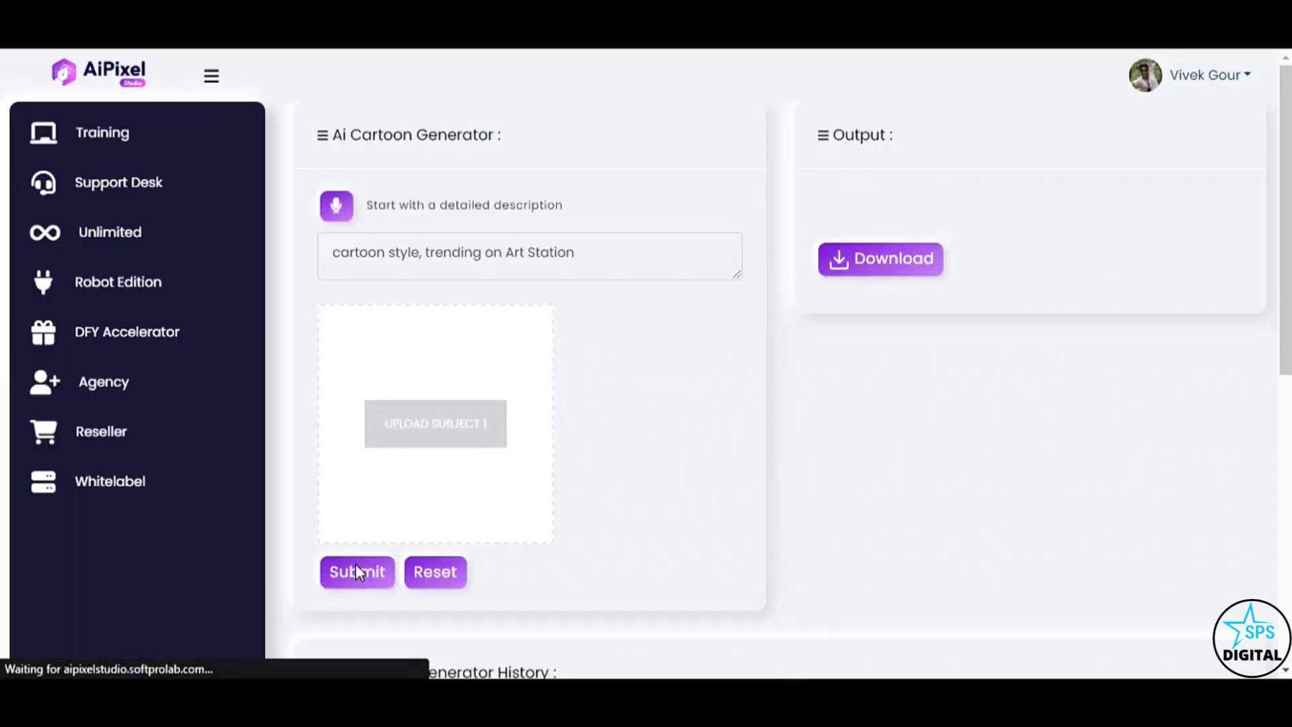
pyautogui.scroll(-3, 963, 532)
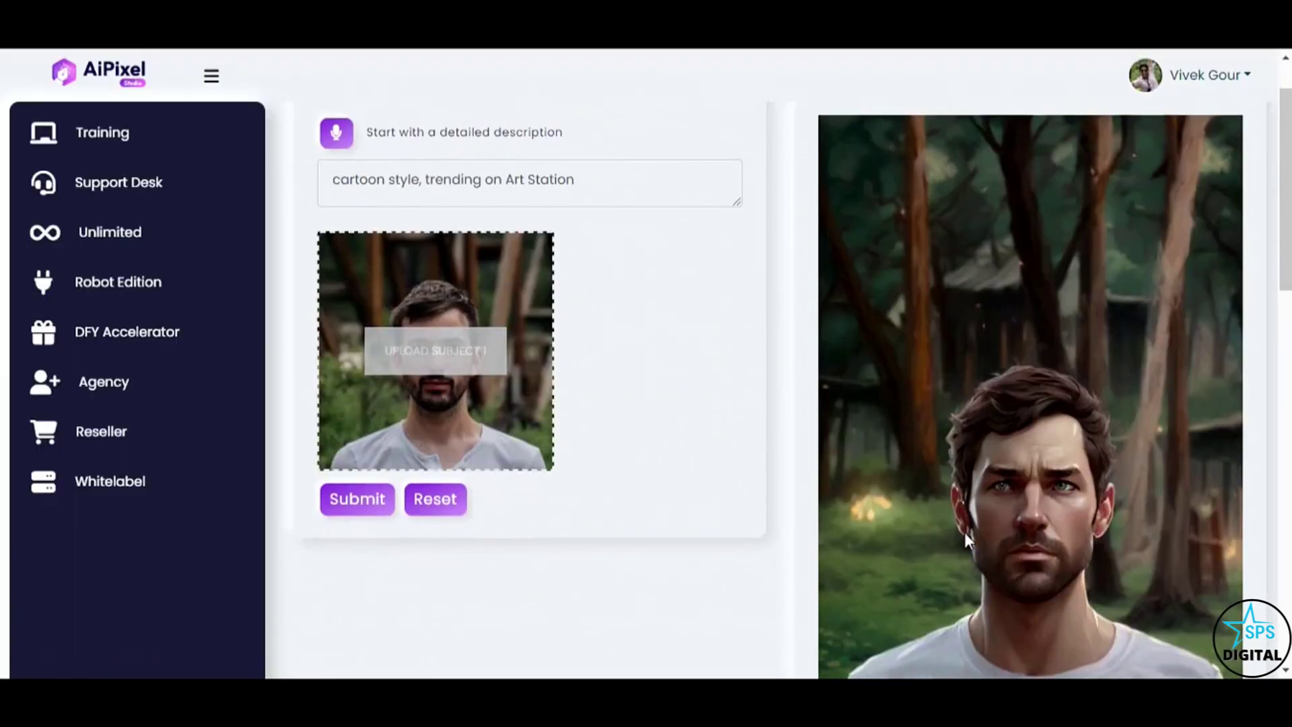
pyautogui.scroll(-1, 963, 531)
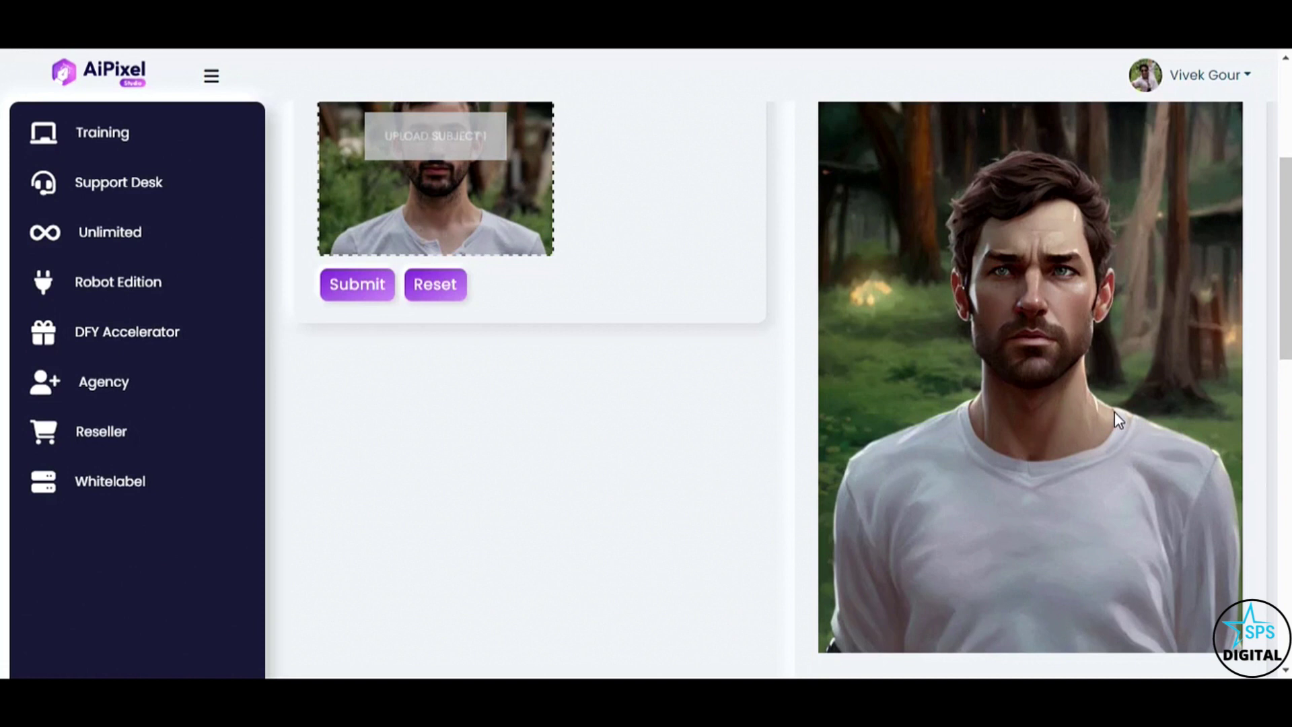
pyautogui.scroll(1, 1118, 413)
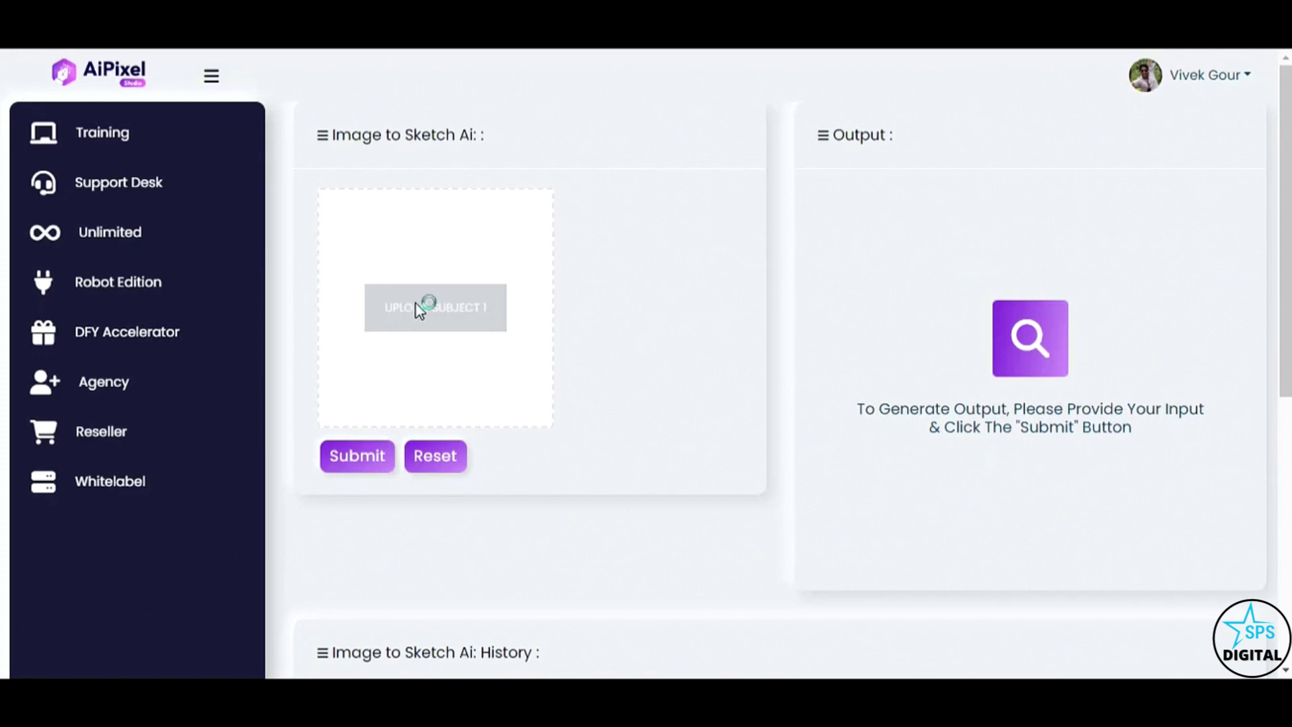
# - Choose the pink-background portrait as the subject for the pencil sketch
pyautogui.moveTo(959, 224); pyautogui.dragTo(959, 308)
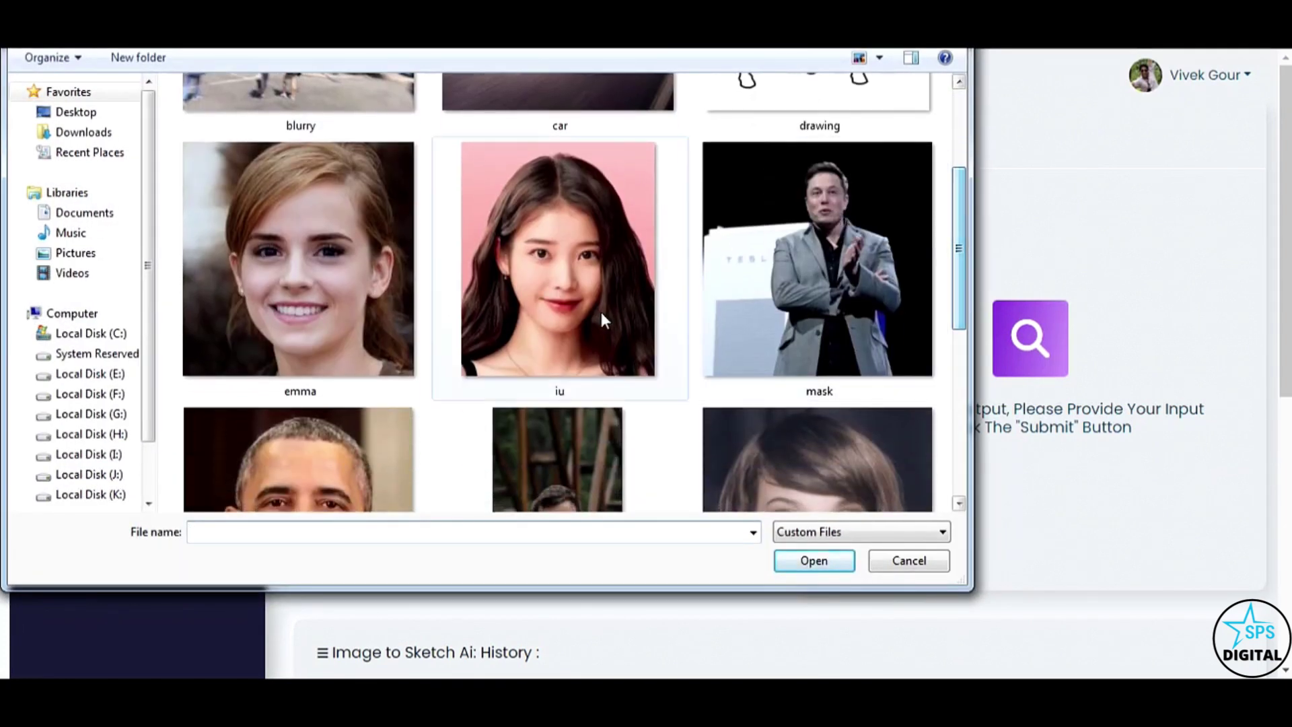
pyautogui.click(586, 302)
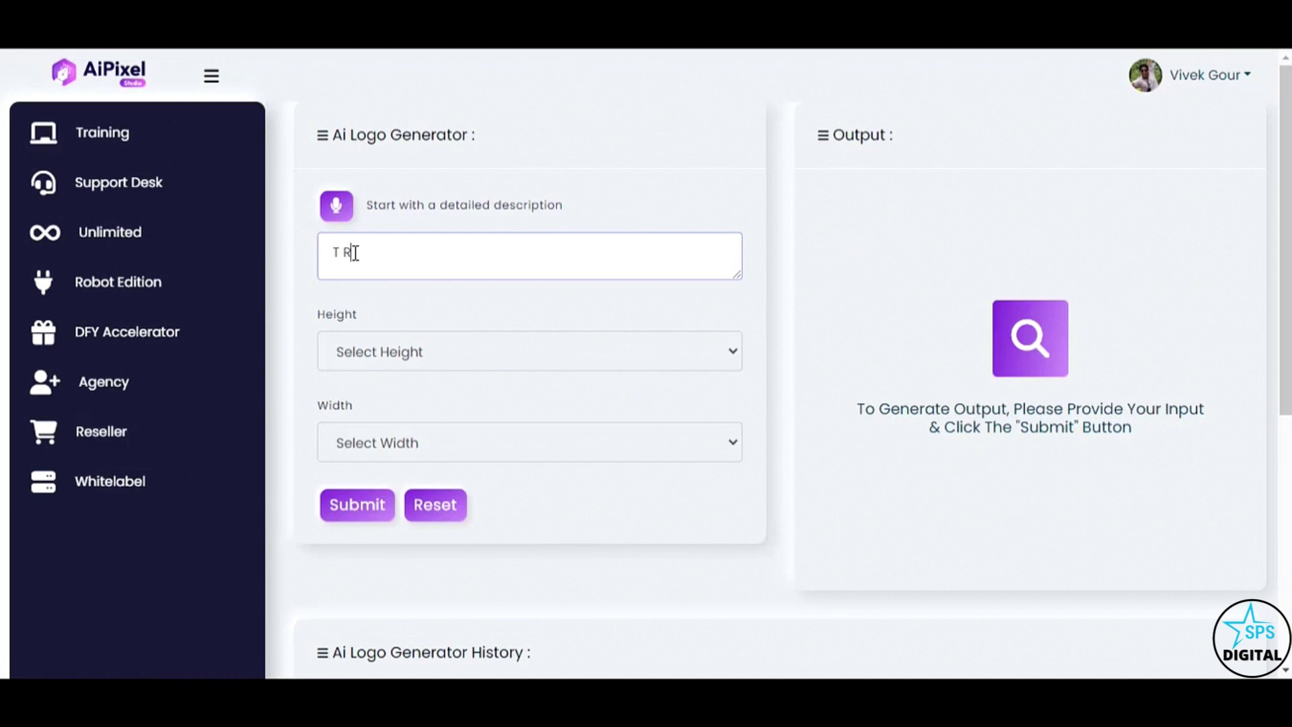
# - Describe the logo as 'T Rex logo T-Shirt', set height and width to 1024, and submit
pyautogui.write('T Rex logo T-Shirt')
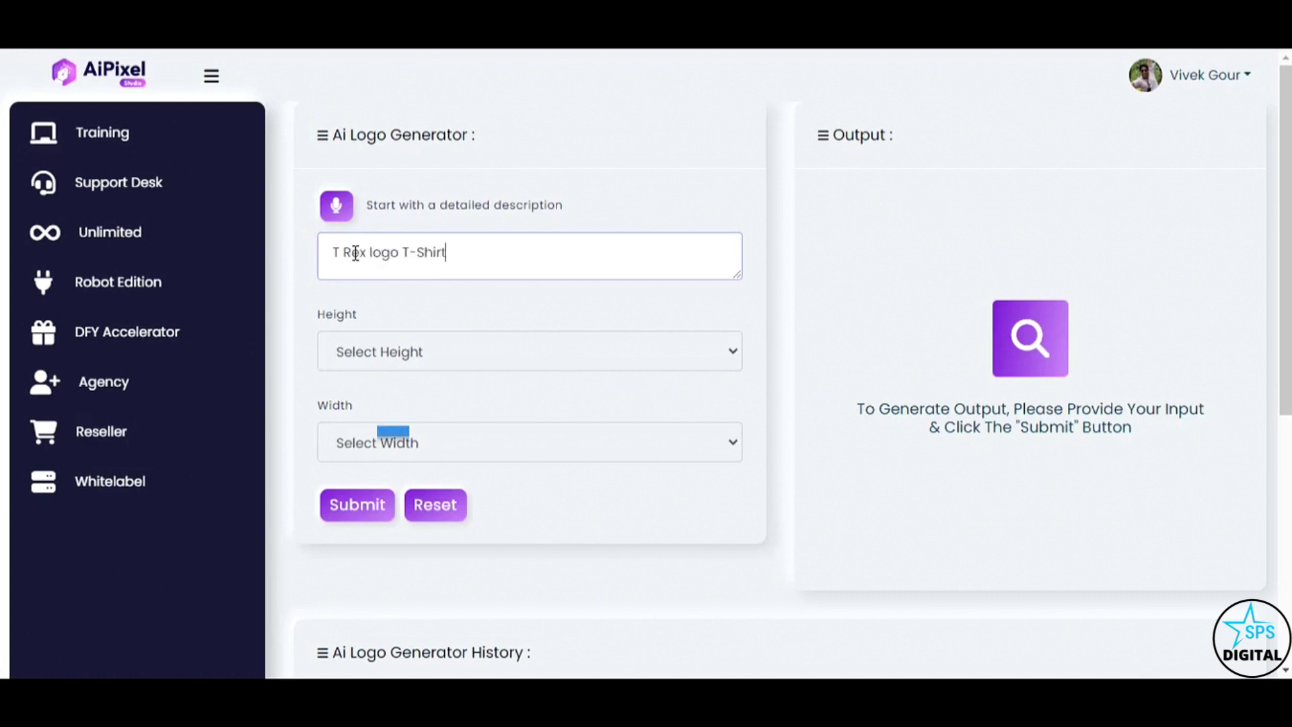
pyautogui.click(386, 354)
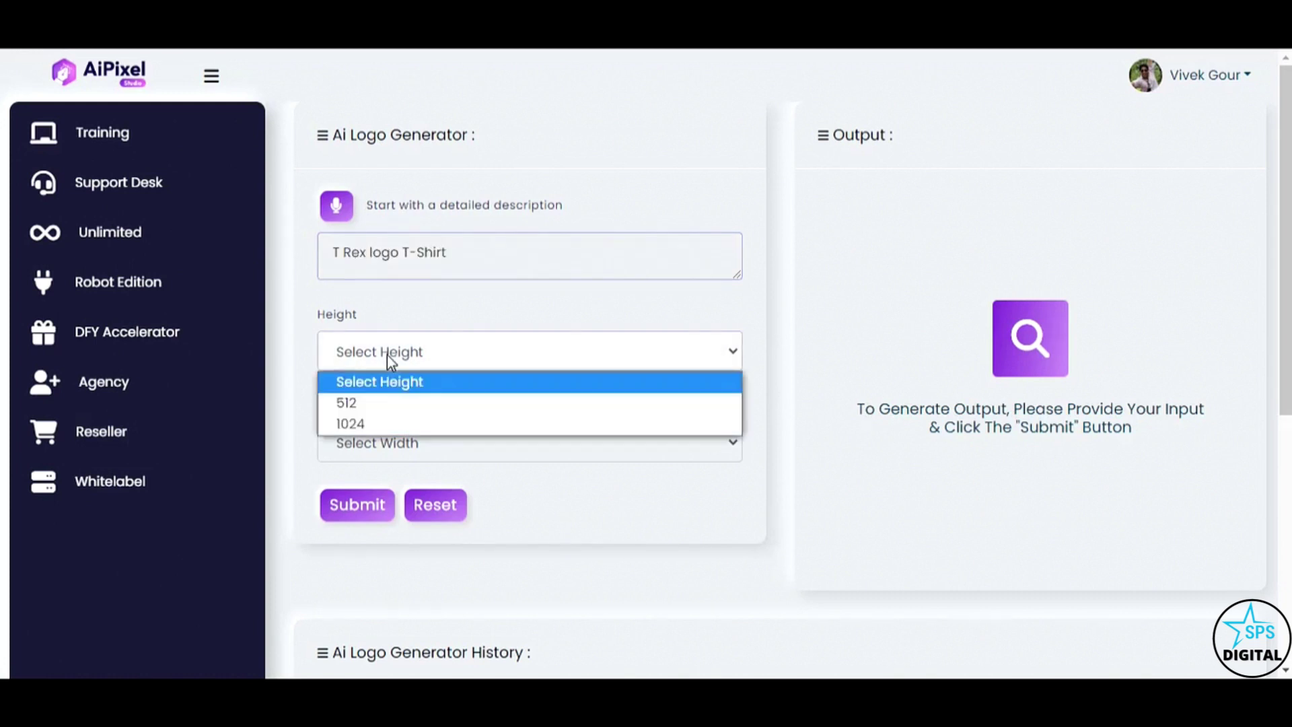
pyautogui.click(384, 425)
pyautogui.click(390, 450)
pyautogui.click(395, 519)
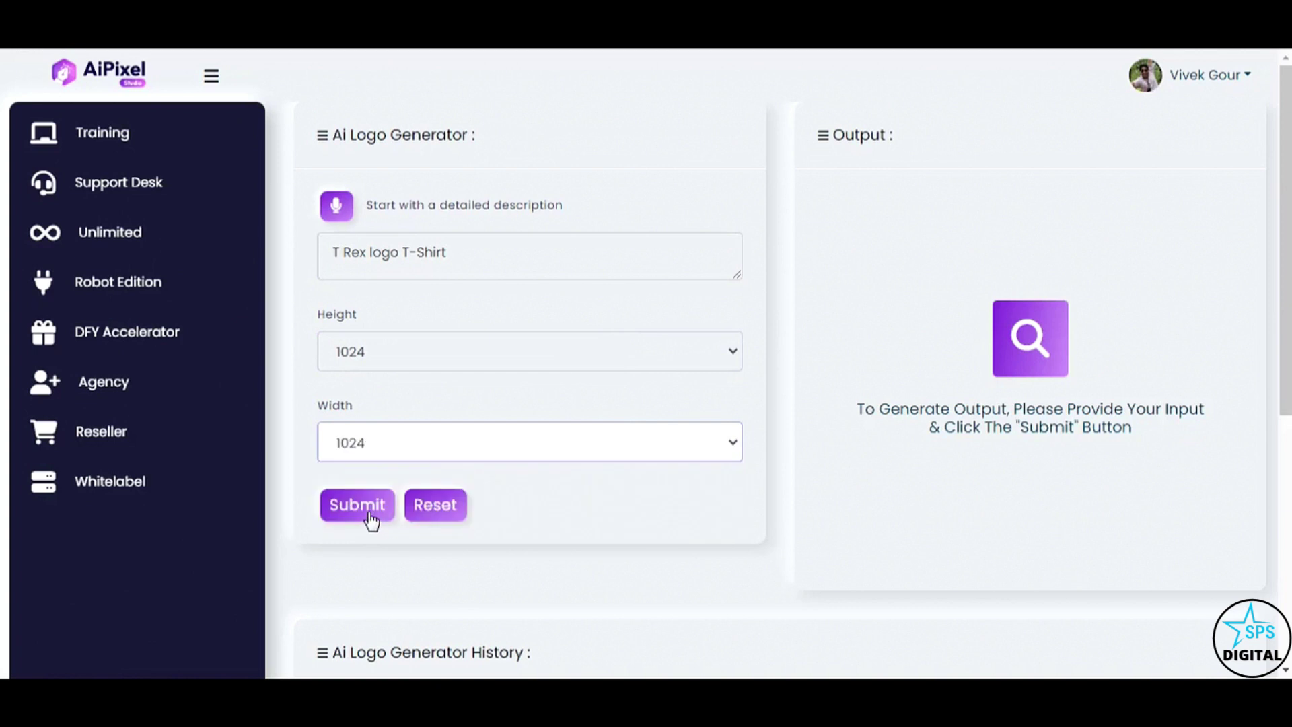
pyautogui.click(369, 515)
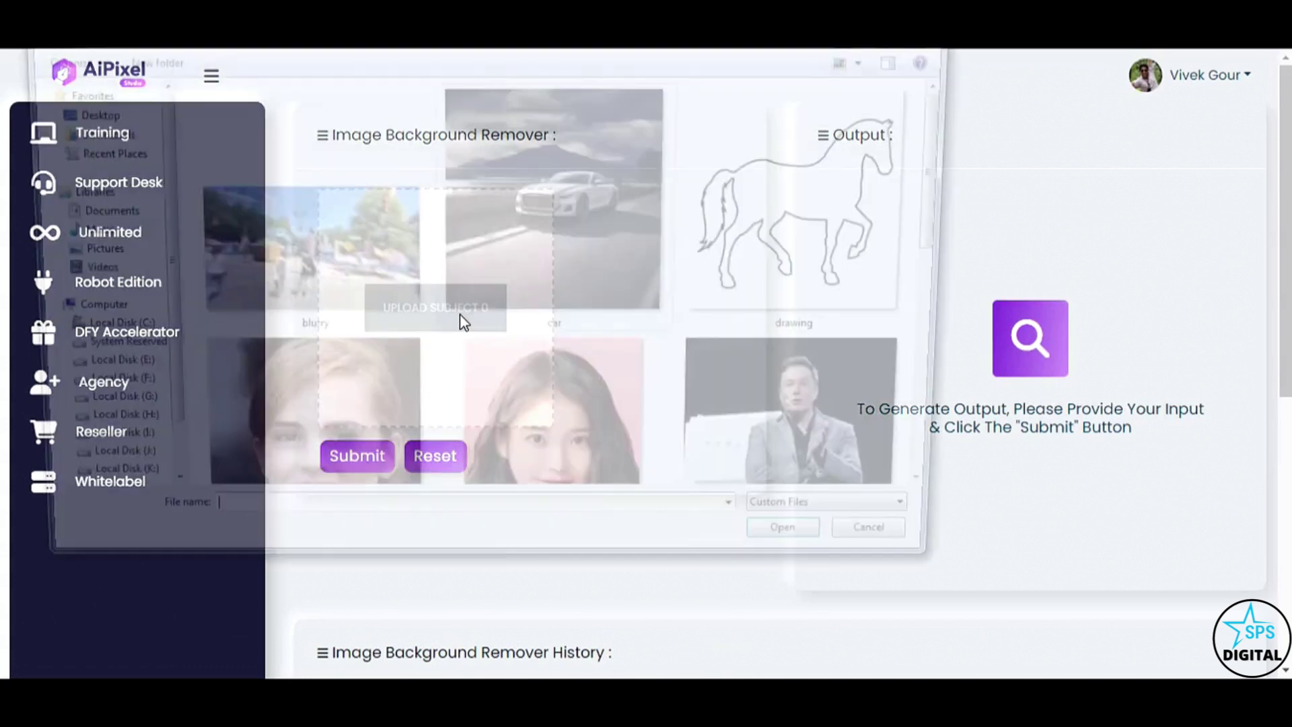
# - Upload the 'white tiger in jungle' photo and run the background removal
pyautogui.scroll(-8, 962, 215)
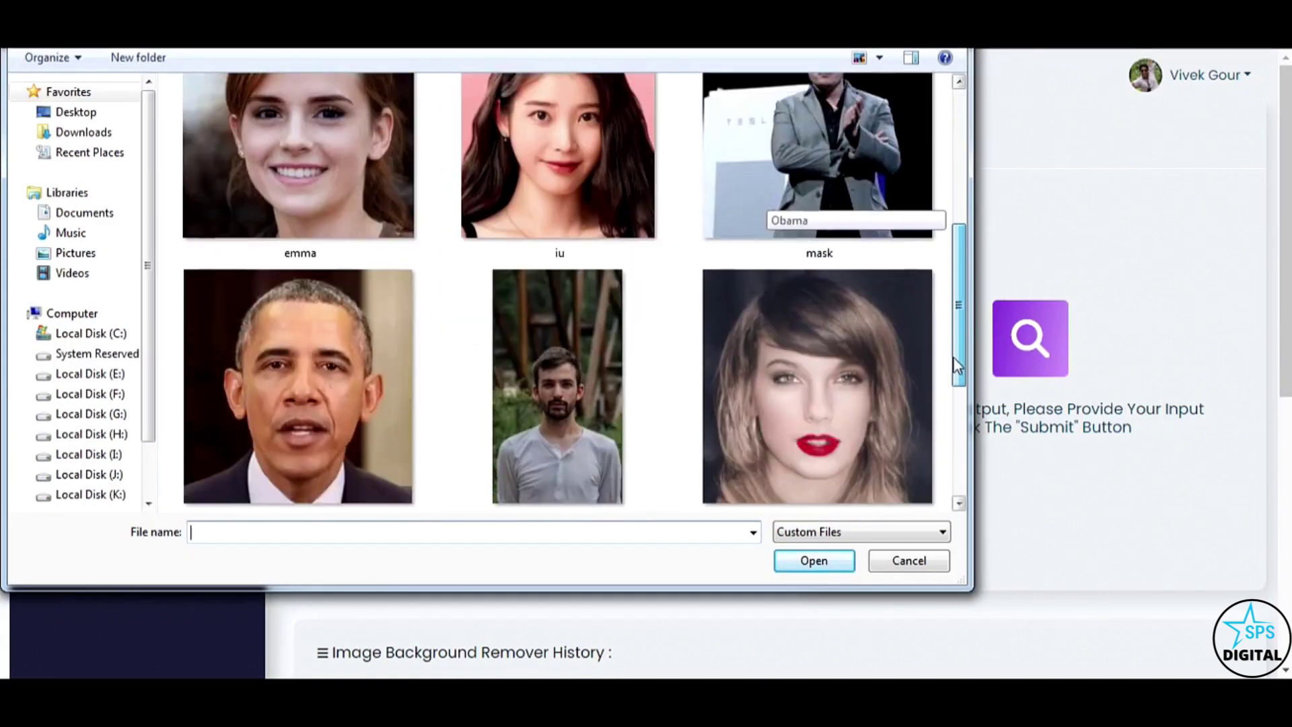
pyautogui.click(607, 423)
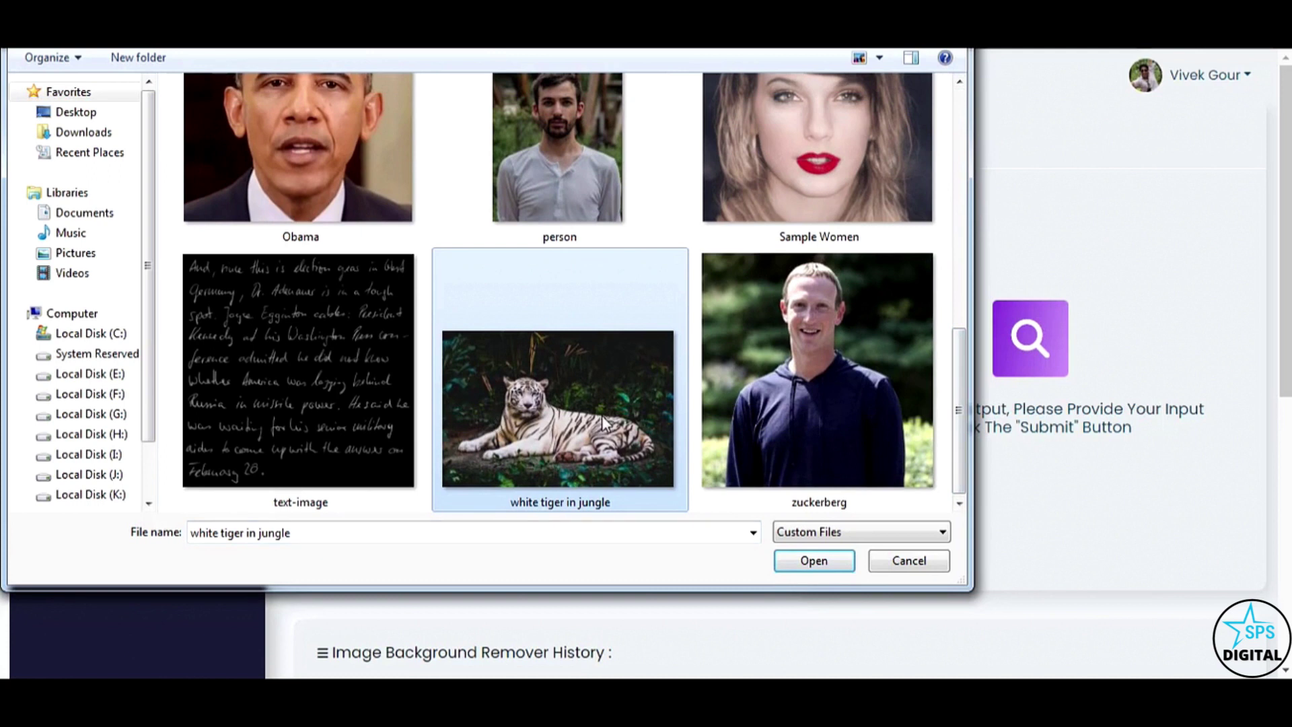
pyautogui.click(815, 561)
pyautogui.click(360, 455)
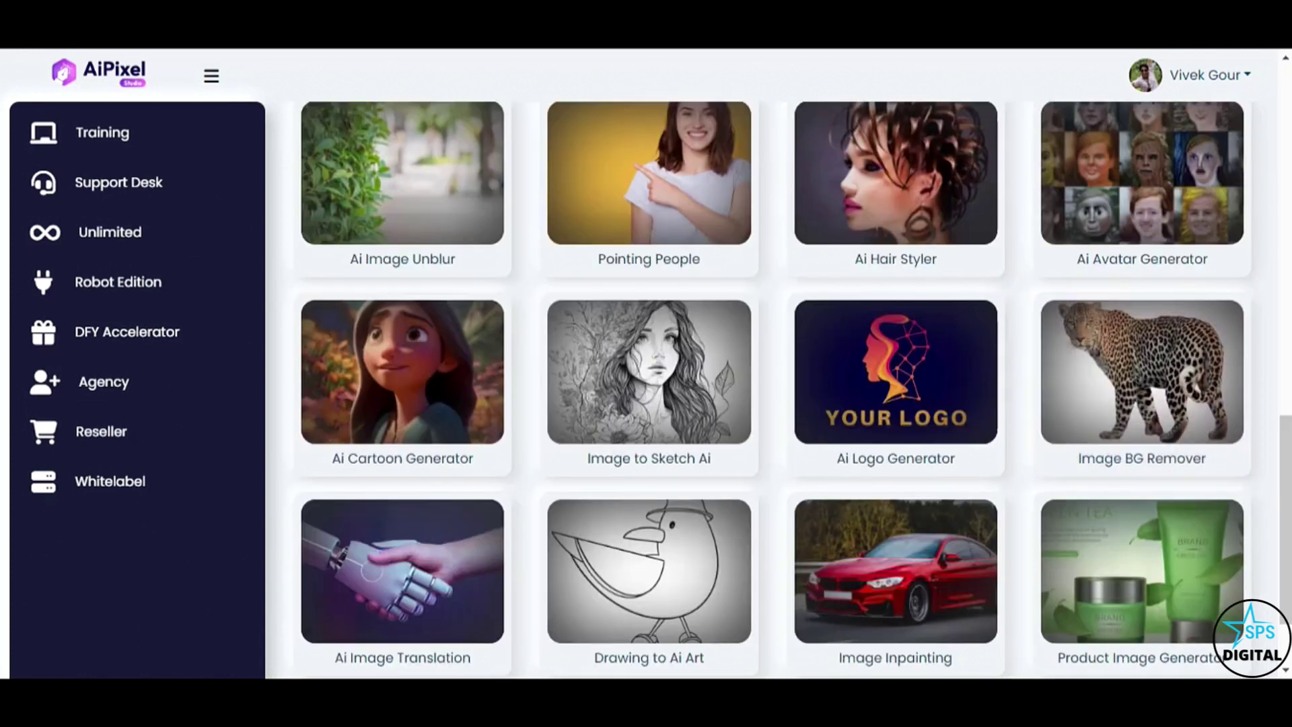
# - Load the horse outline drawing into Drawing to Ai Art and dictate 'brightly colored horse'
pyautogui.scroll(-2, 669, 239)
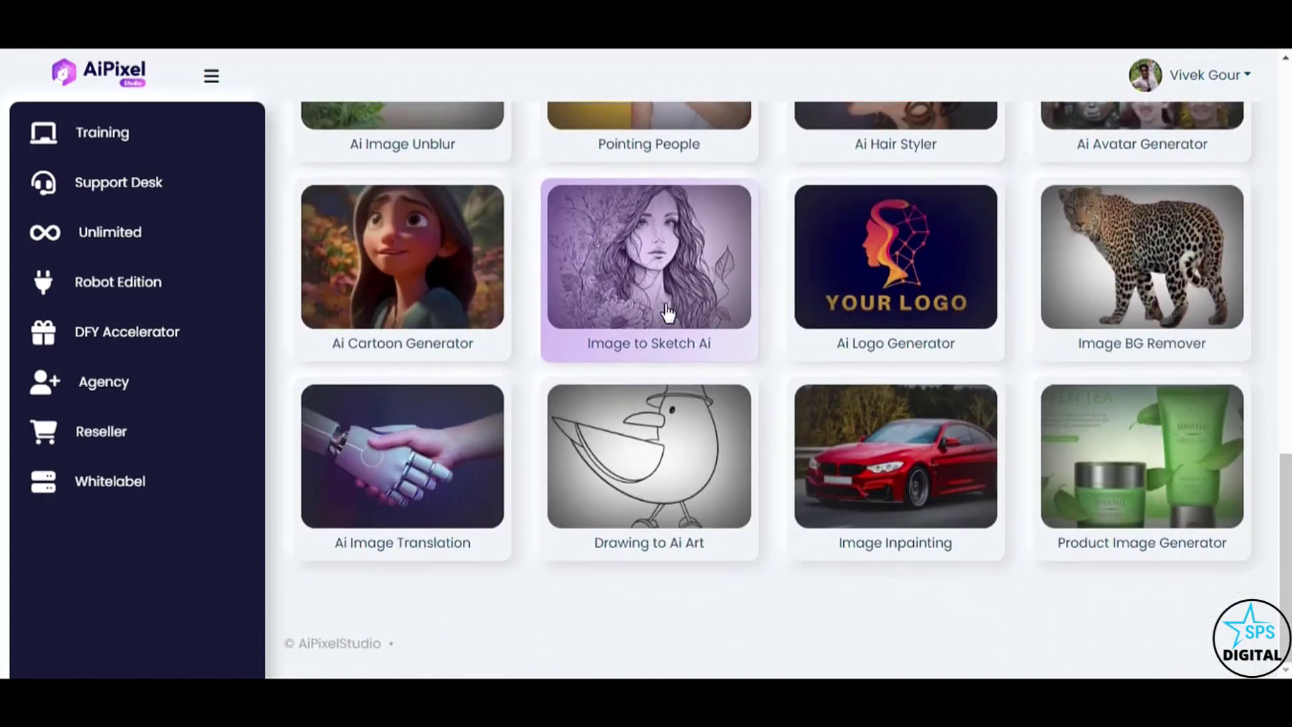
pyautogui.click(664, 444)
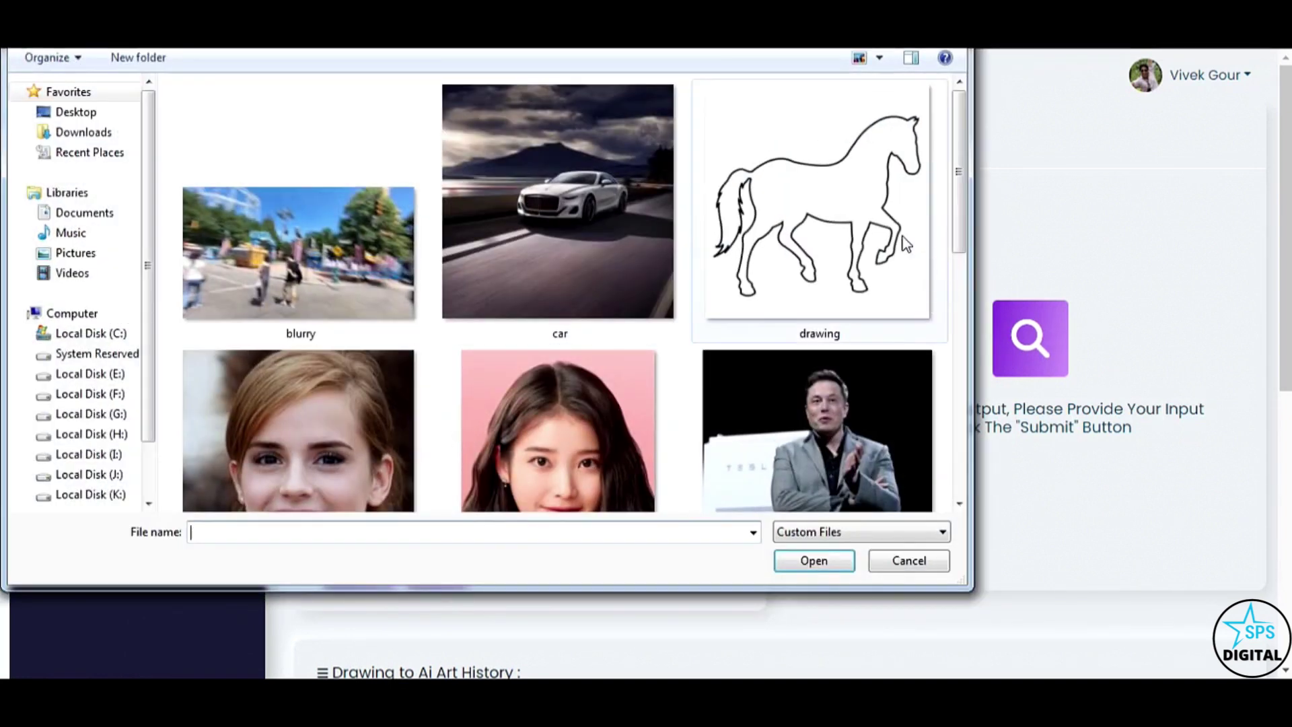
pyautogui.click(820, 244)
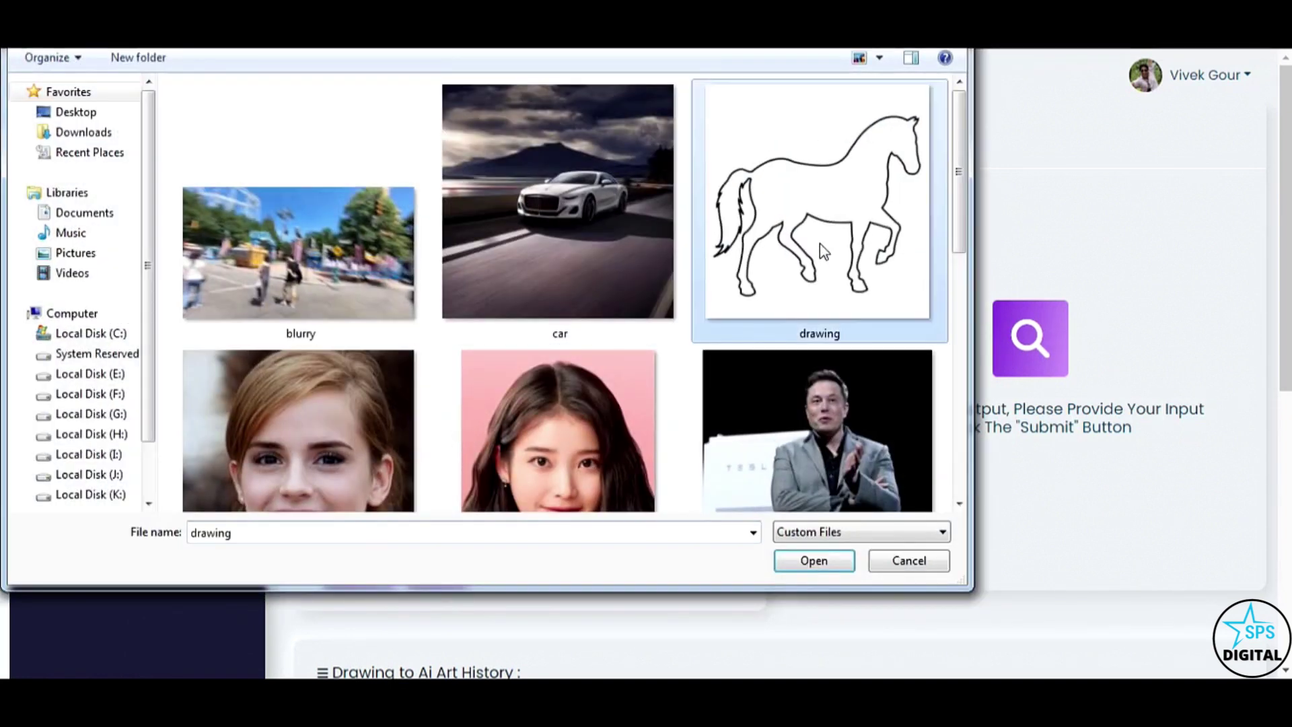
pyautogui.click(814, 560)
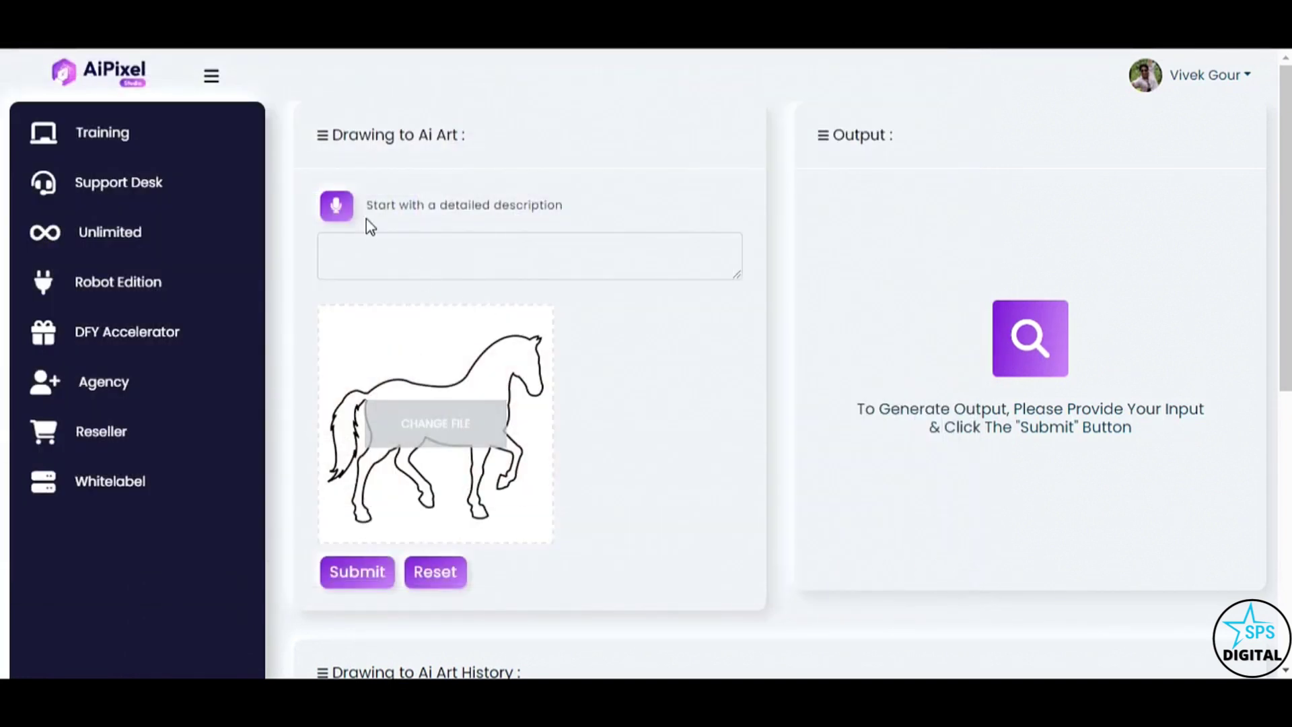
pyautogui.click(340, 209)
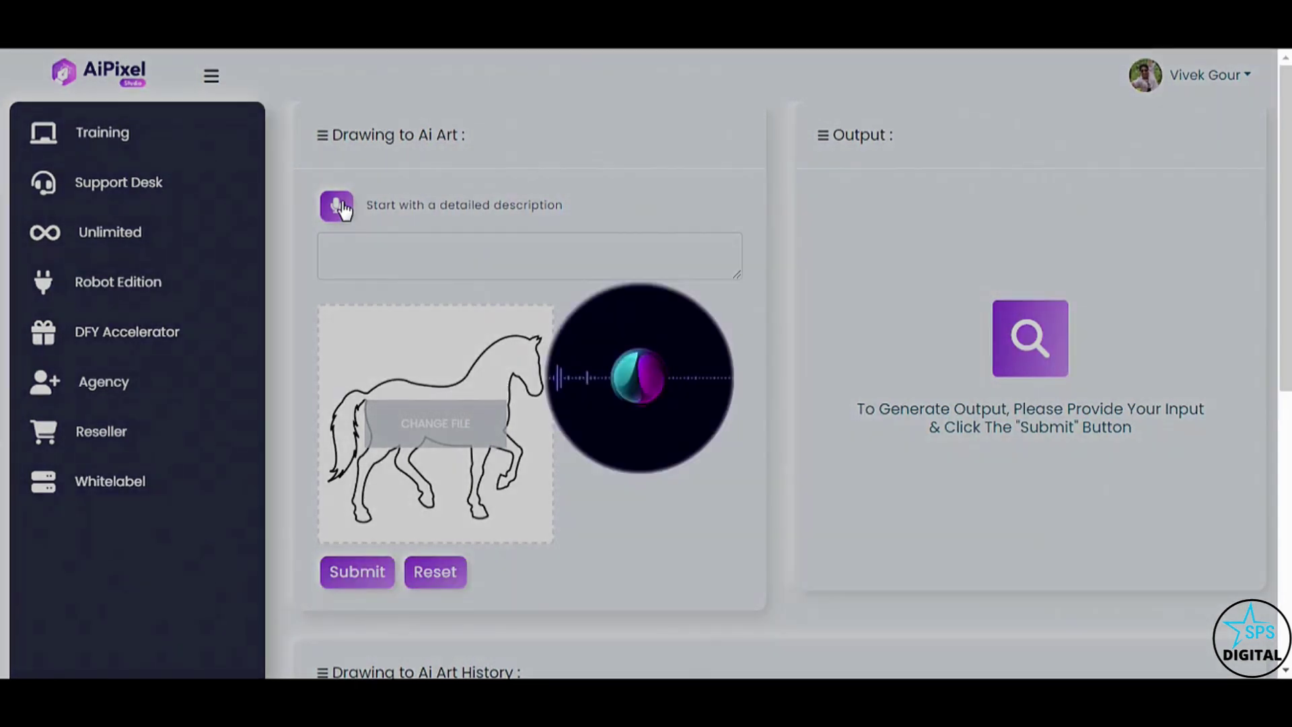
pyautogui.scroll(-2, 554, 421)
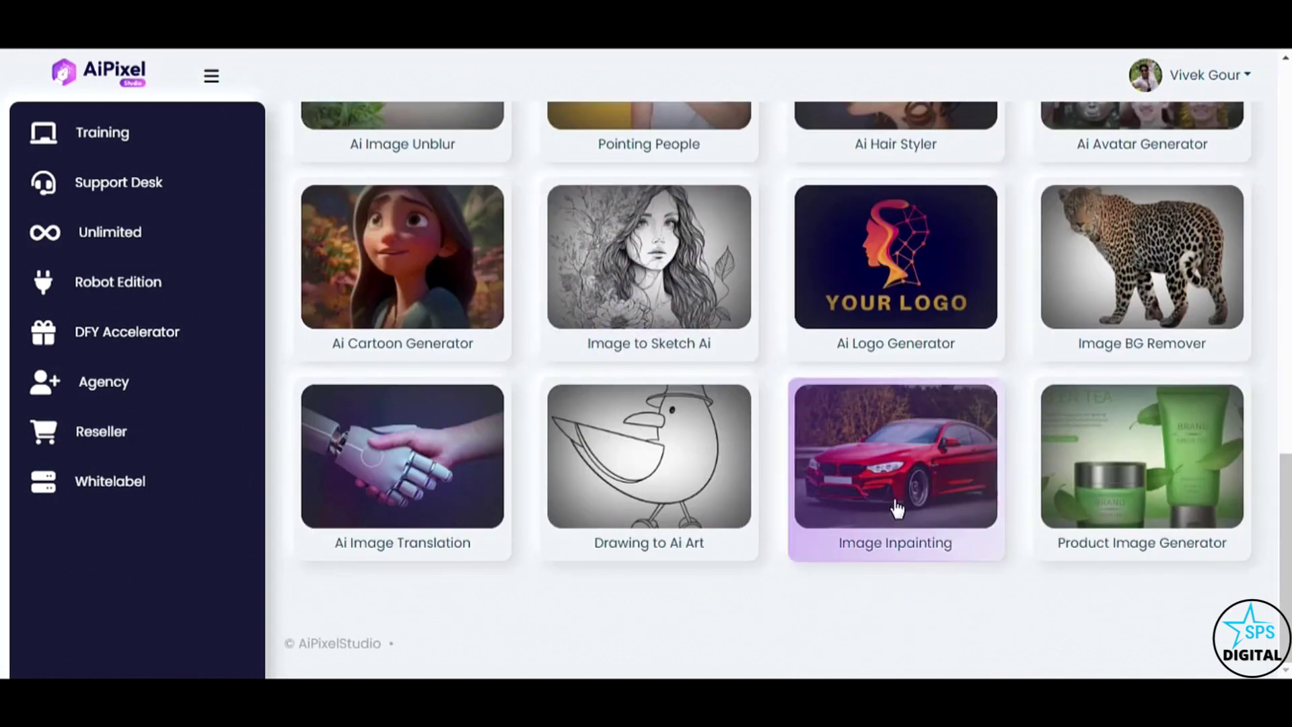
# - Upload the car photo to Image Inpainting and generate it with the spoken prompt 'in snow forest'
pyautogui.click(897, 509)
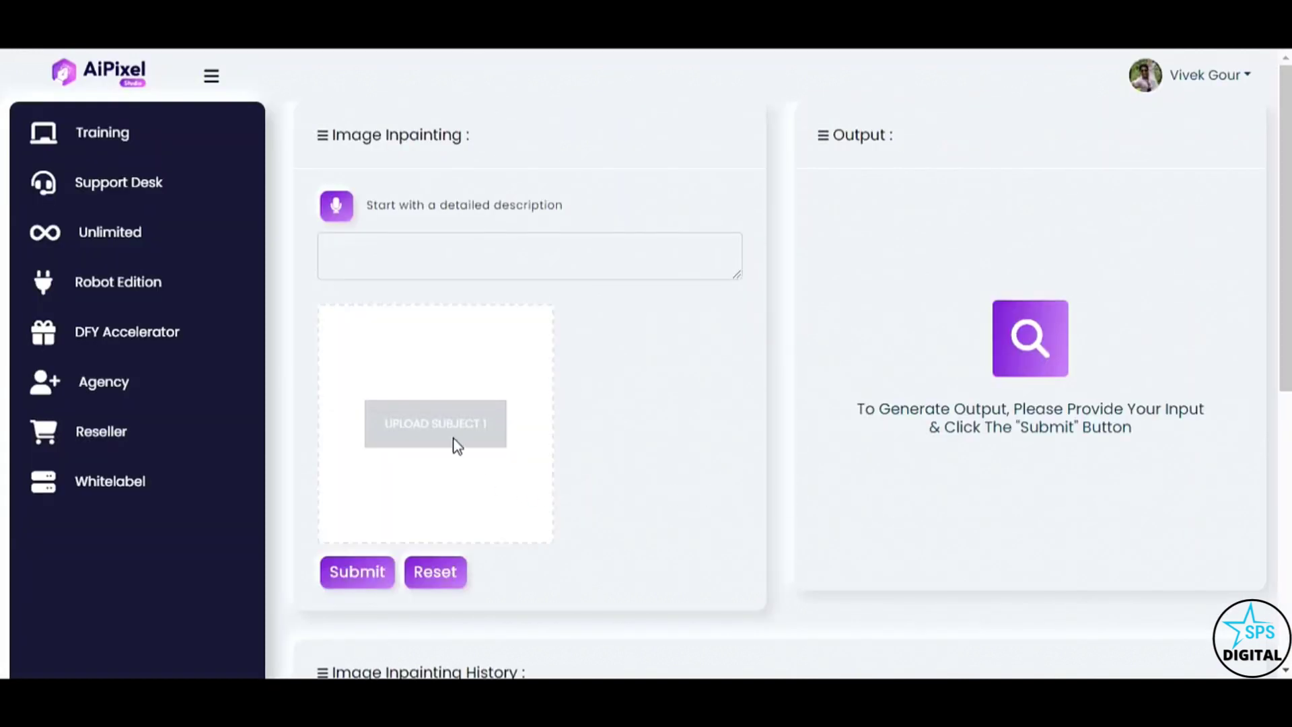
pyautogui.click(444, 438)
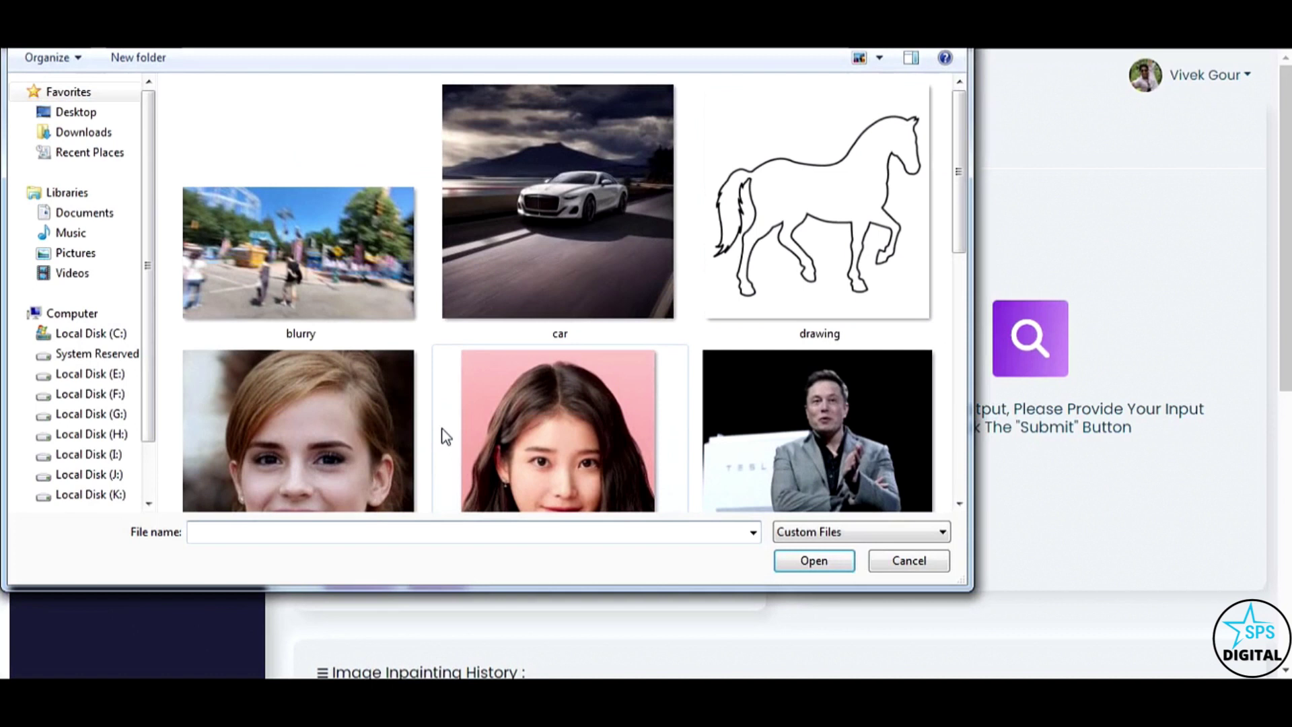
pyautogui.click(622, 239)
pyautogui.click(814, 565)
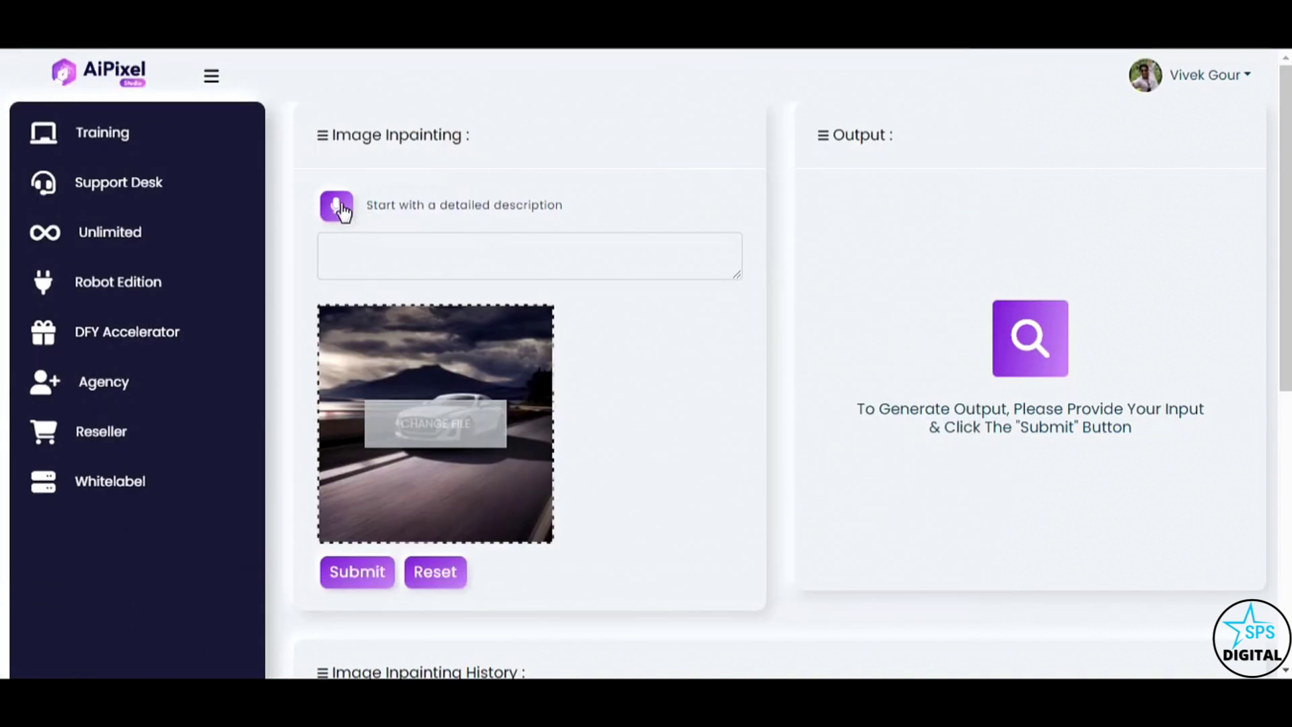
pyautogui.click(336, 206)
pyautogui.click(361, 572)
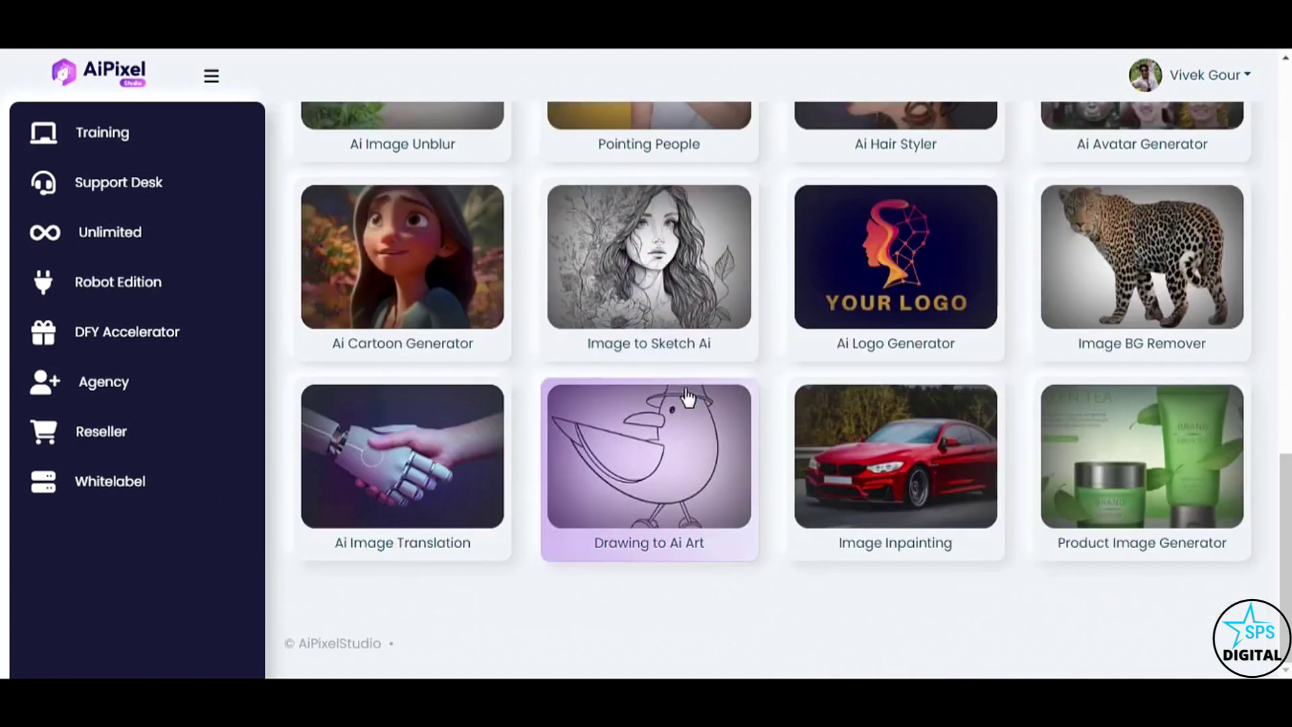
pyautogui.scroll(5, 666, 579)
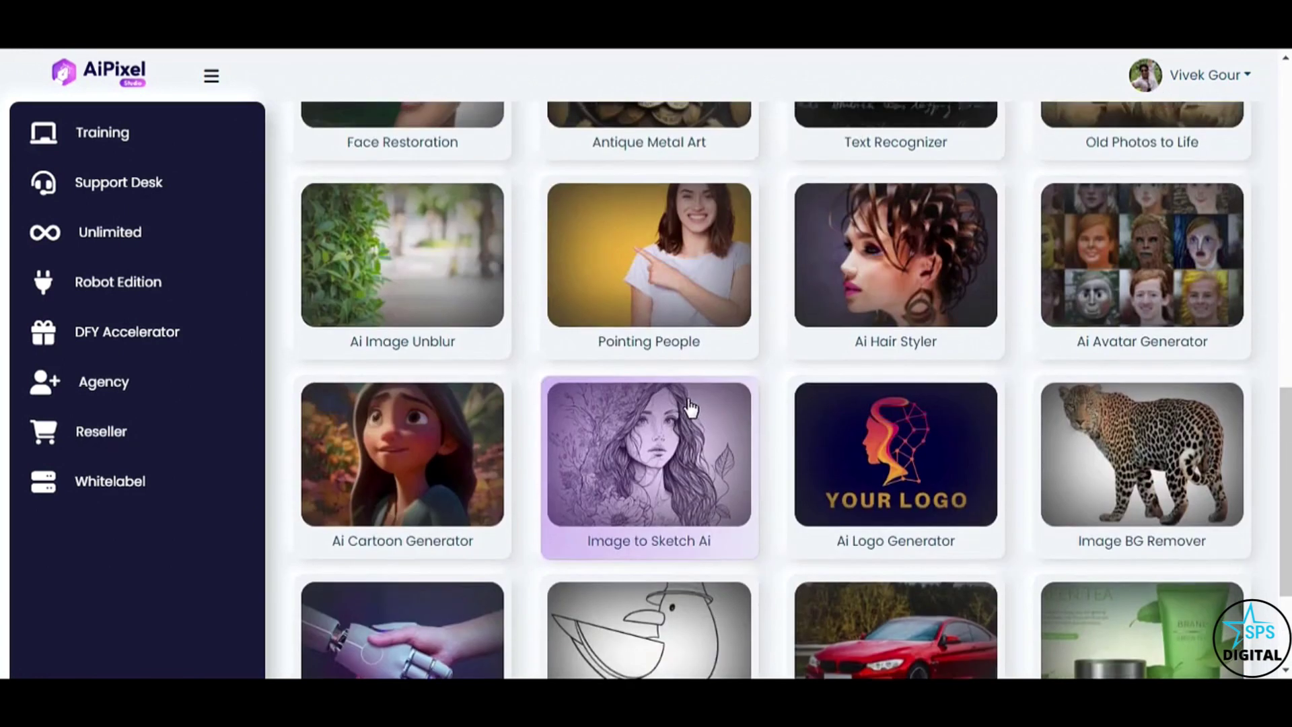
pyautogui.scroll(8, 699, 434)
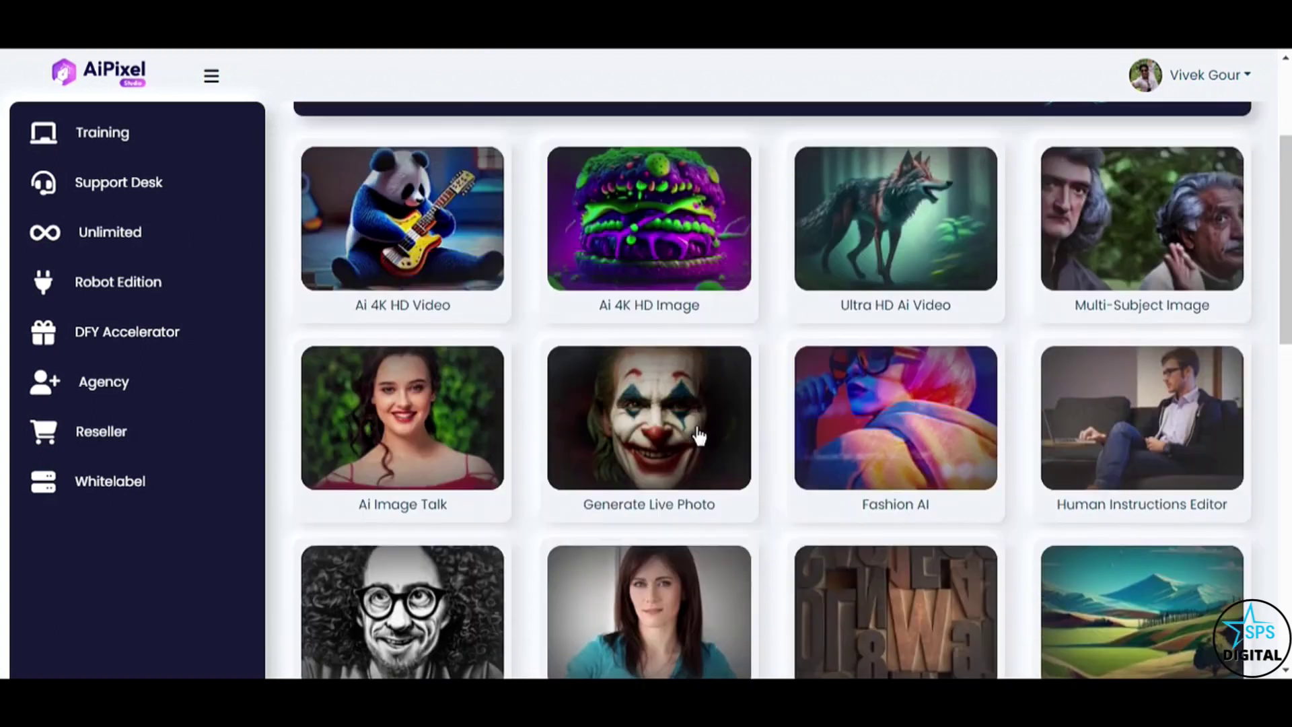
pyautogui.scroll(2, 699, 435)
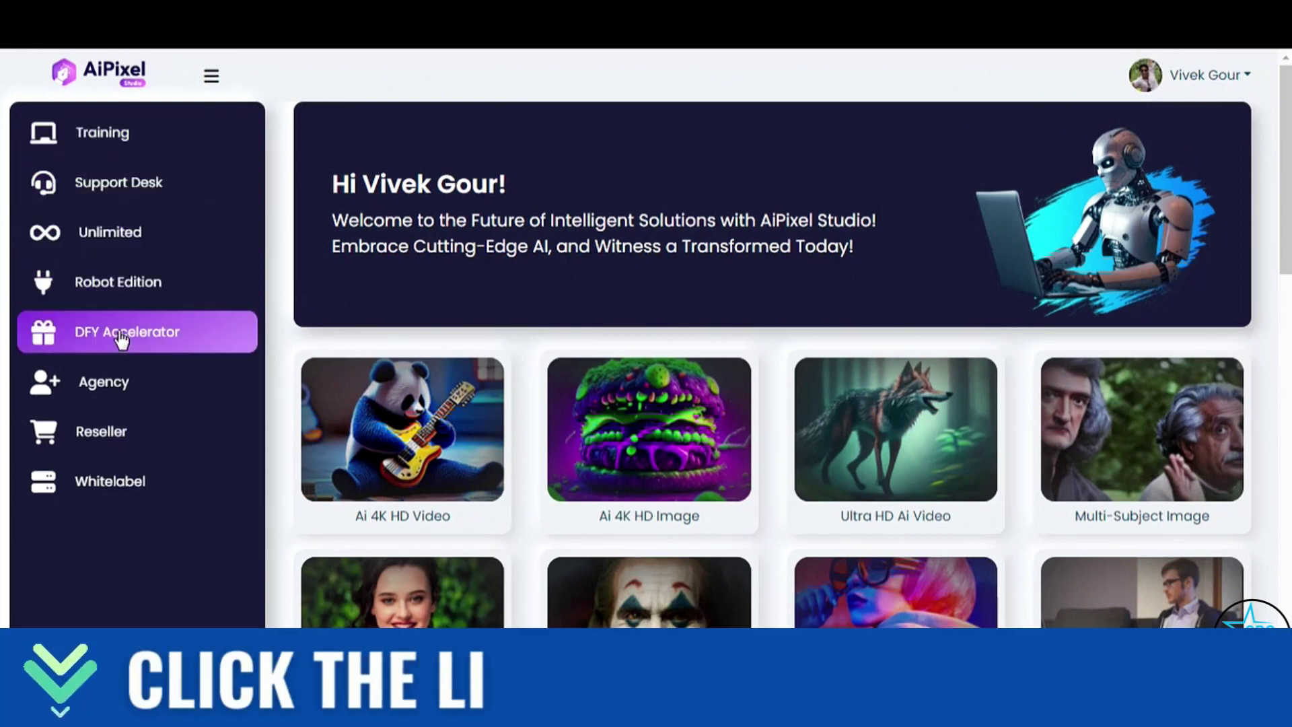
pyautogui.scroll(-4, 767, 419)
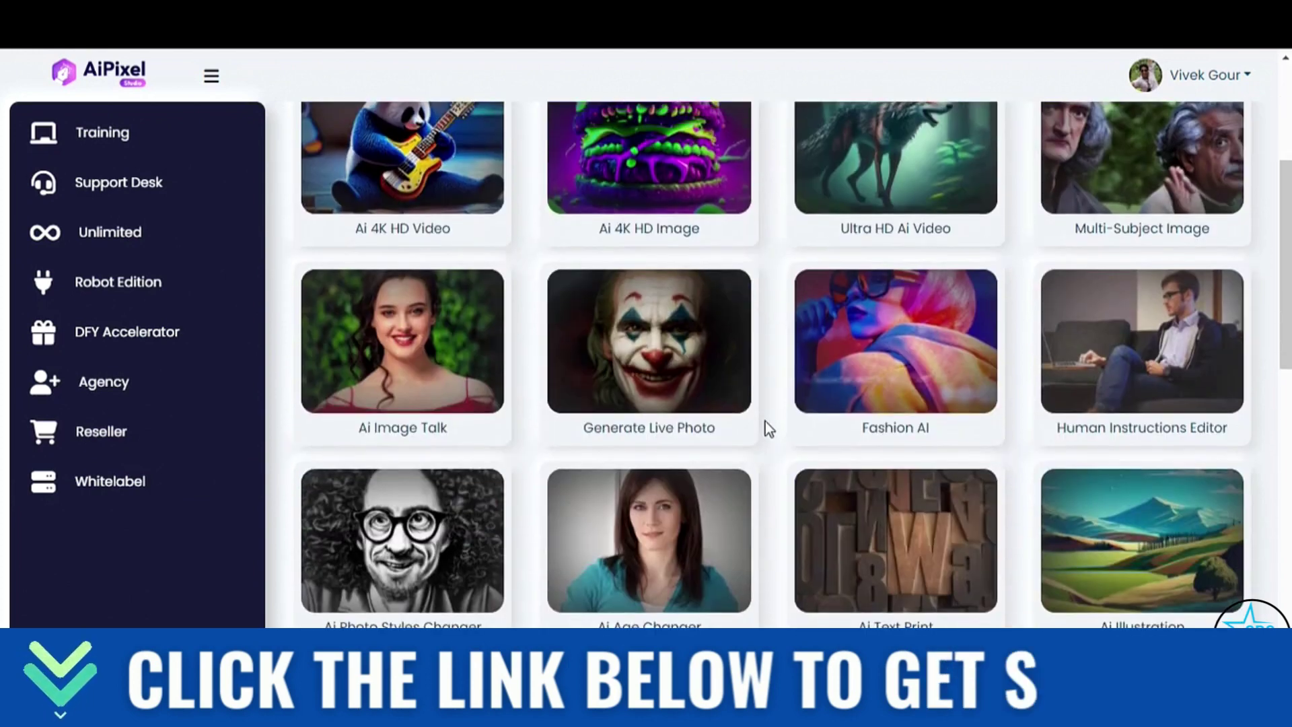
pyautogui.scroll(-12, 765, 421)
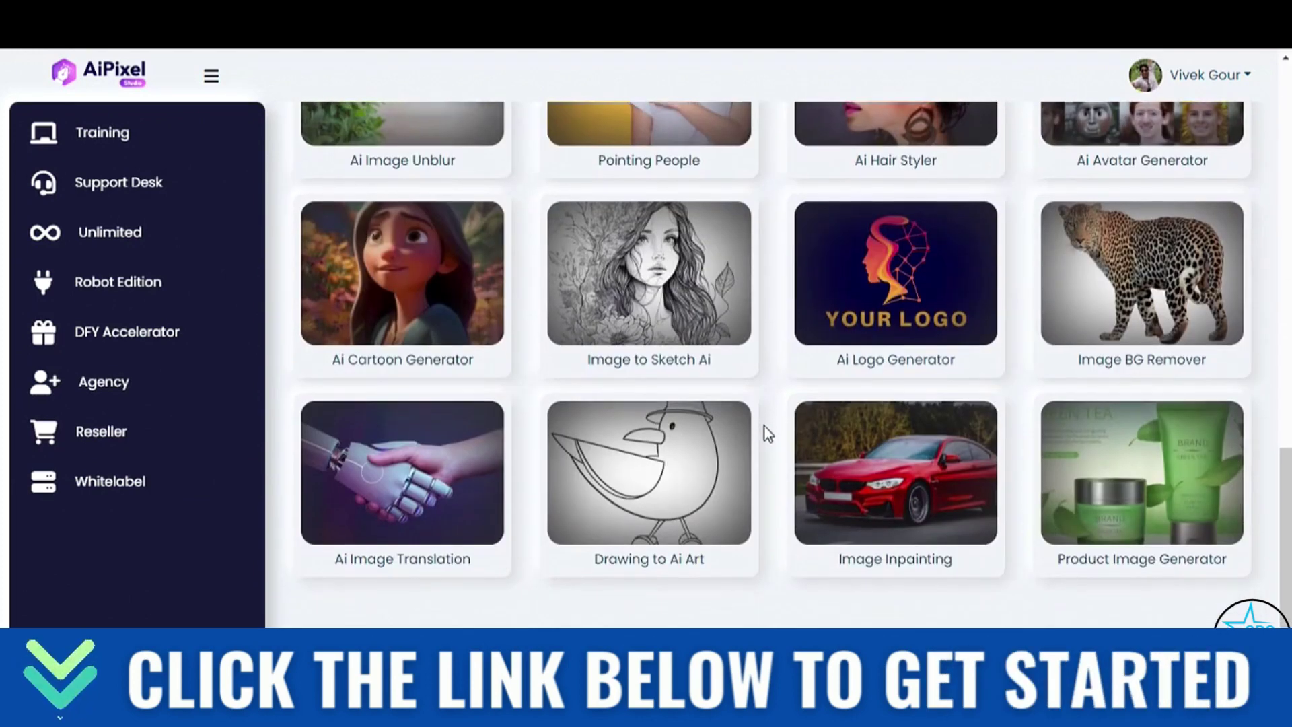
pyautogui.scroll(10, 768, 434)
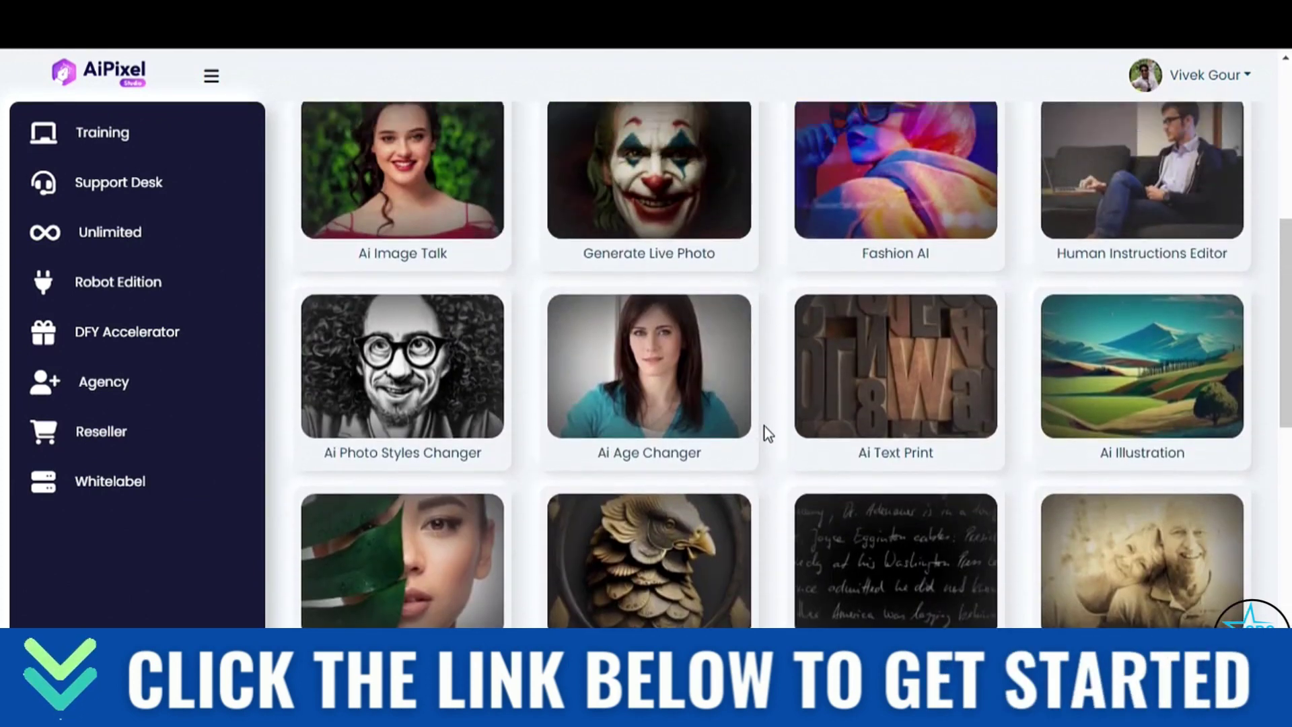
pyautogui.scroll(7, 768, 433)
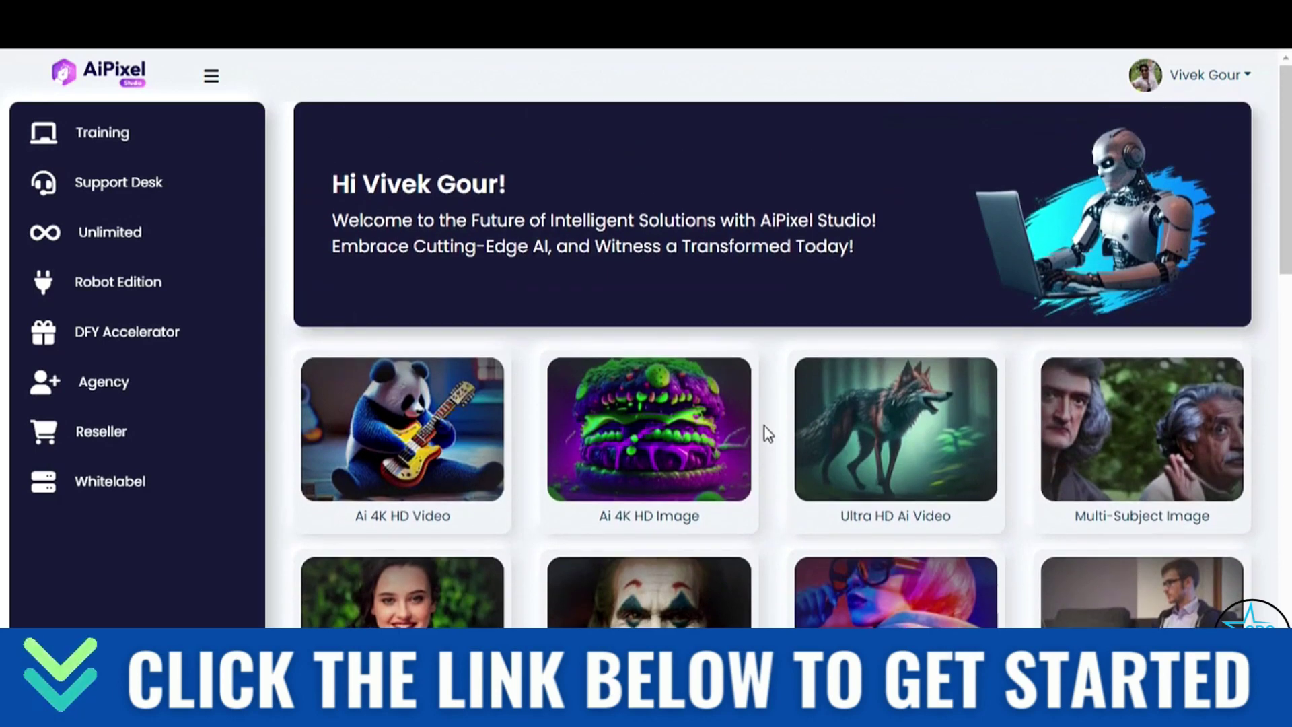